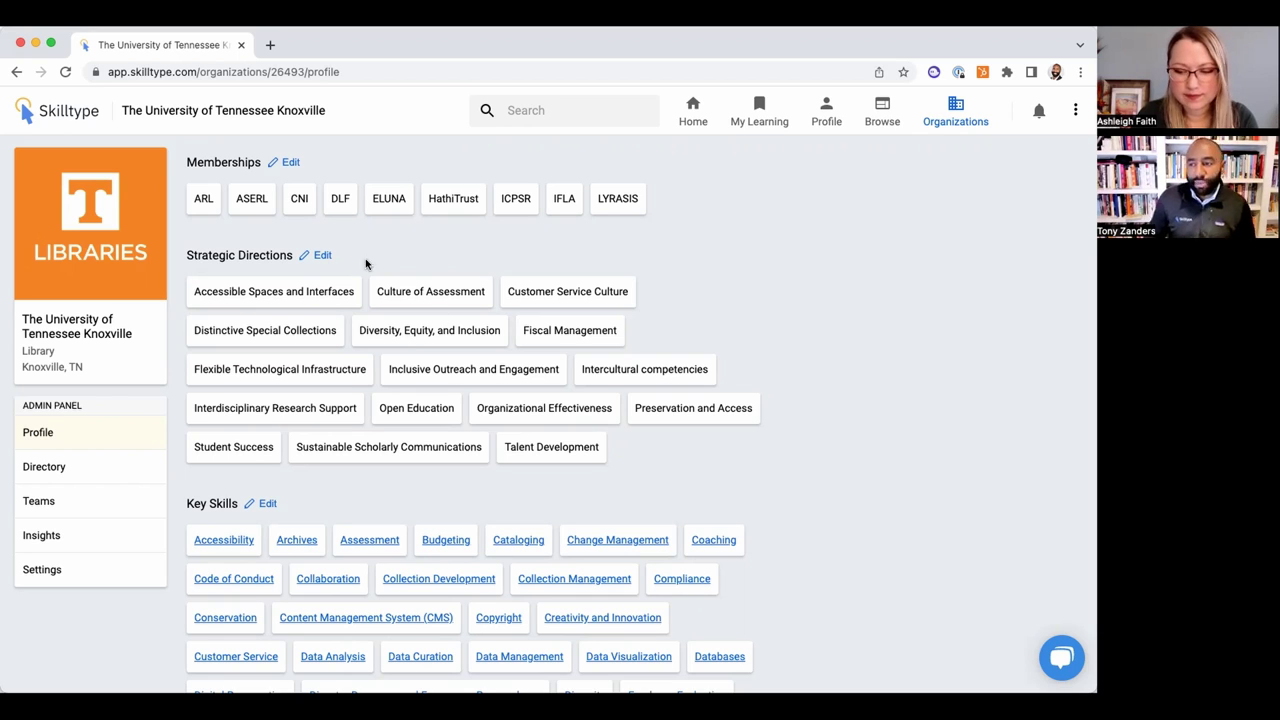
Open the organization profile's Strategic Directions for editing to view the selected and available options.
scroll(346, 404, "down", 2)
scroll(346, 402, "down", 2)
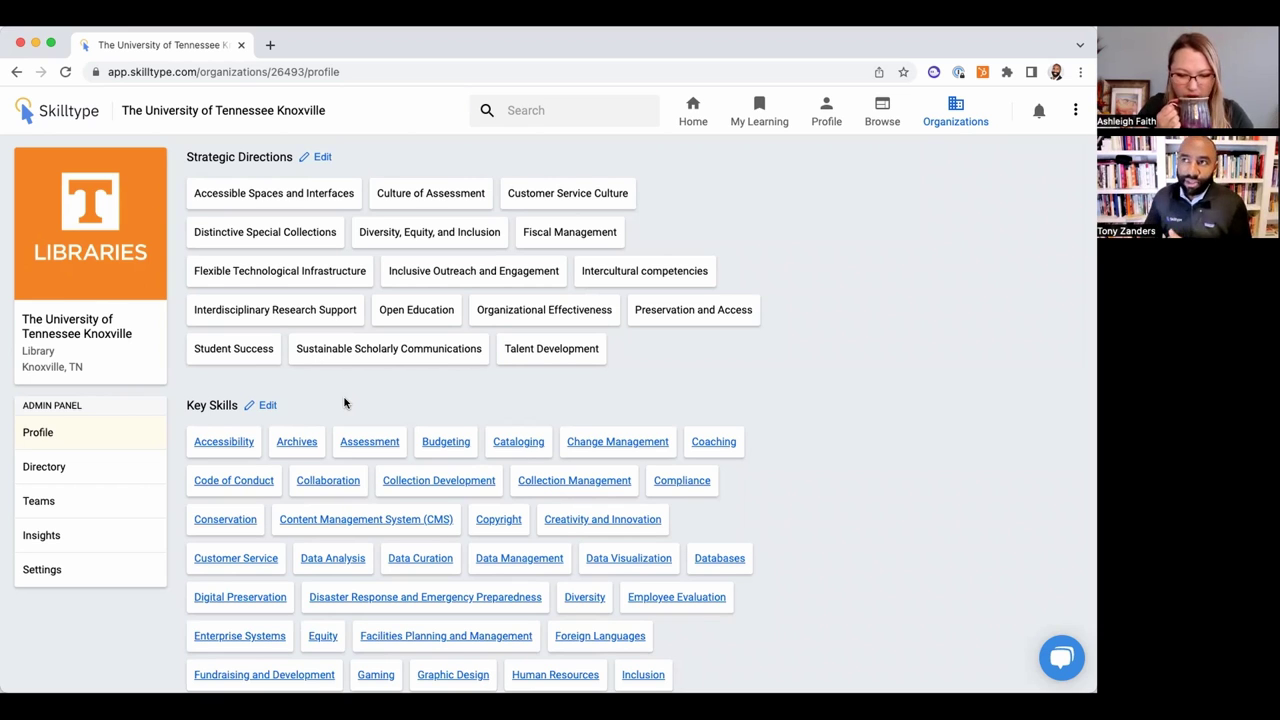
left_click(322, 158)
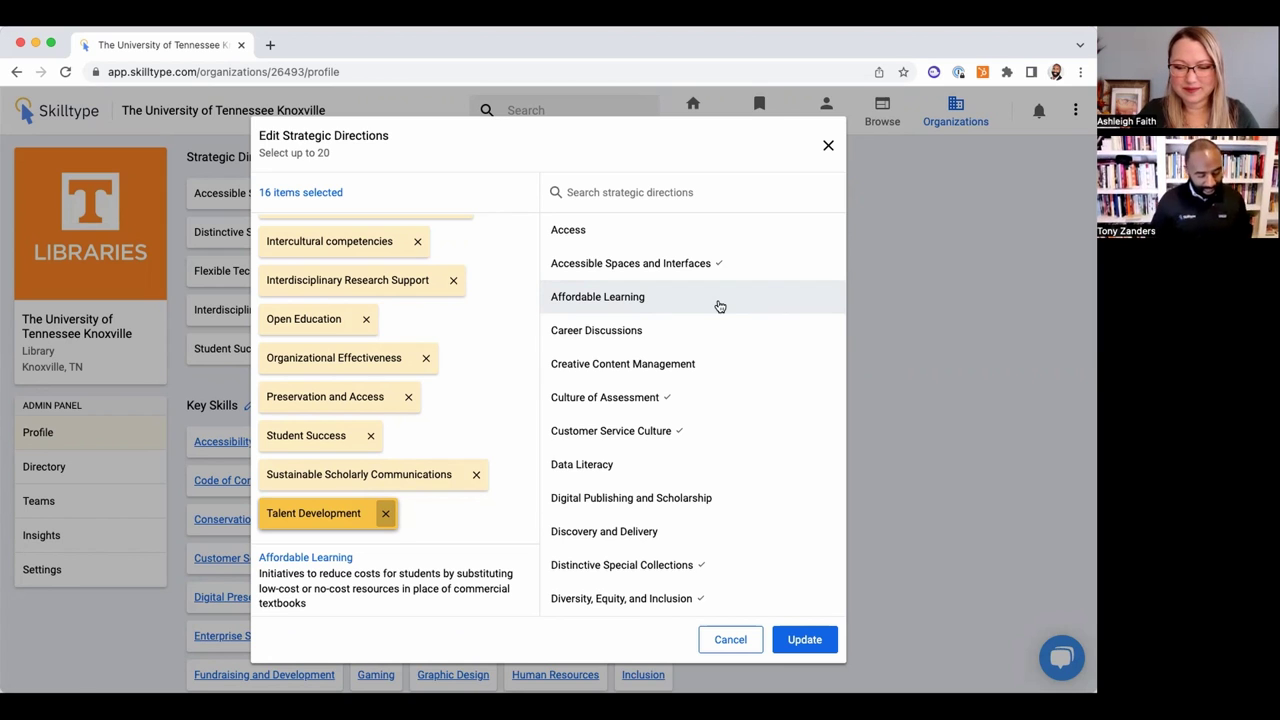
Open vimeo.com/skilltype in a new browser tab and look over its videos.
key("super+t")
type("vimeo")
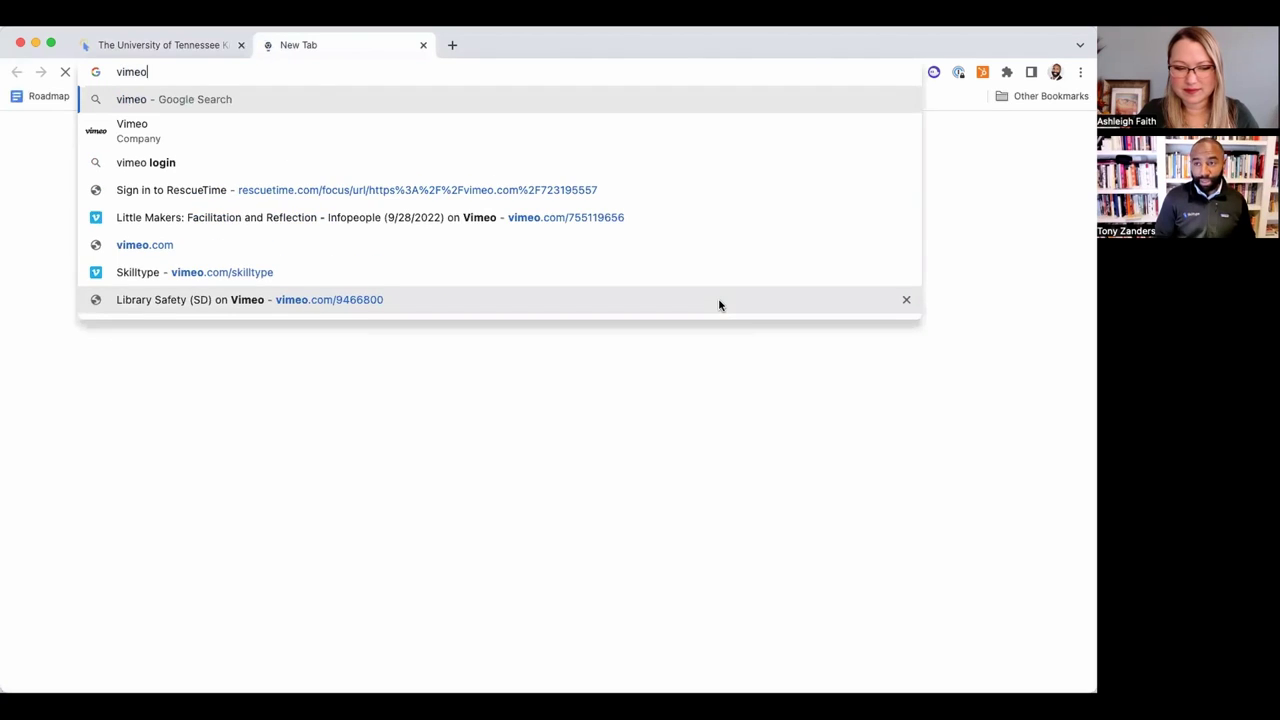
type(".com/skilltype")
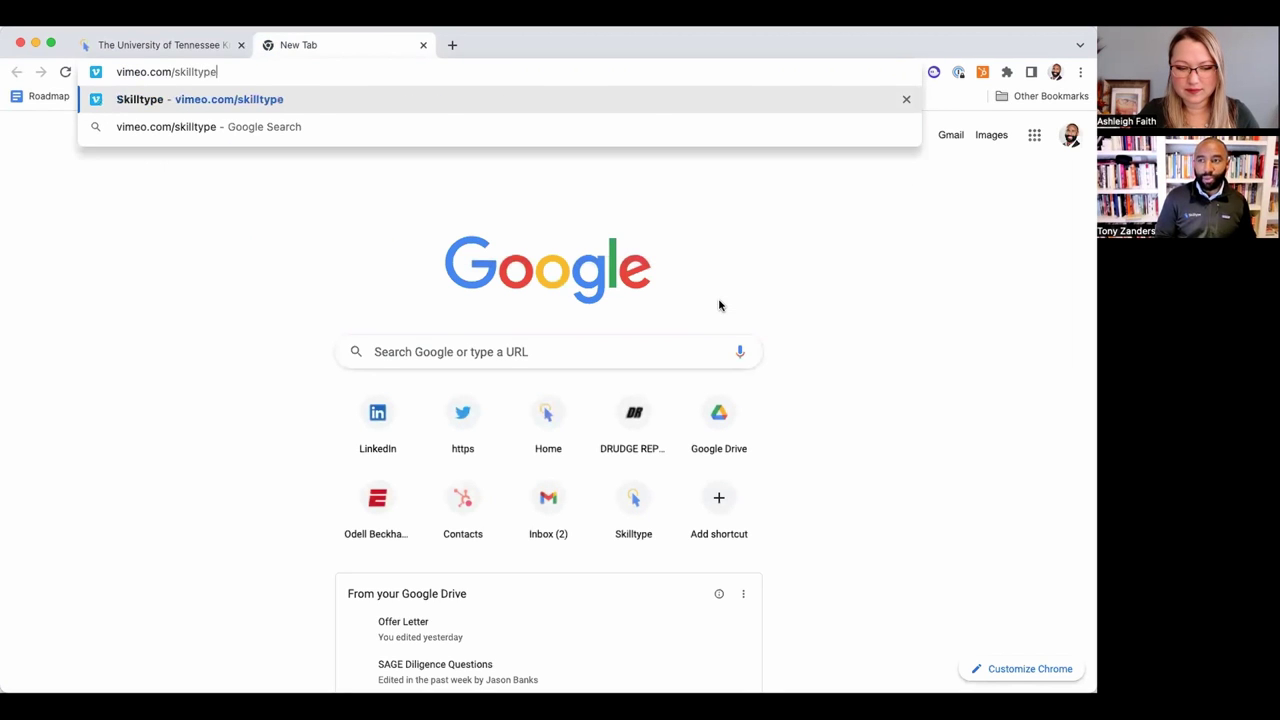
key("Return")
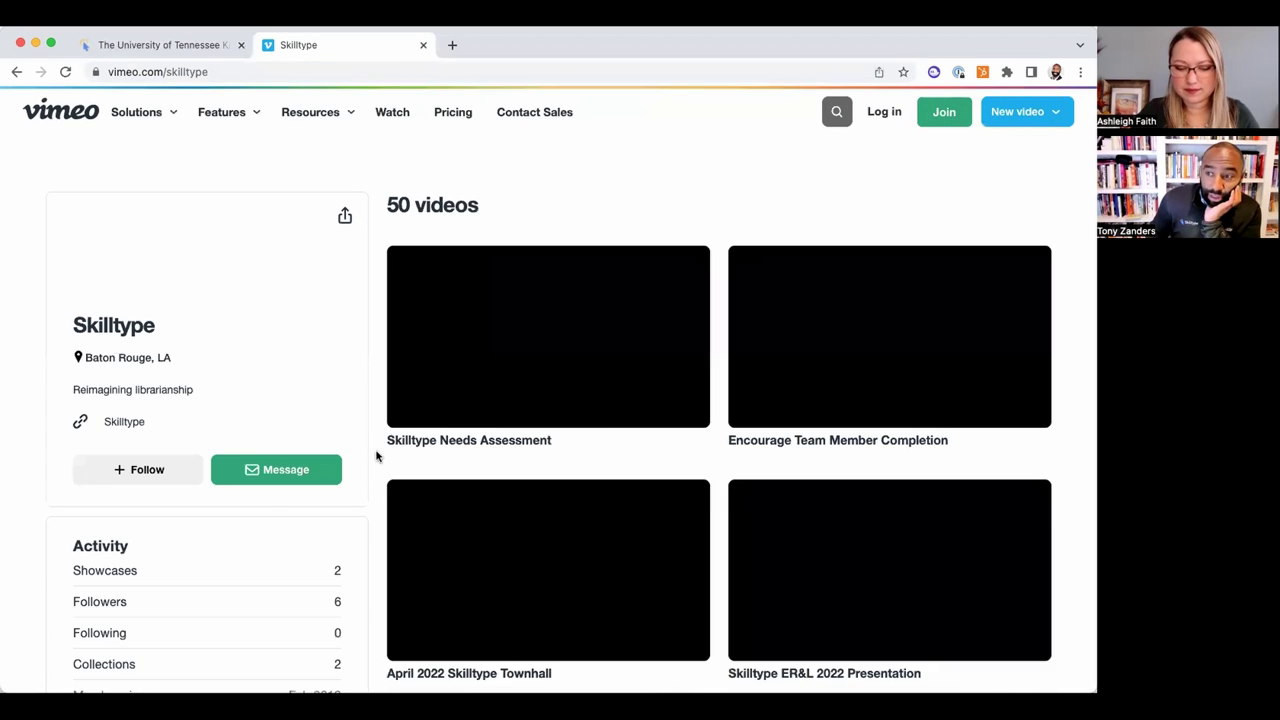
scroll(379, 540, "down", 5)
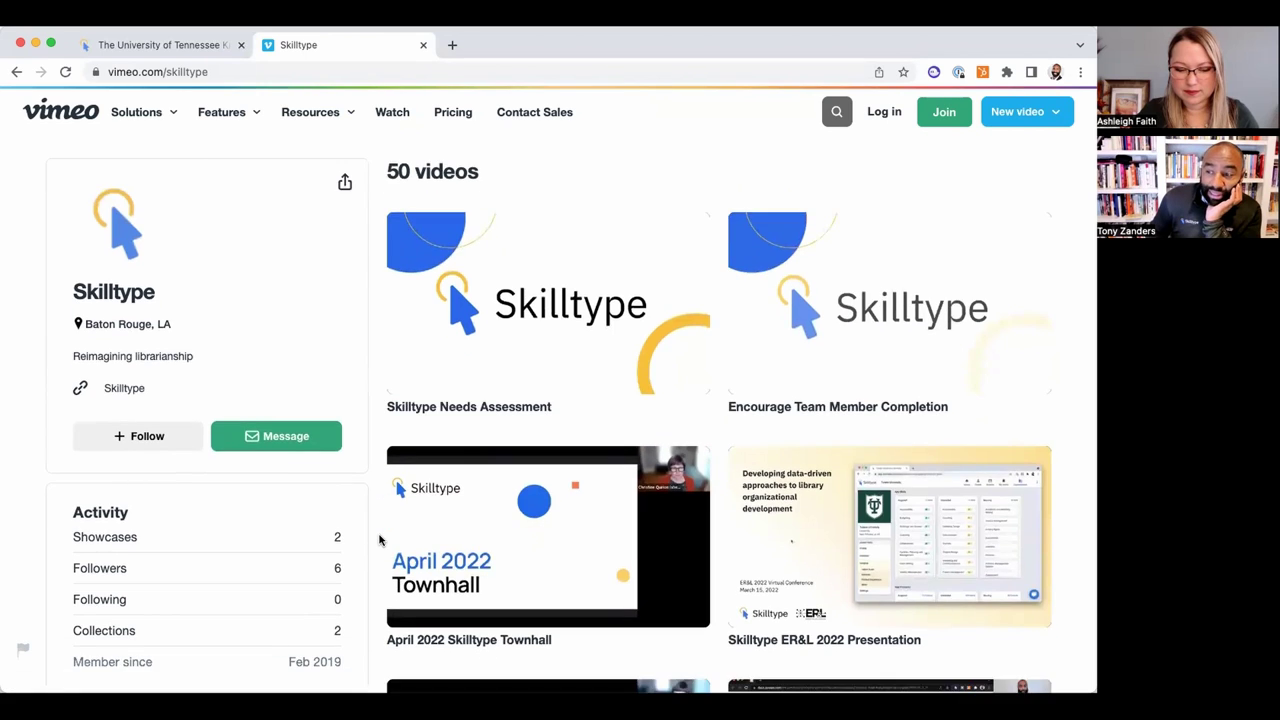
scroll(271, 377, "up", 2)
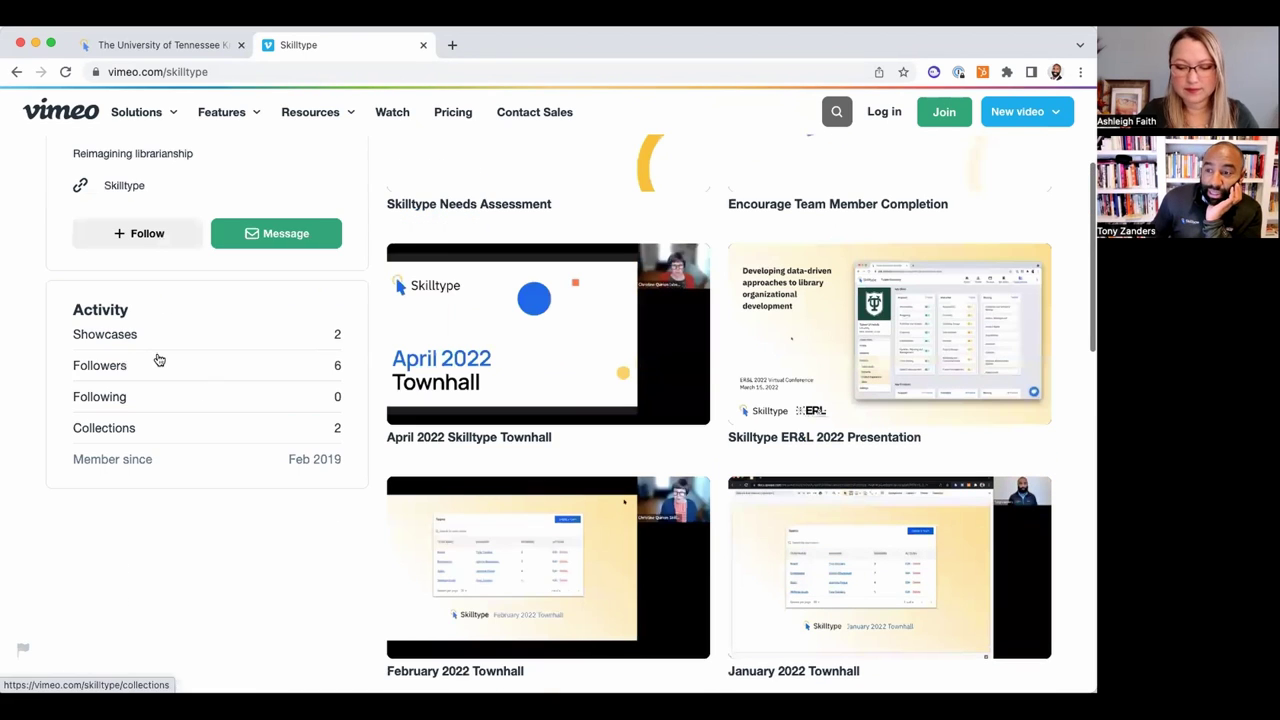
Browse the full Monthly Updates showcase, including the older 2019 videos, and close the Vimeo tab.
left_click(271, 381)
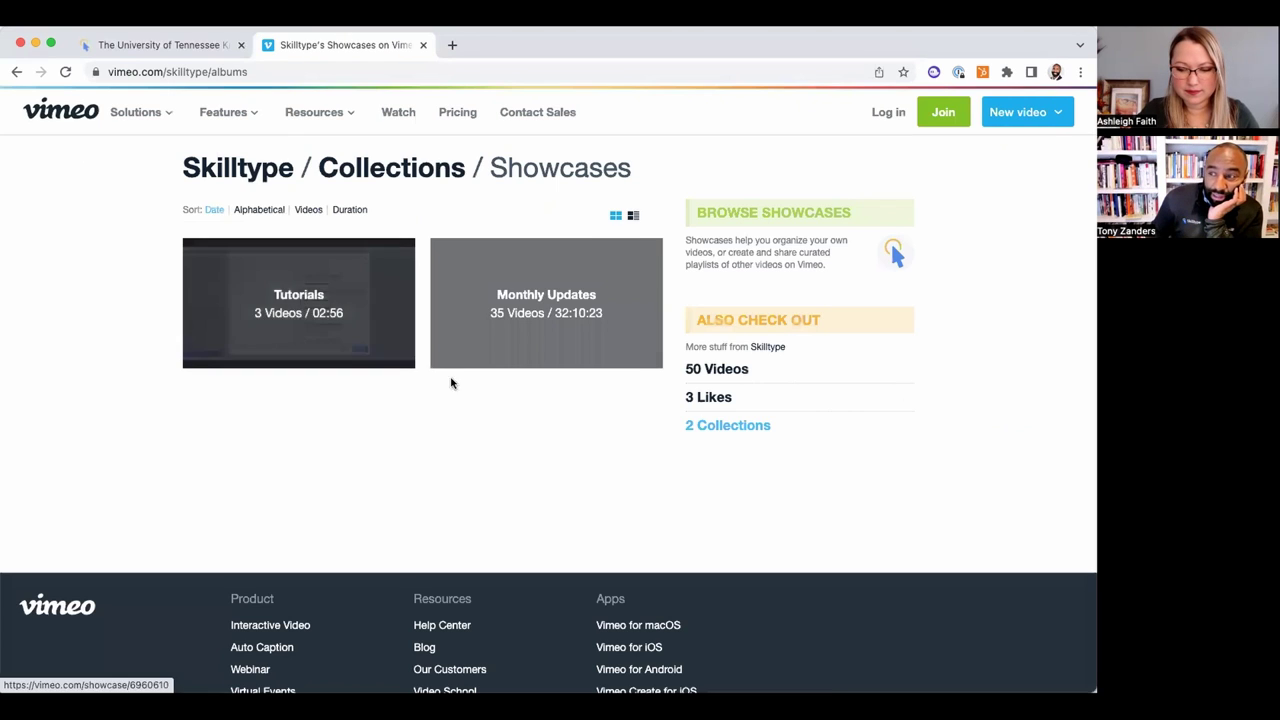
left_click(482, 413)
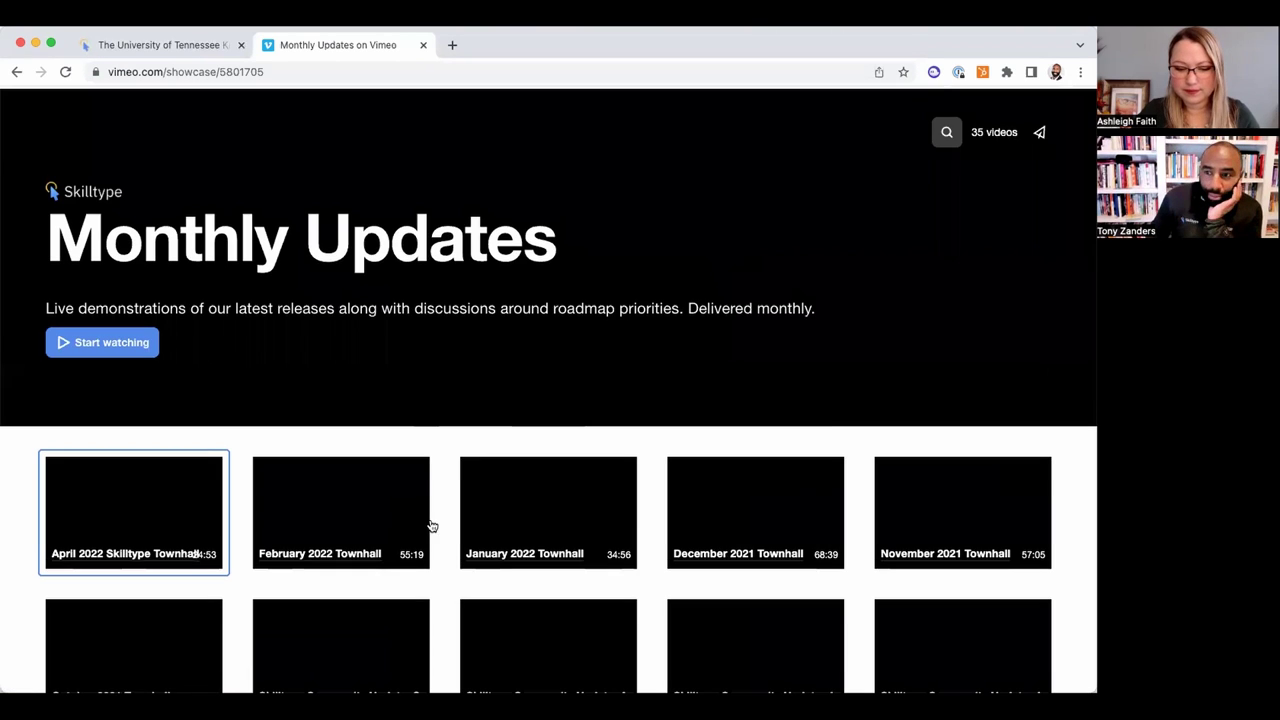
scroll(409, 520, "down", 10)
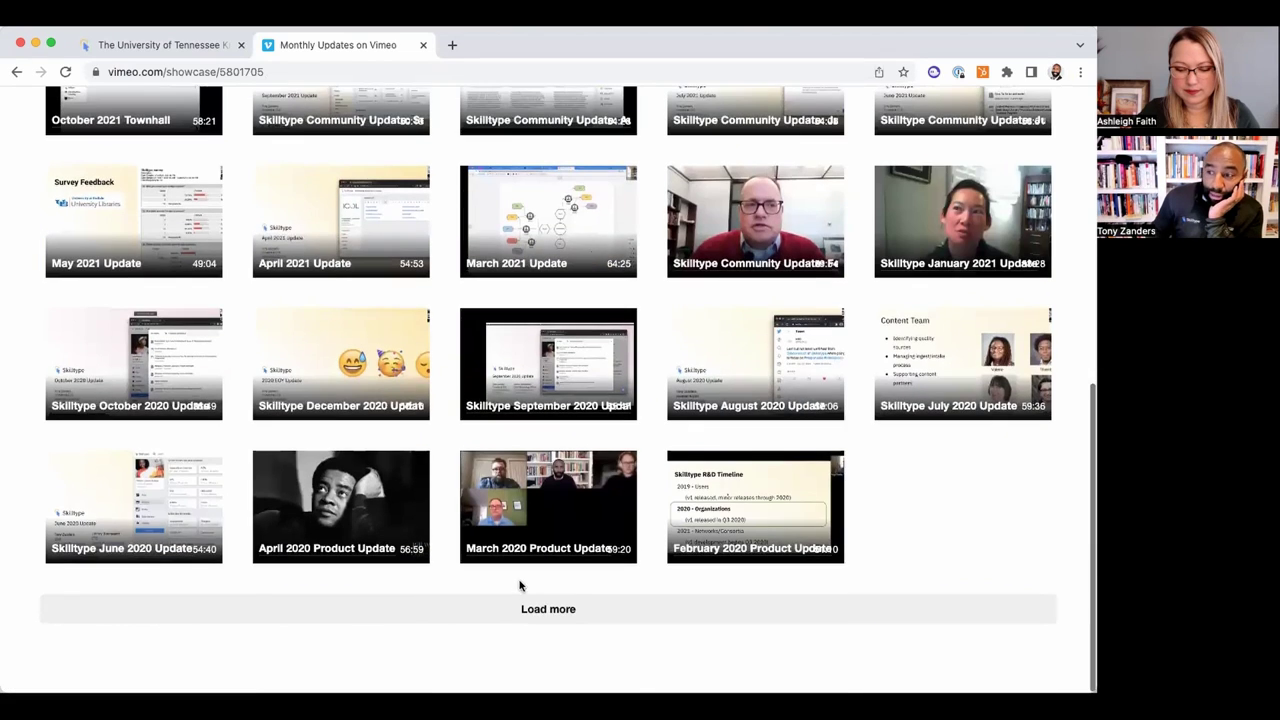
left_click(540, 608)
scroll(388, 470, "down", 2)
scroll(385, 460, "down", 2)
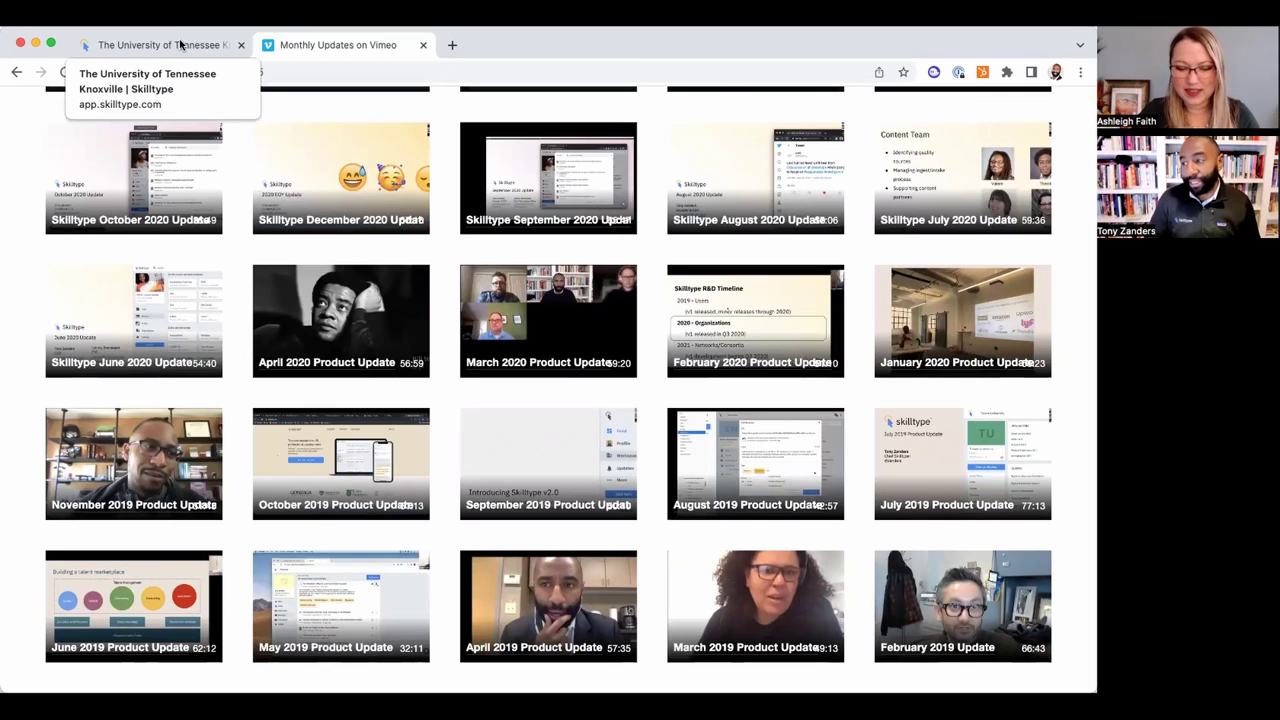
left_click(423, 46)
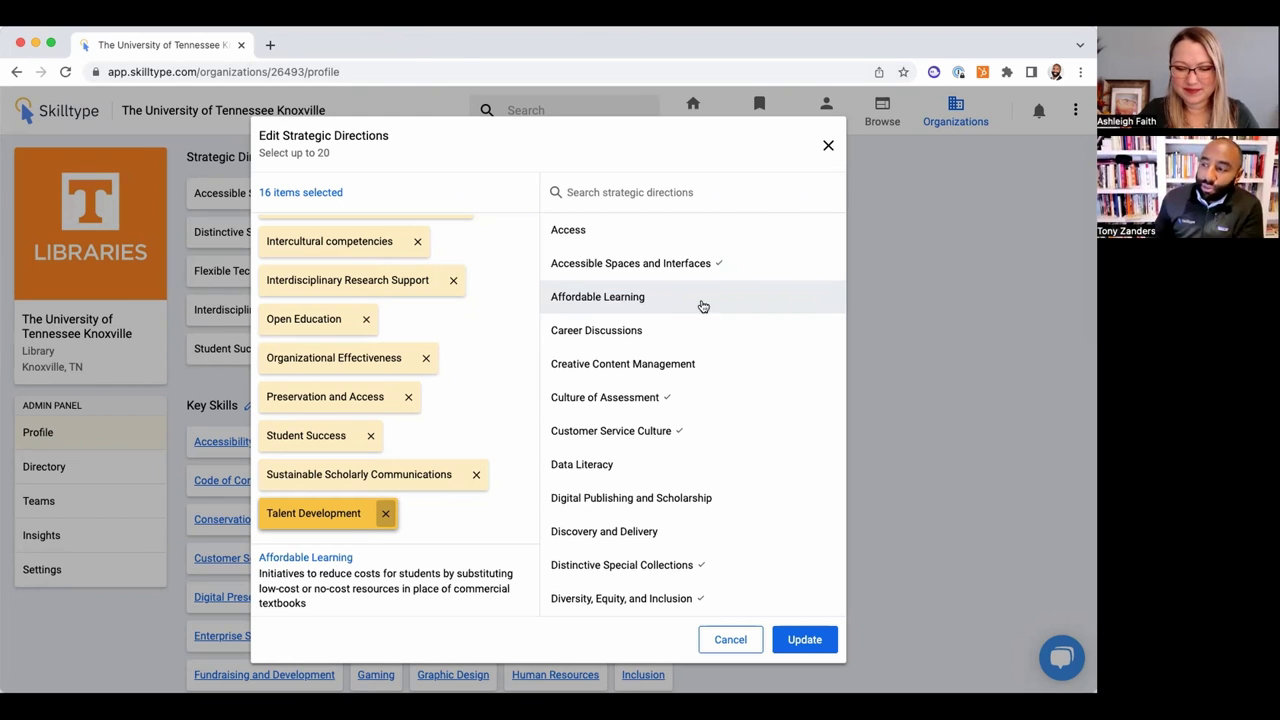
Leave the Strategic Directions editor without changes and open the organization's Key Skills for editing.
left_click(828, 145)
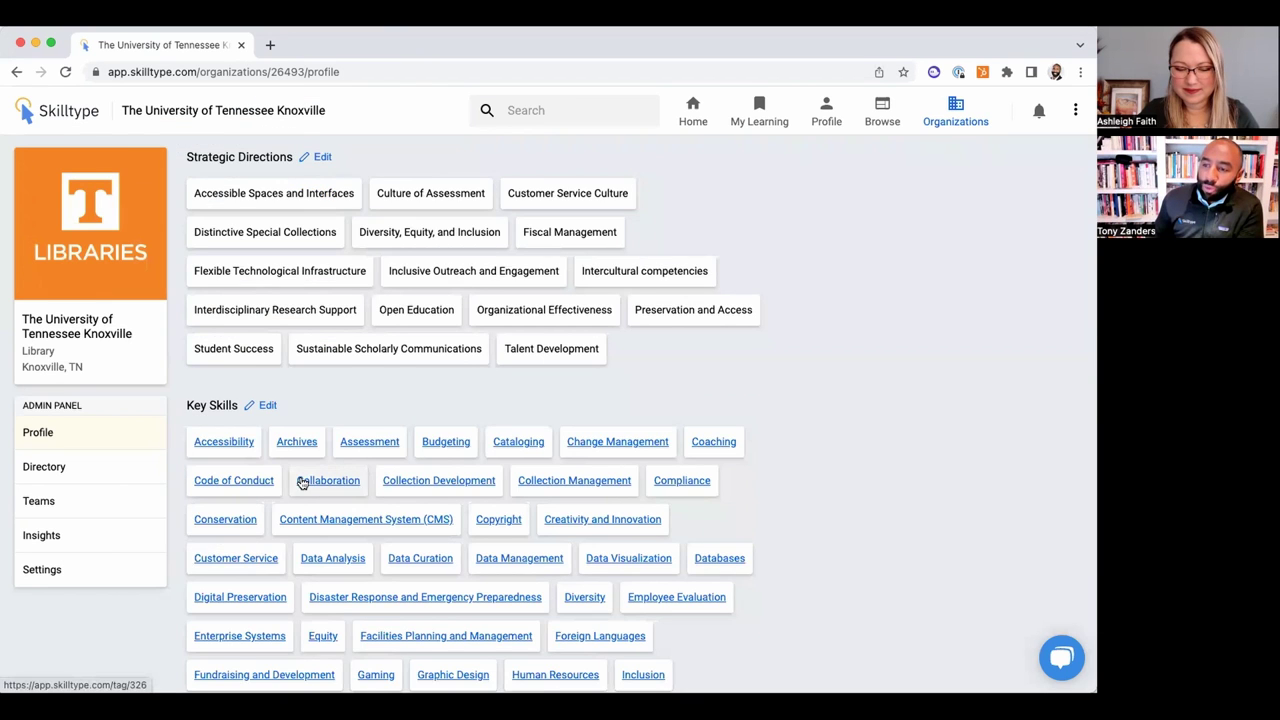
scroll(300, 482, "down", 3)
scroll(300, 482, "down", 2)
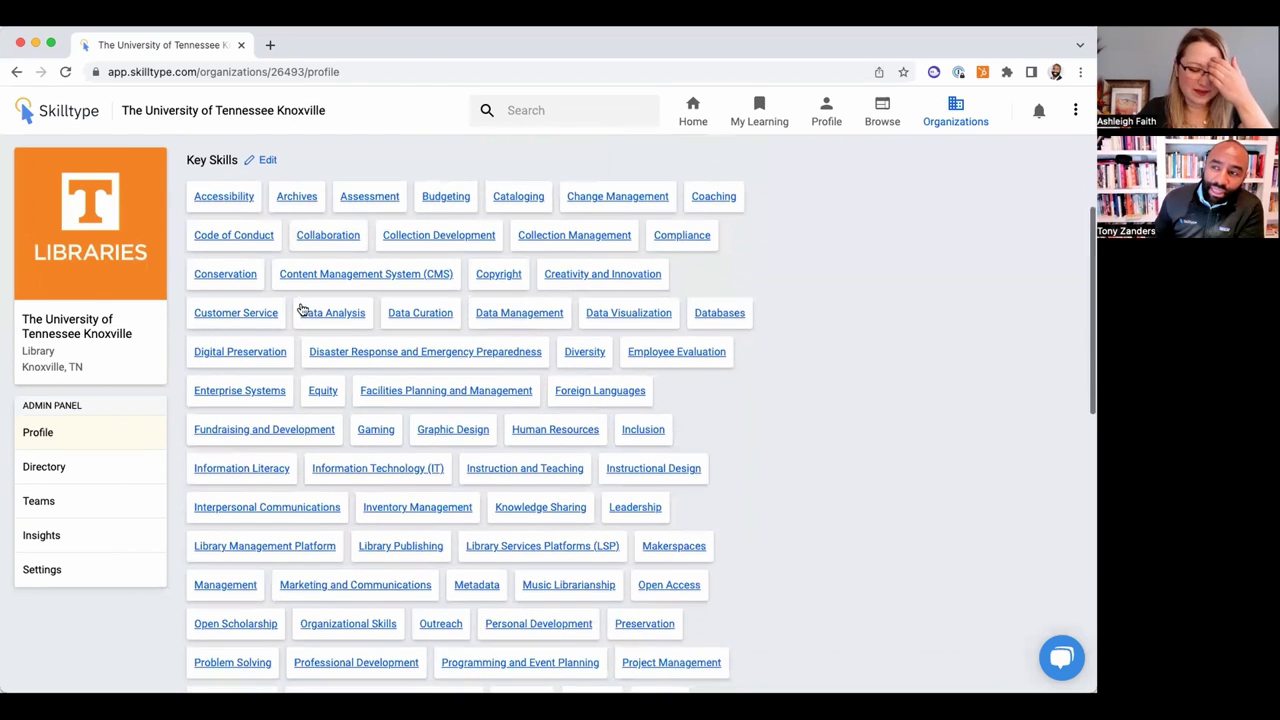
left_click(266, 162)
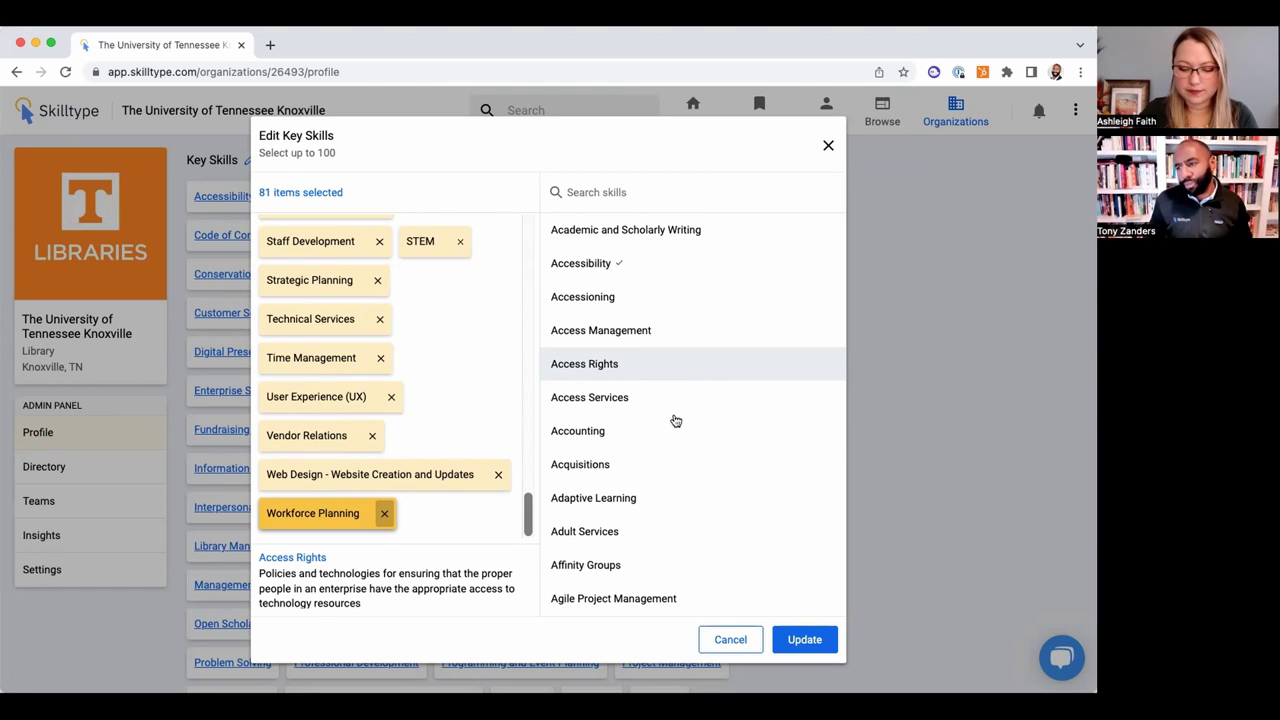
Search the available key skills for "research", "divers" and "publ", and clear the search.
left_click(609, 191)
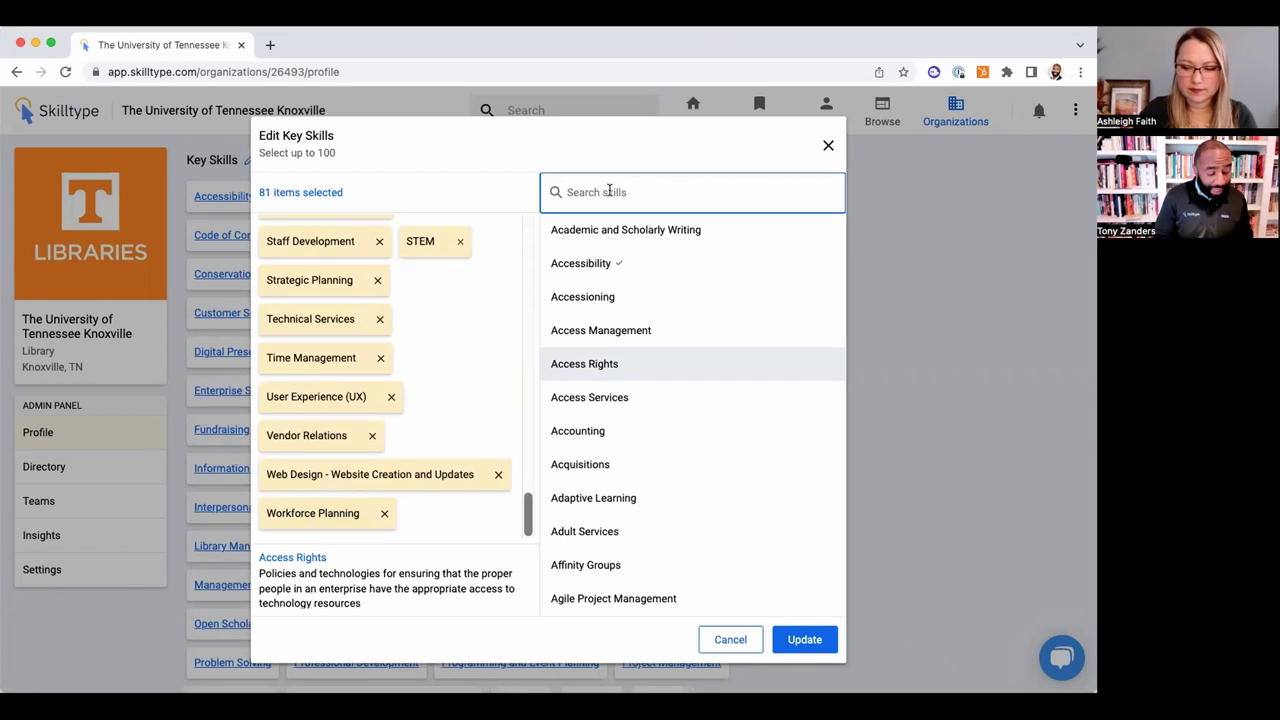
type("research")
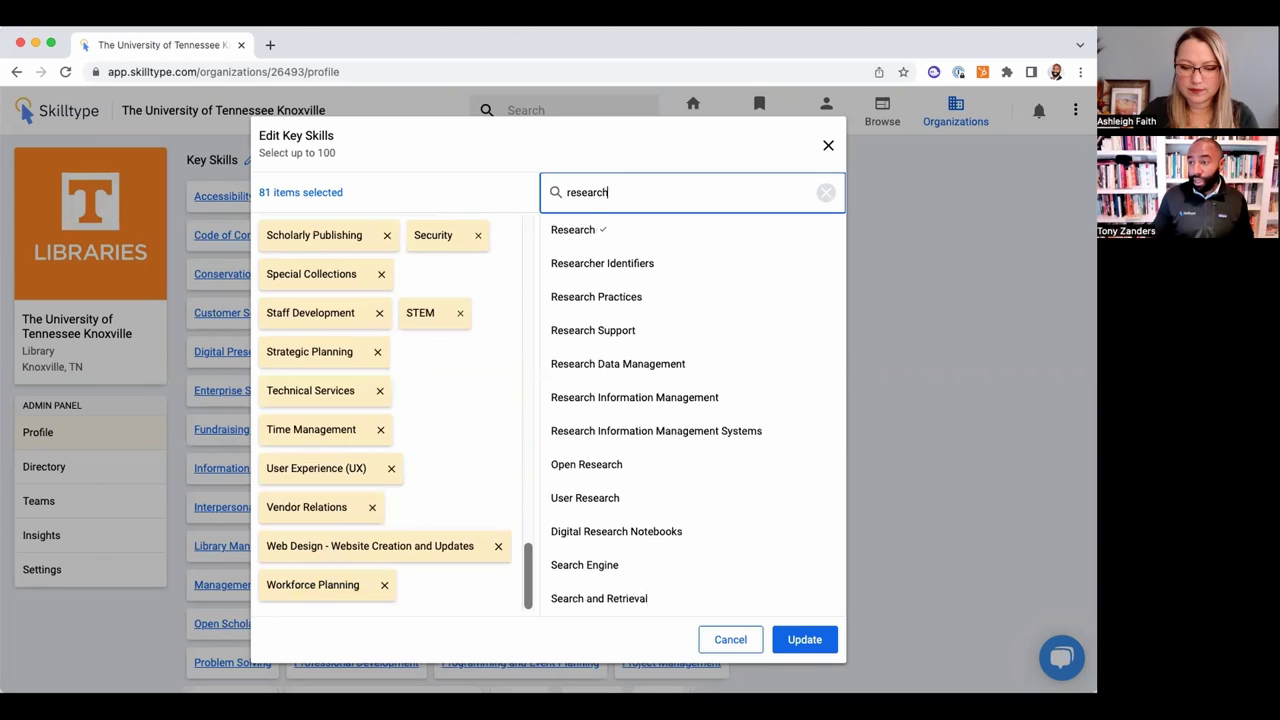
double_click(626, 189)
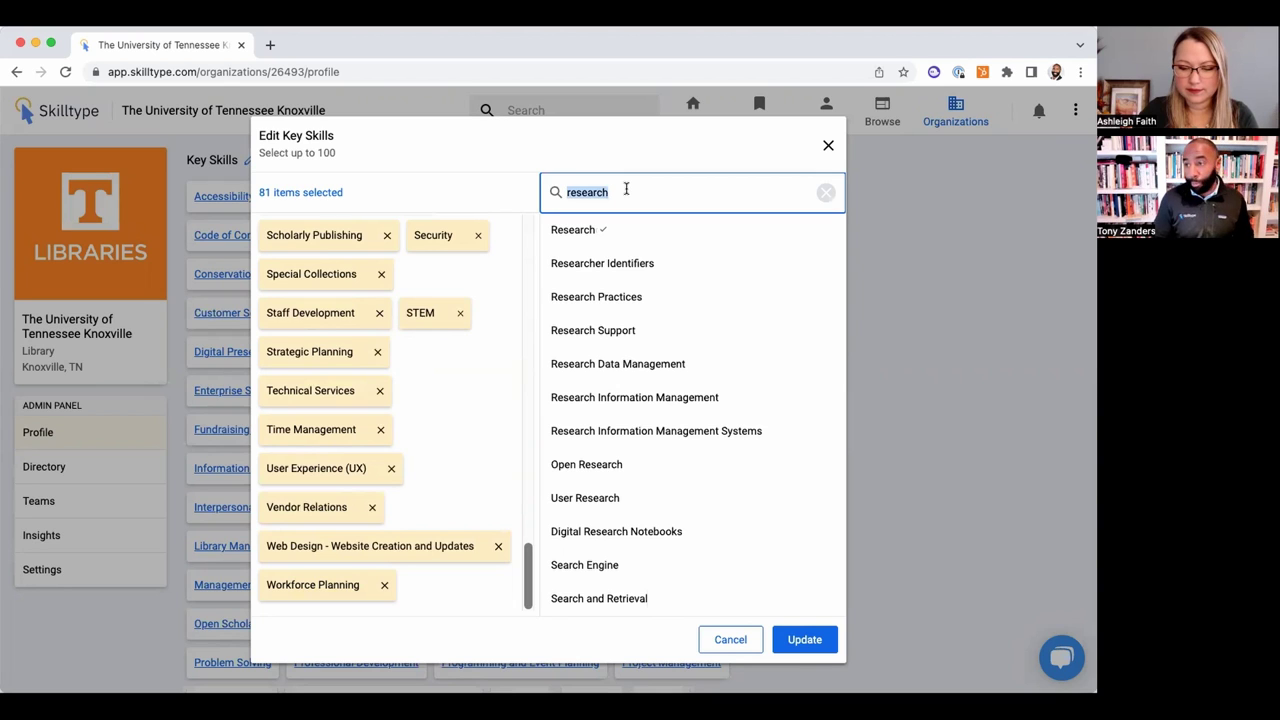
type("divers")
double_click(626, 189)
type("publ")
double_click(626, 189)
key("BackSpace")
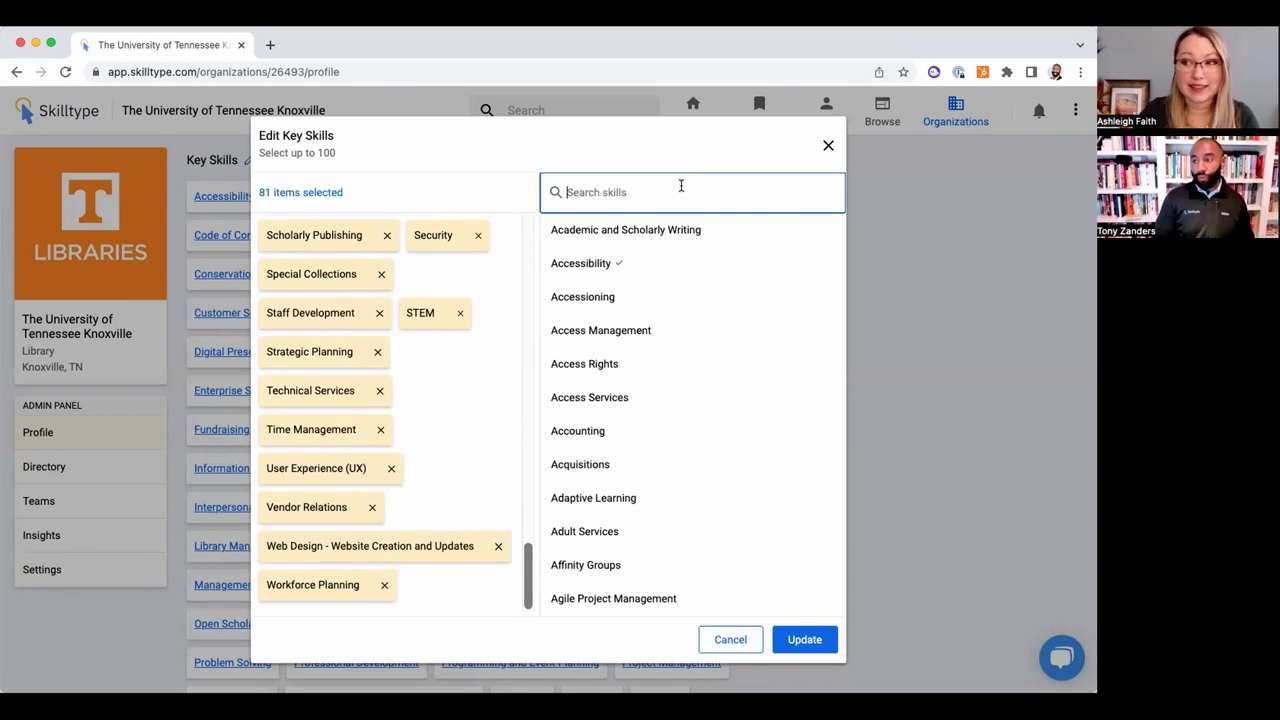
Search the skills for "digital" and "digitalasdfaf", view the new tag suggestion form and close the editor unsaved.
type("digital")
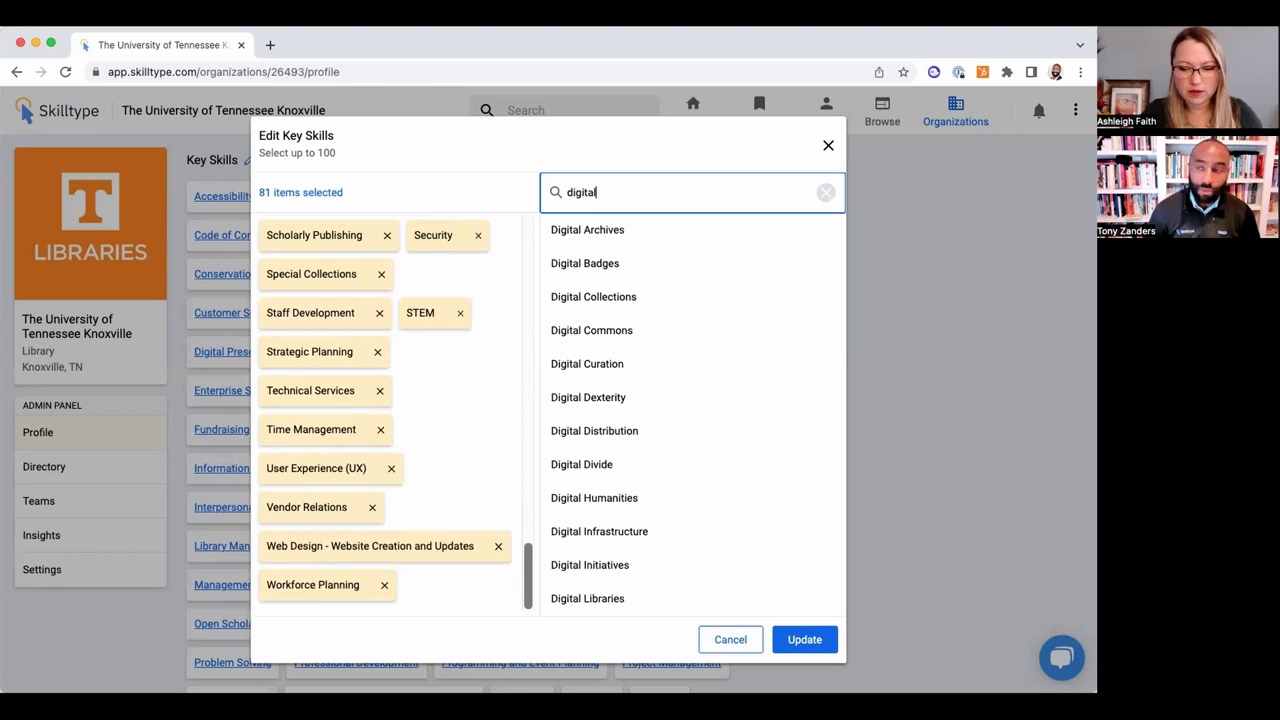
type("asdfaf")
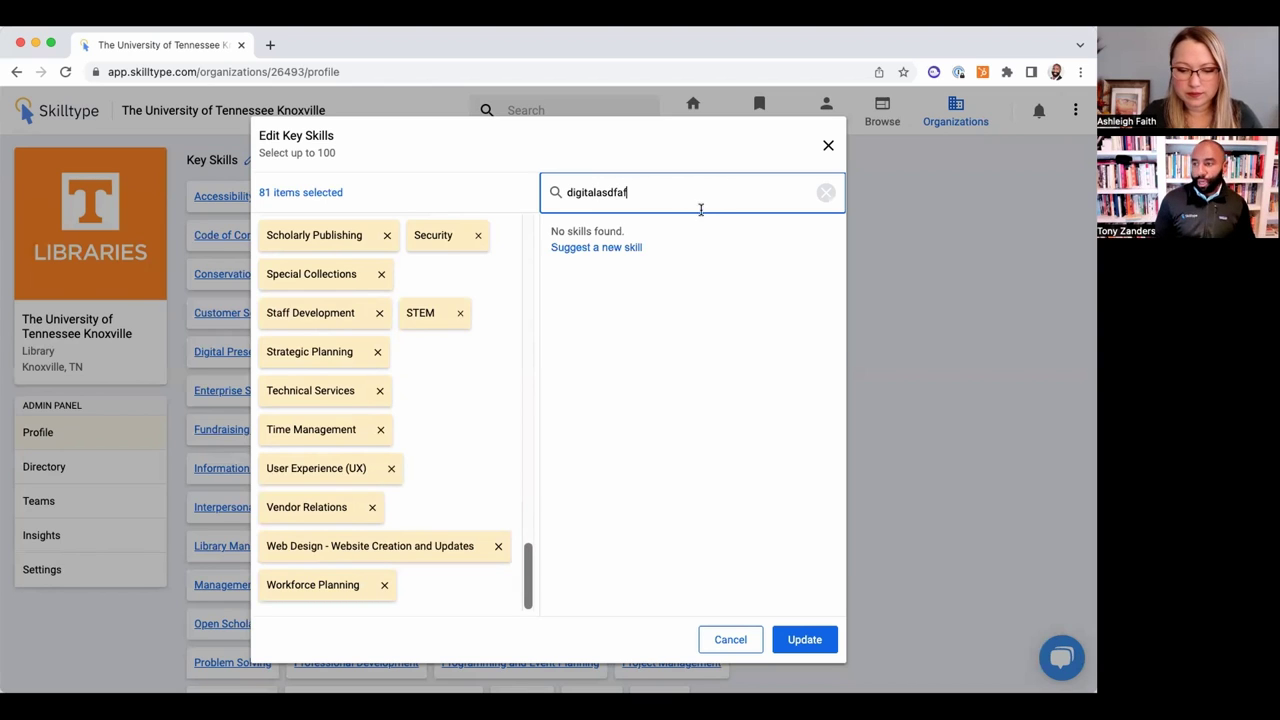
left_click(636, 248)
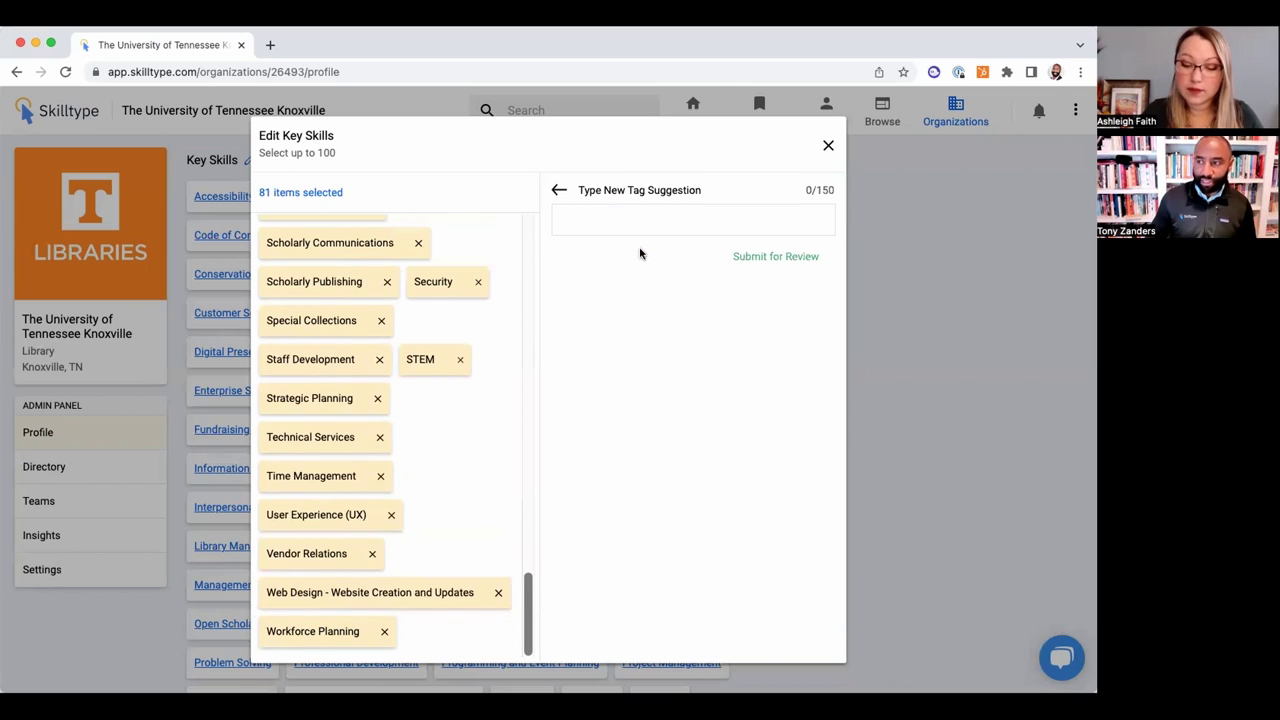
left_click(827, 148)
Open the organization's Key Products for editing and search the products and services for "ebsco" and "ex l".
scroll(808, 526, "down", 5)
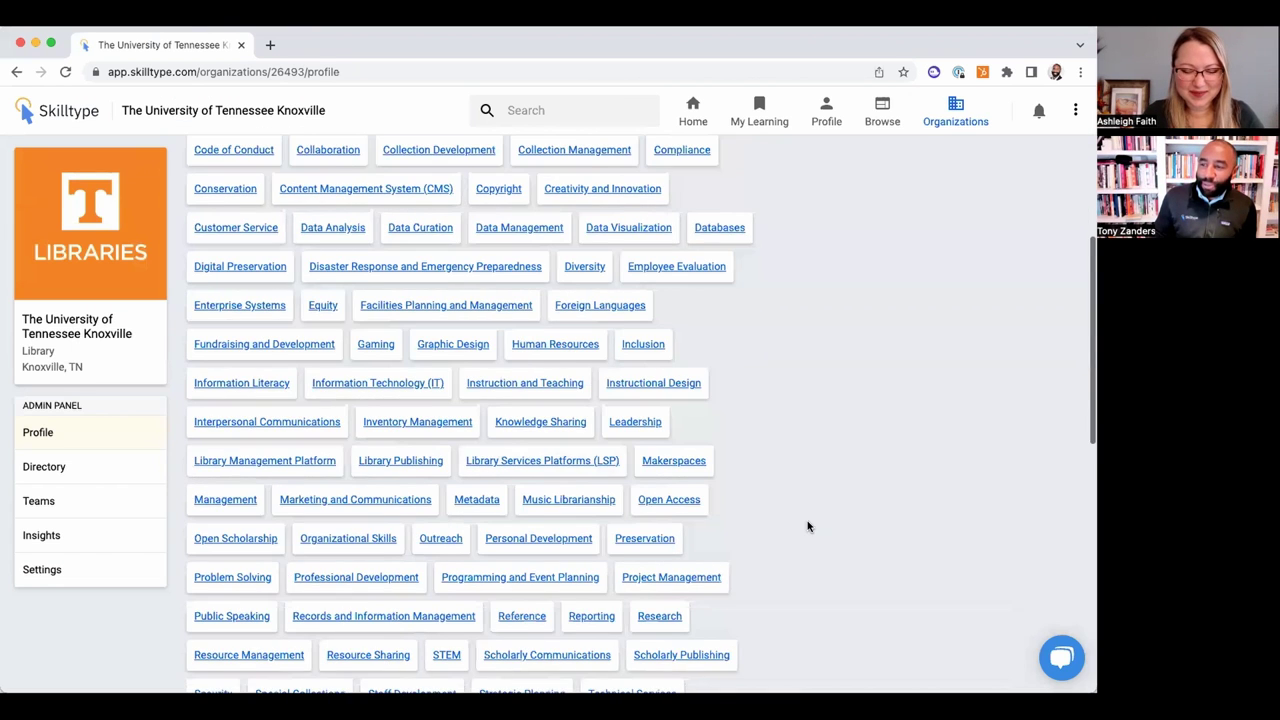
scroll(290, 352, "down", 3)
scroll(286, 346, "down", 1)
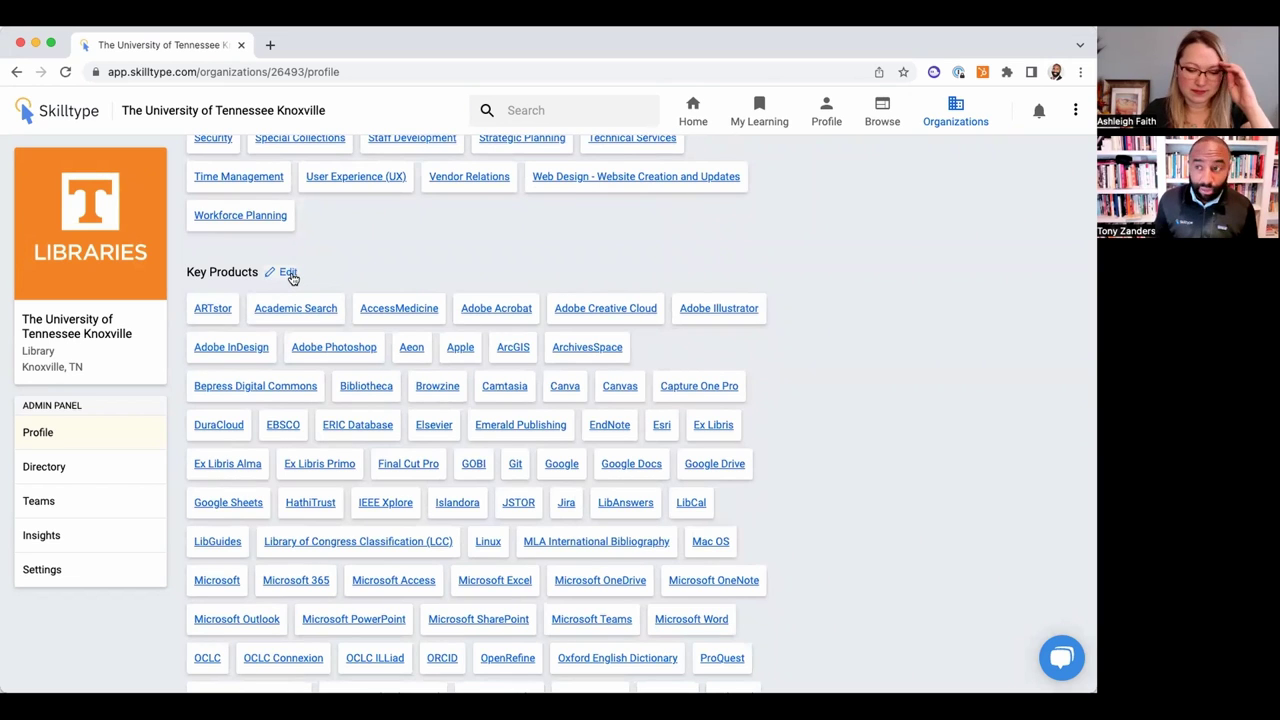
left_click(288, 274)
left_click(649, 191)
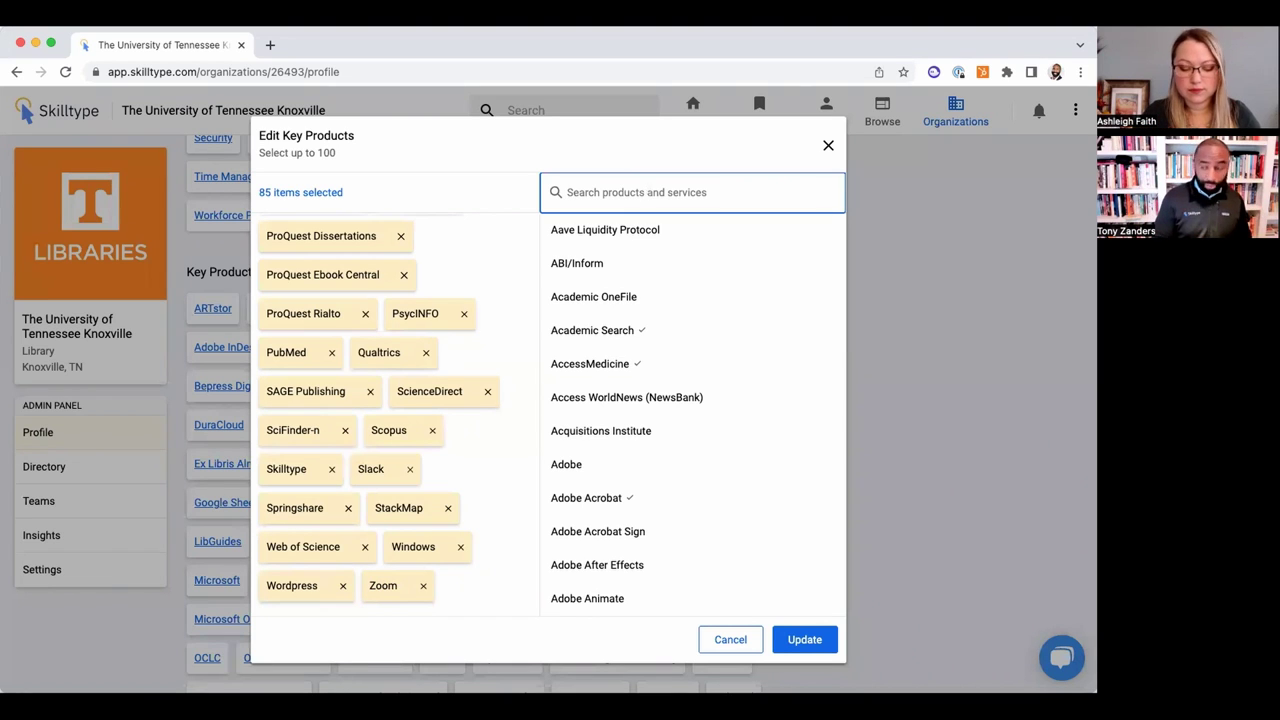
type("ebsco")
key("super+a")
type("ex l")
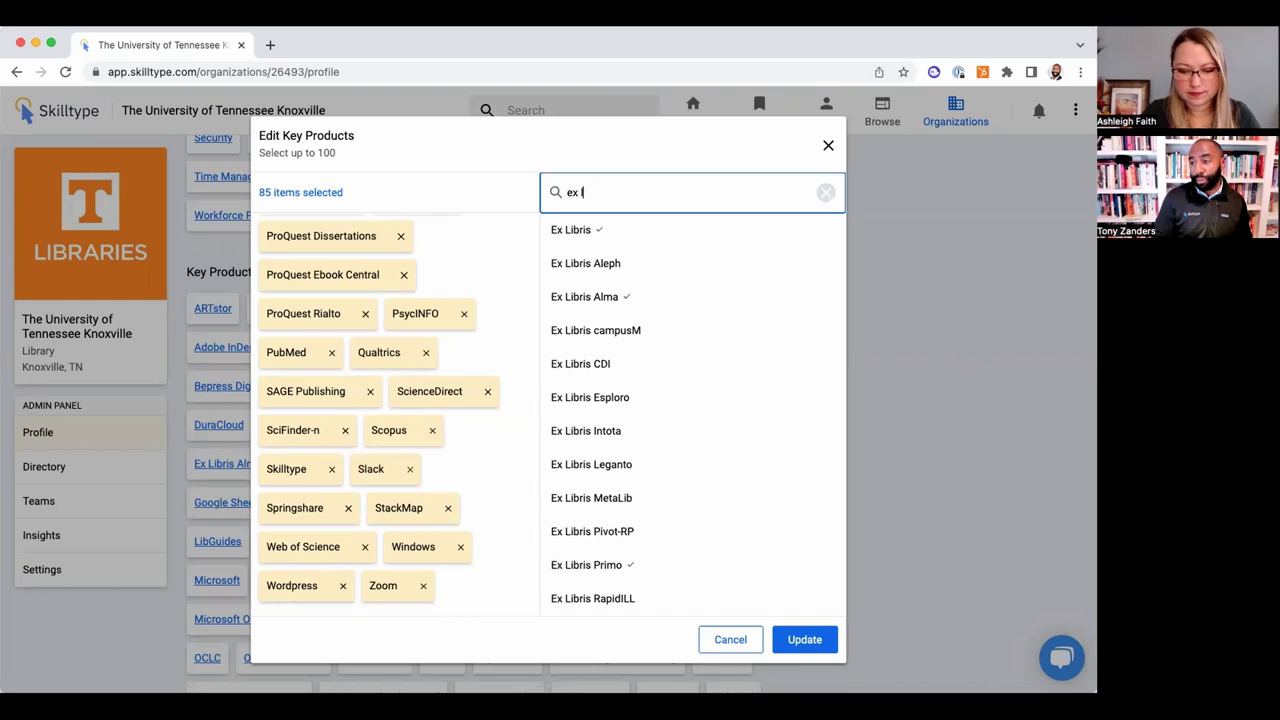
Search the key products for "micro", "adobe" and "aws", view the AWS description and close the editor unsaved.
key("super+a")
type("micro")
key("super+a")
type("adobe")
key("super+a")
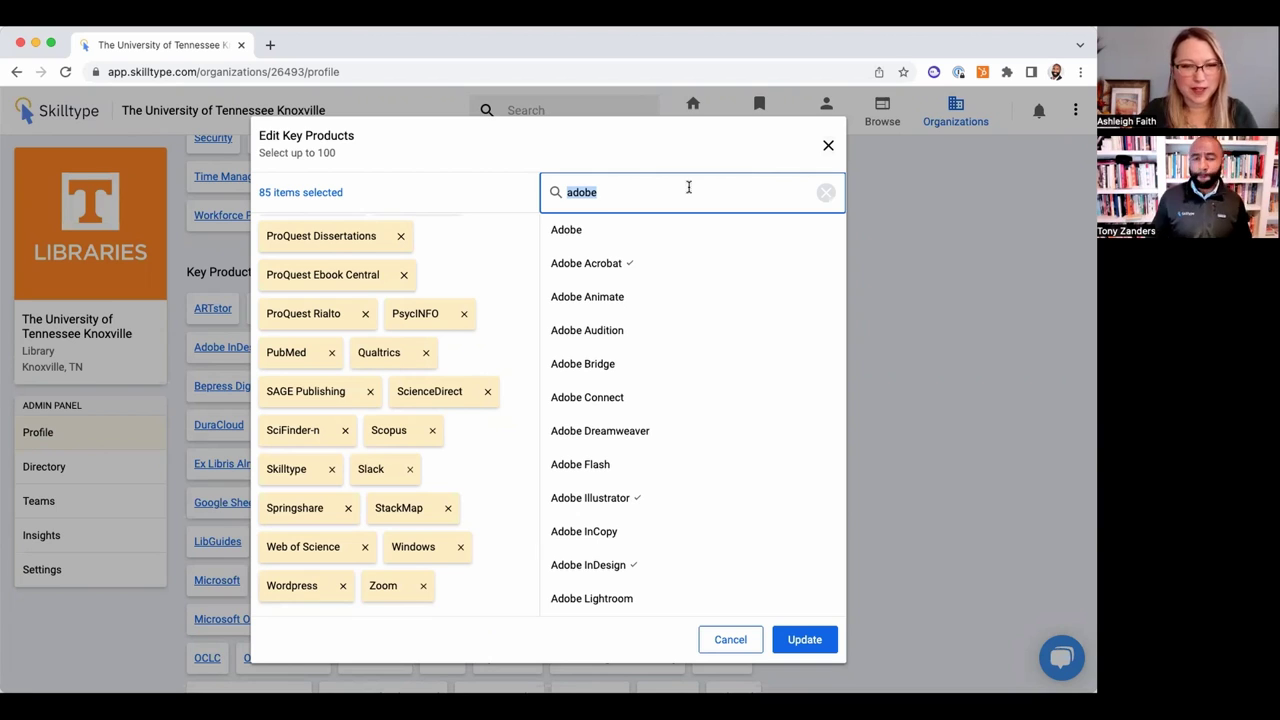
type("aws")
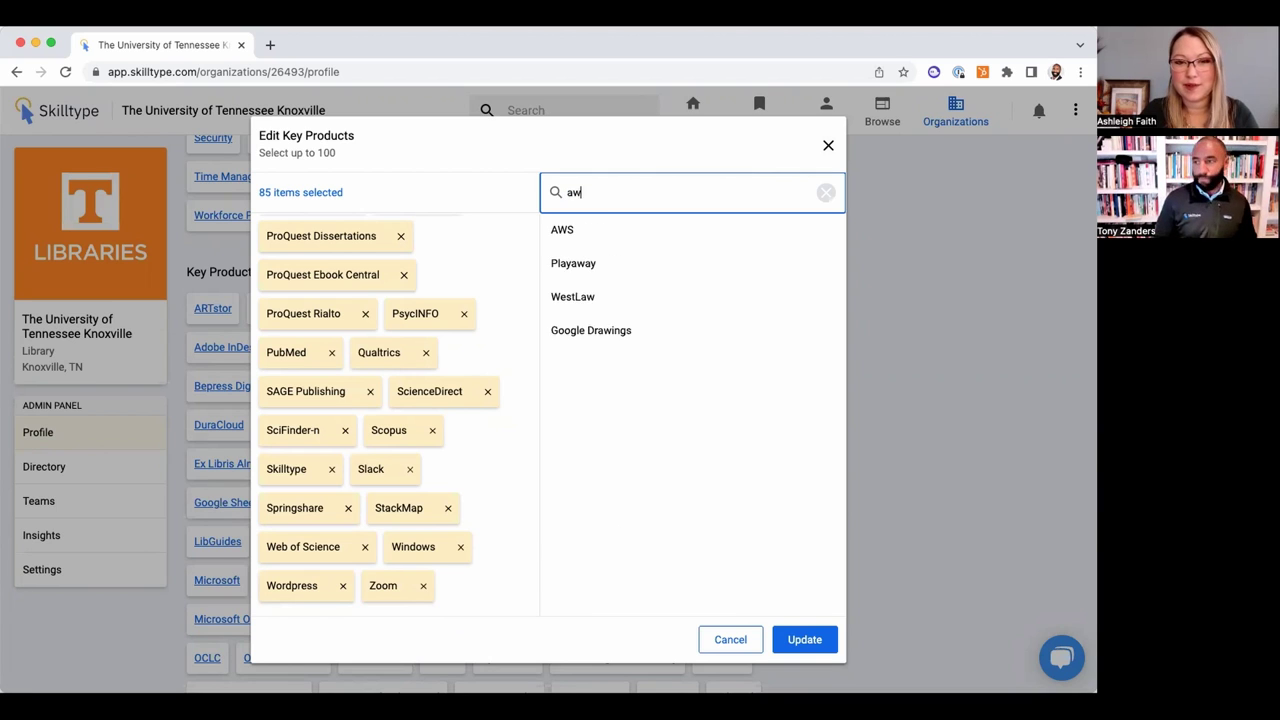
mouse_move(662, 242)
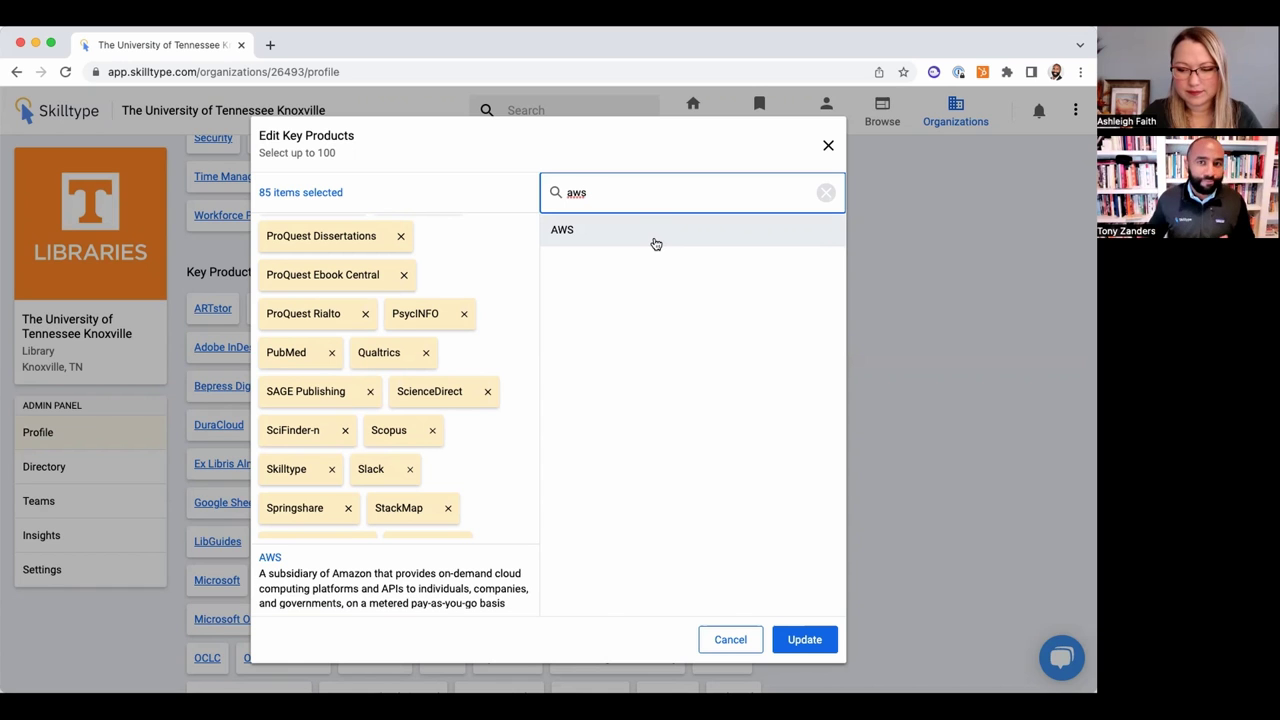
left_click(886, 437)
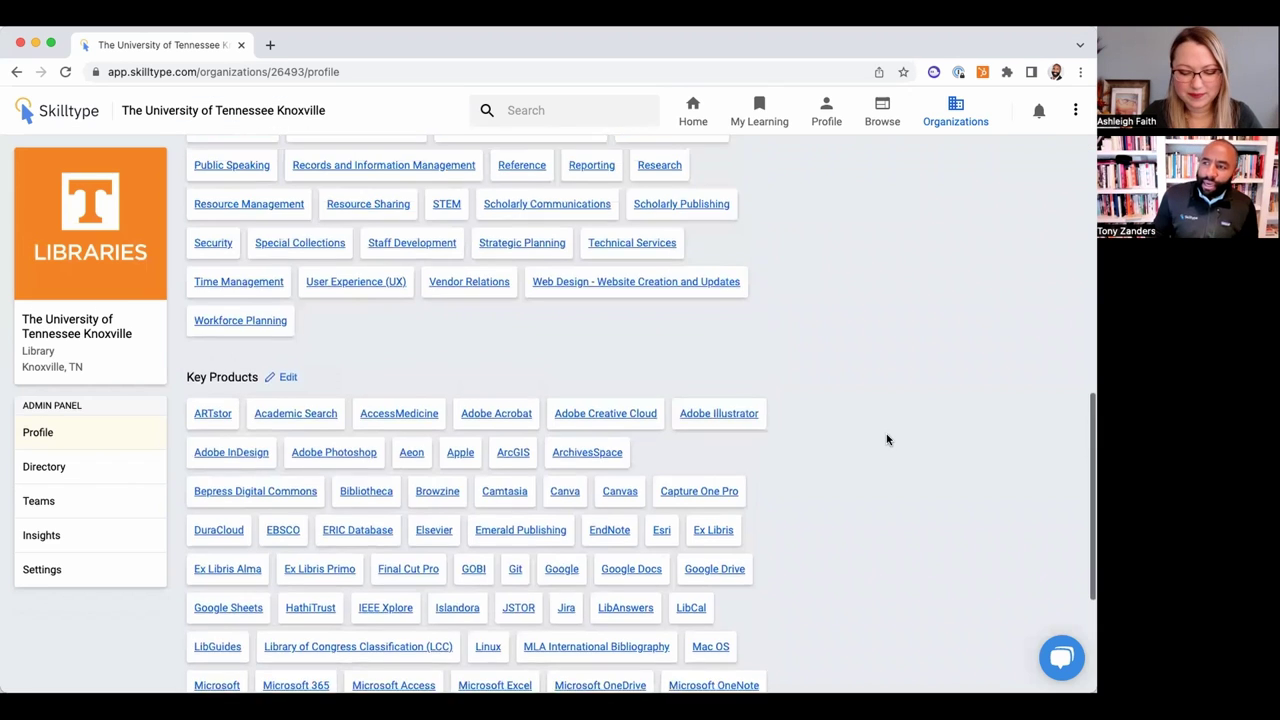
Open the invites section of the organization's directory, view the bulk invite instructions and close them.
scroll(886, 437, "up", 2)
scroll(886, 439, "down", 1)
scroll(886, 439, "down", 2)
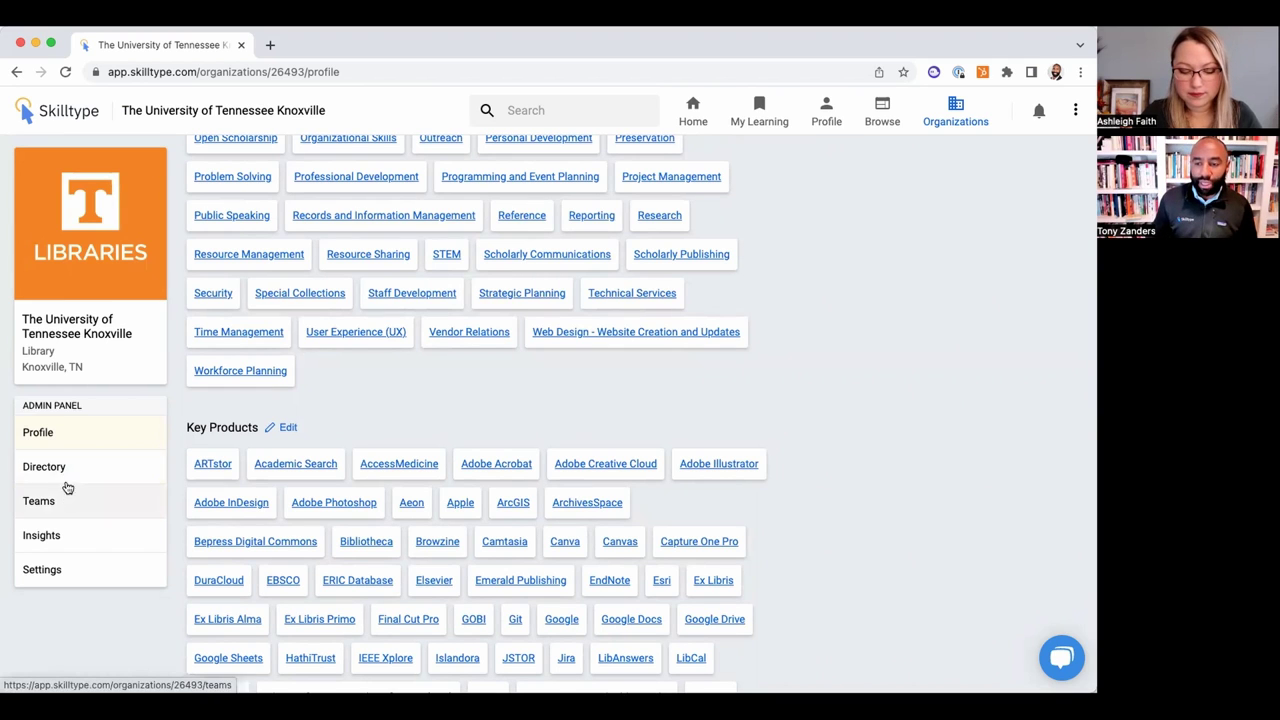
left_click(62, 467)
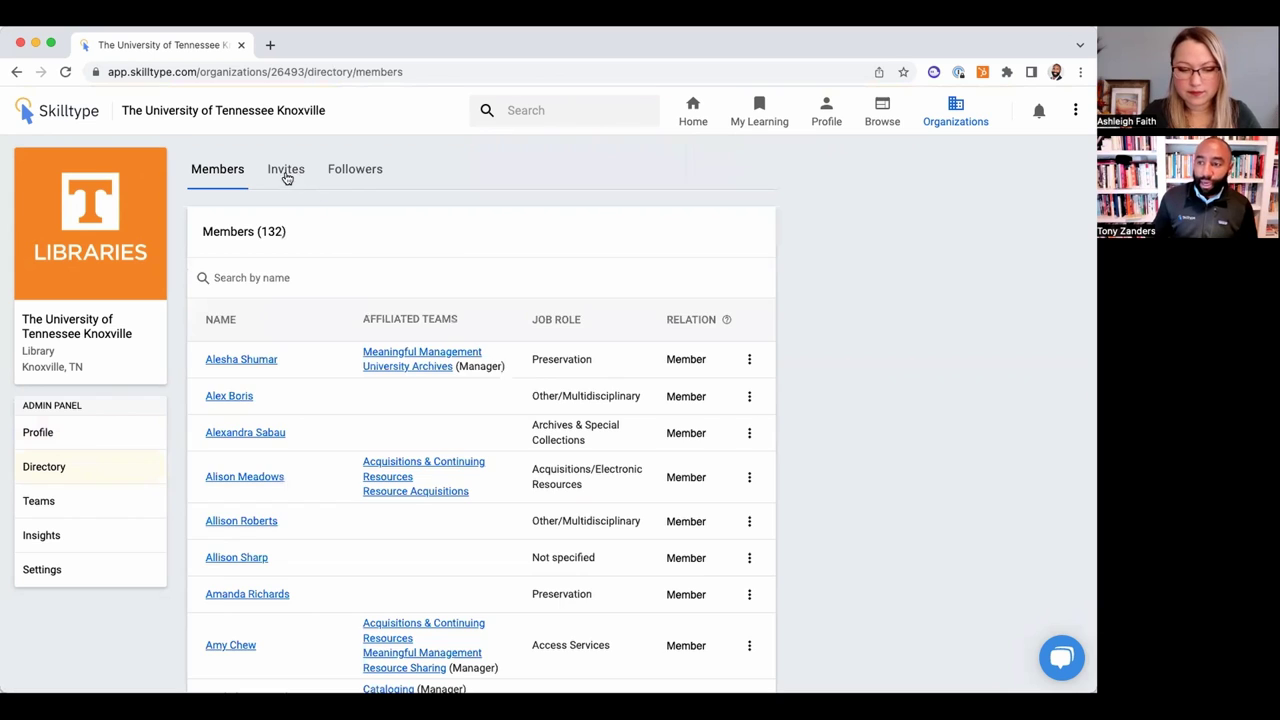
left_click(286, 172)
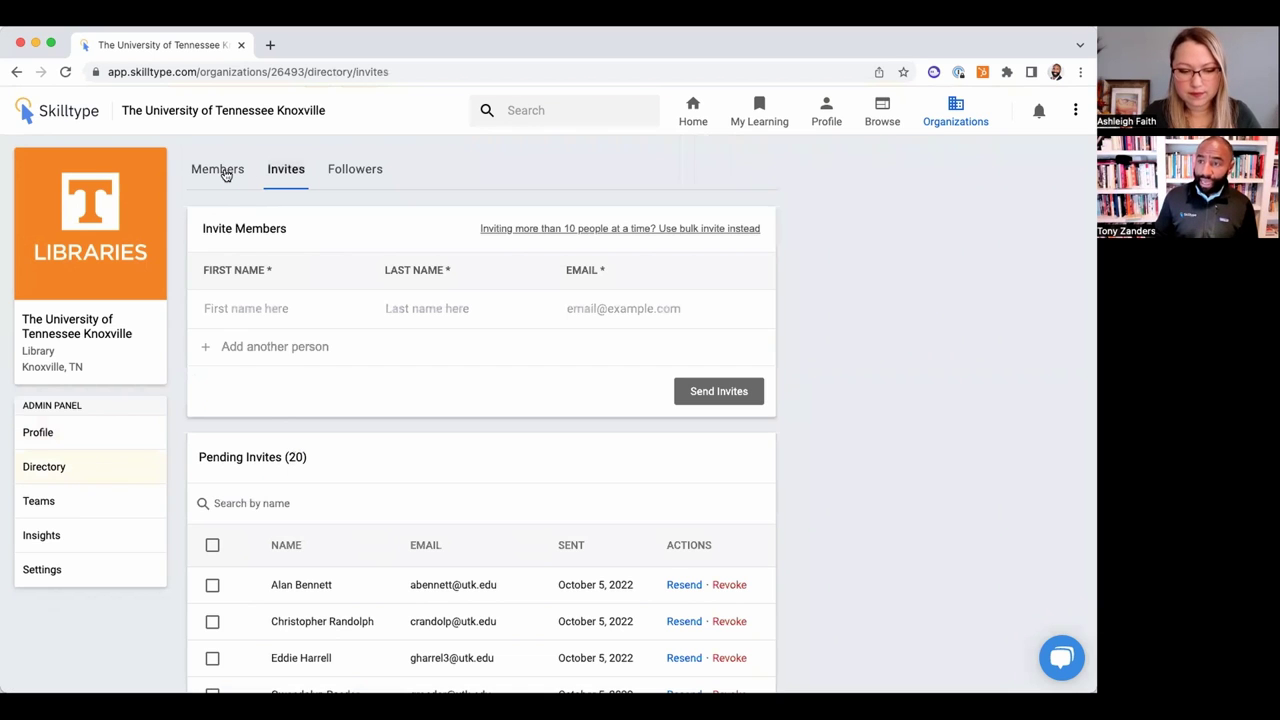
left_click(526, 229)
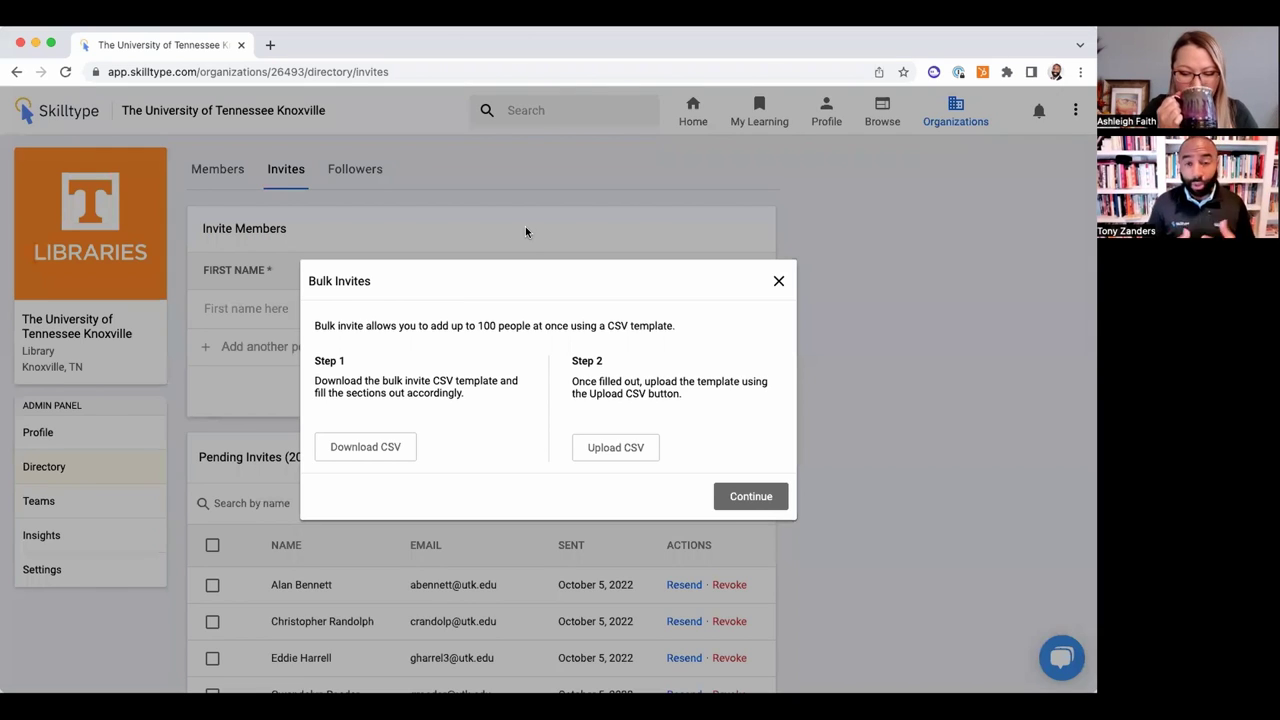
left_click(777, 284)
Restart the account onboarding and confirm E-Resource Management as the role.
left_click(1075, 110)
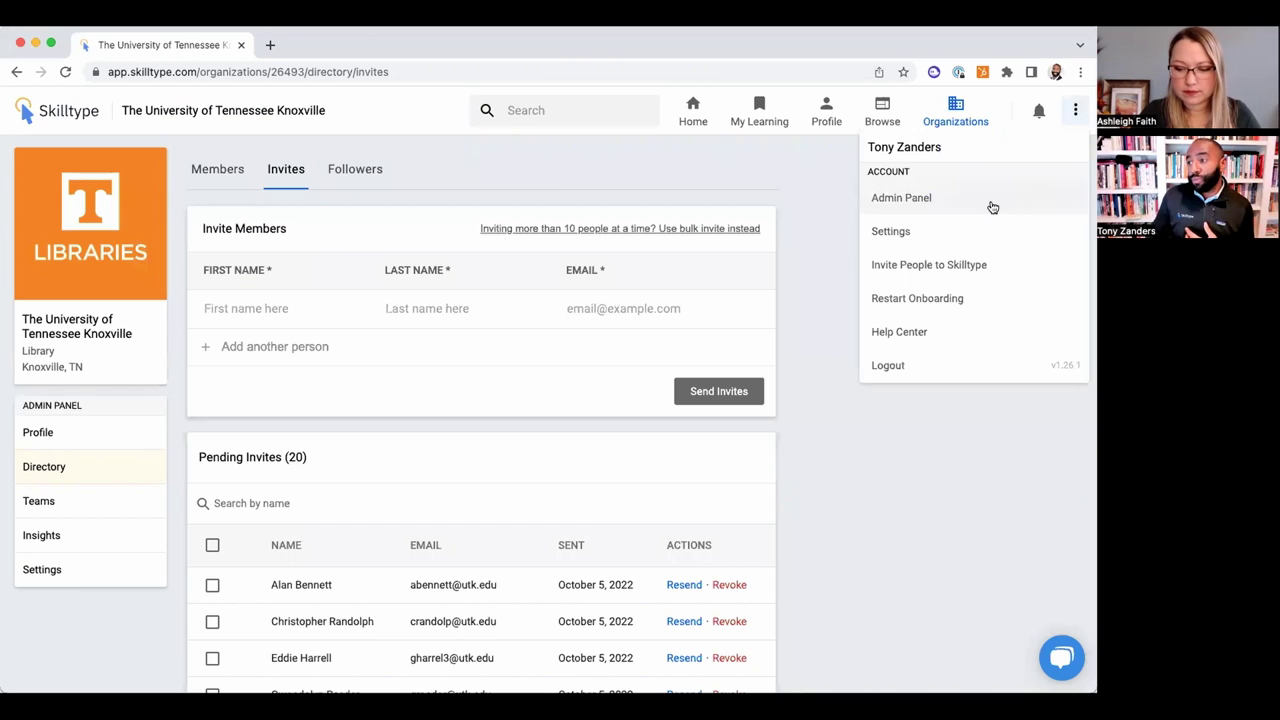
left_click(940, 298)
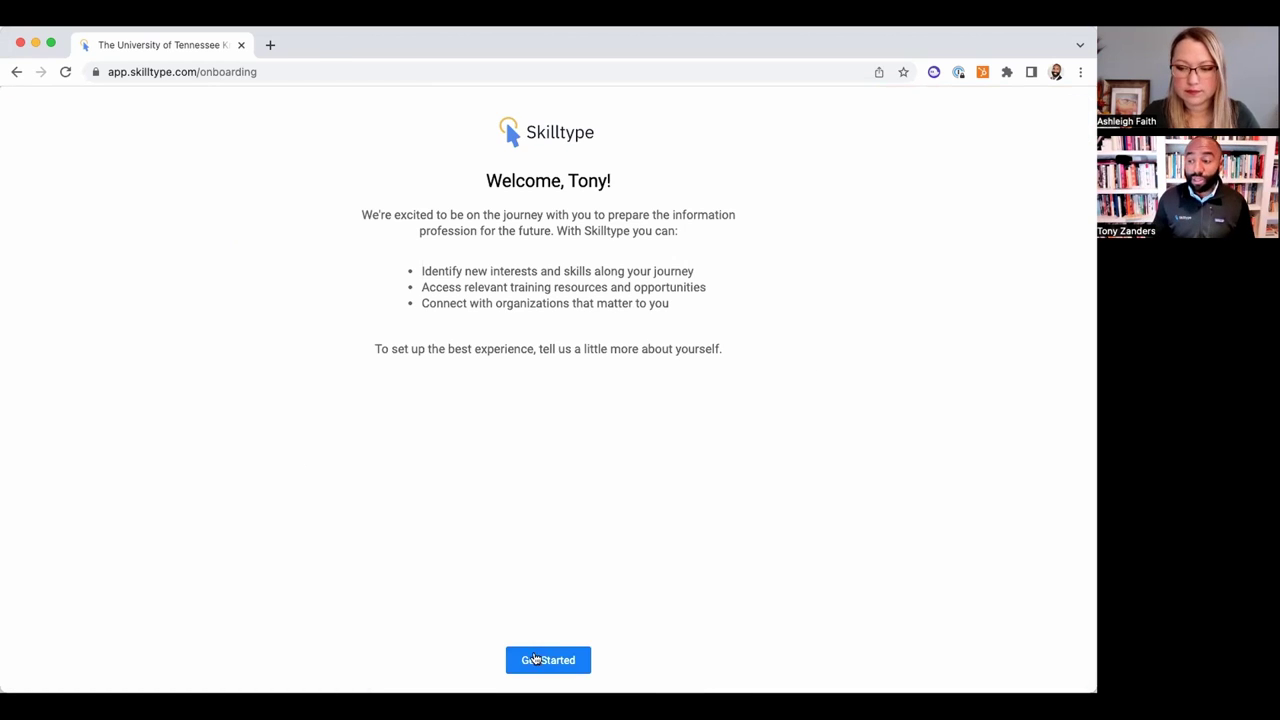
left_click(532, 659)
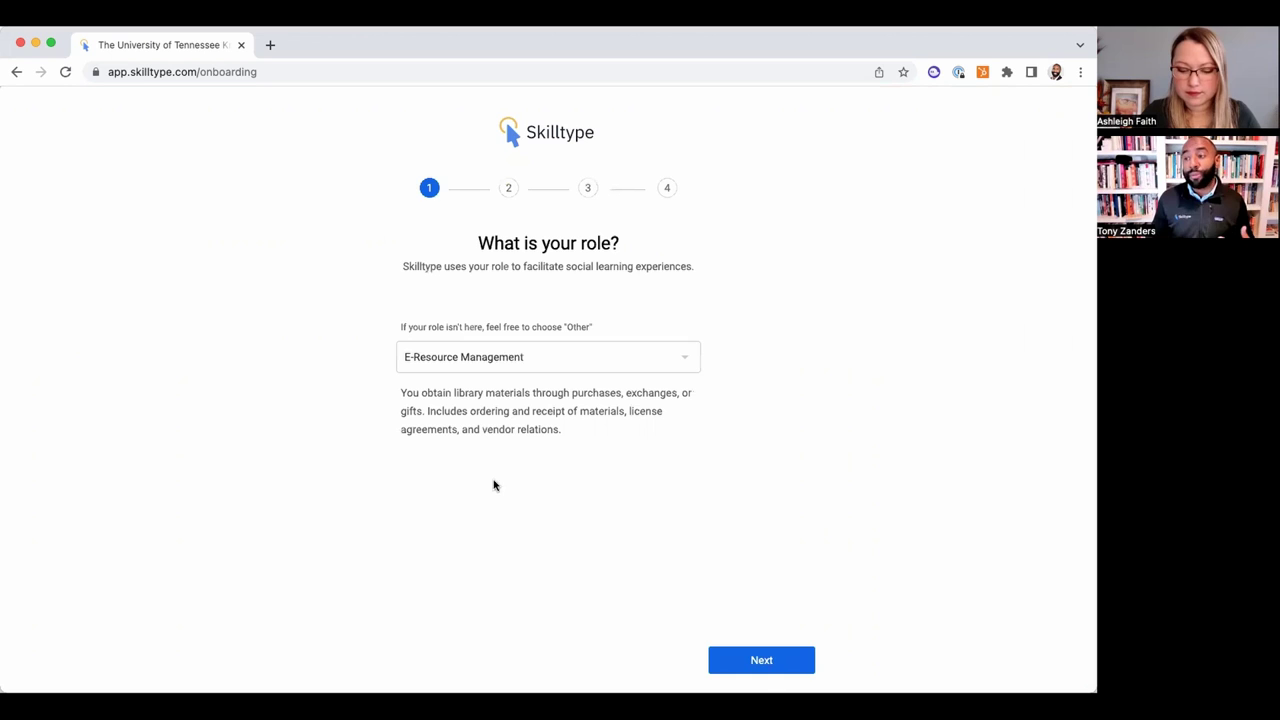
left_click(540, 358)
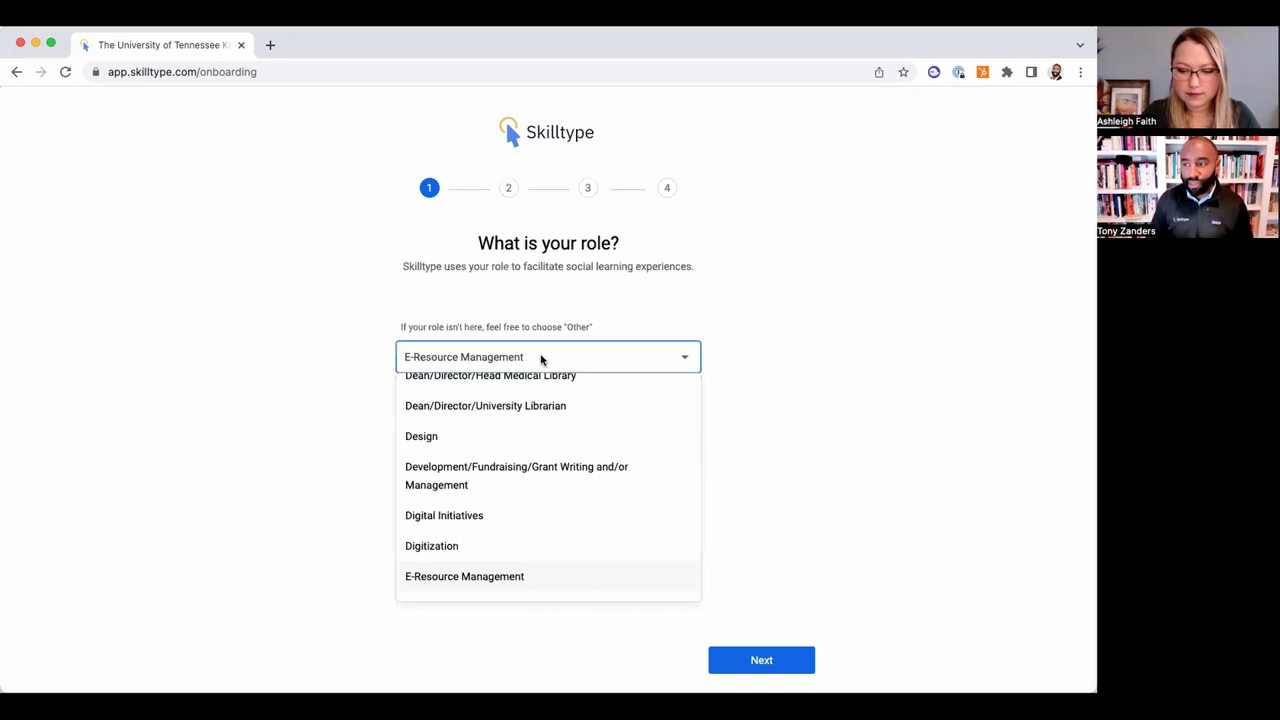
scroll(549, 462, "down", 1)
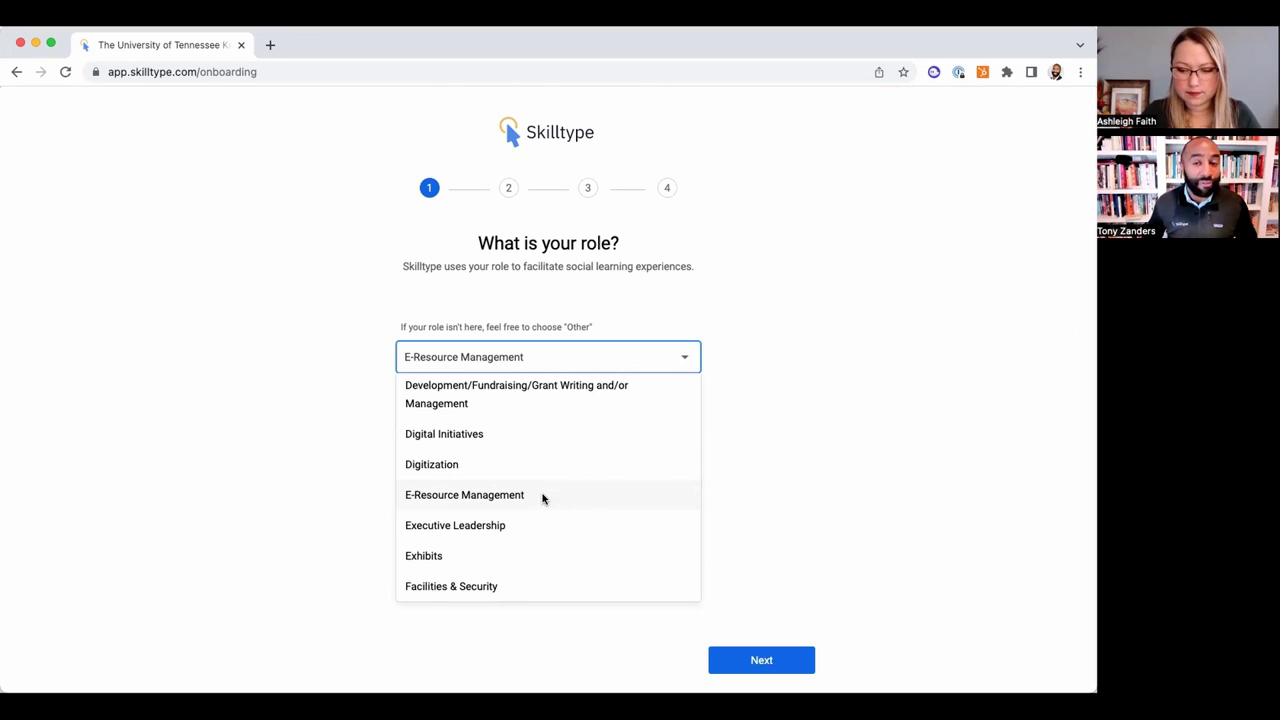
left_click(543, 498)
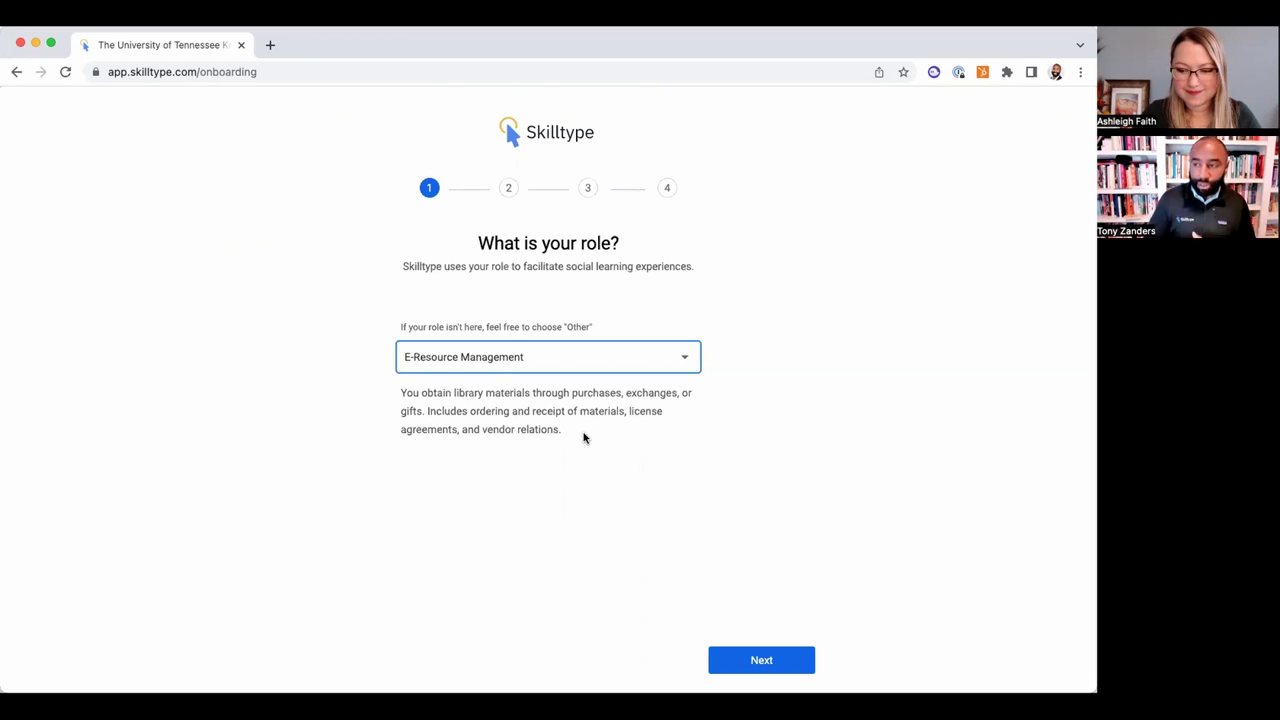
key("Return")
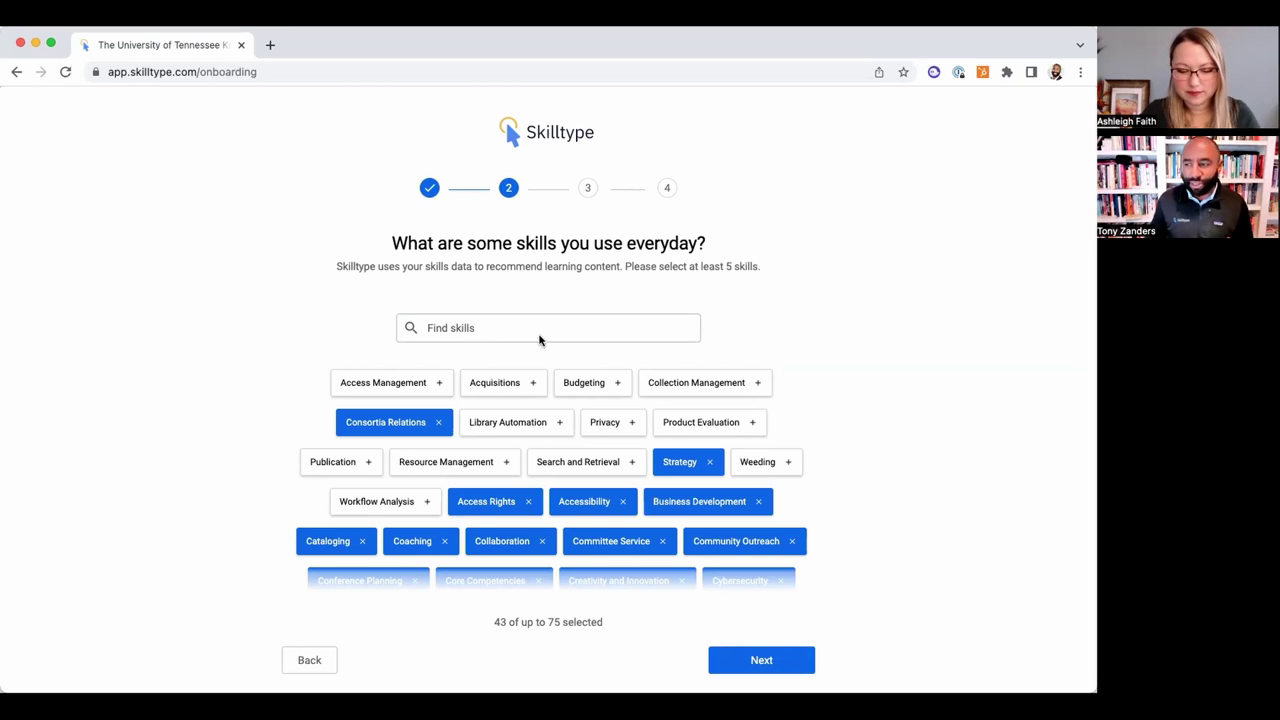
Accept the preselected skills, products and services, and learning interests, and finish the onboarding.
left_click(770, 664)
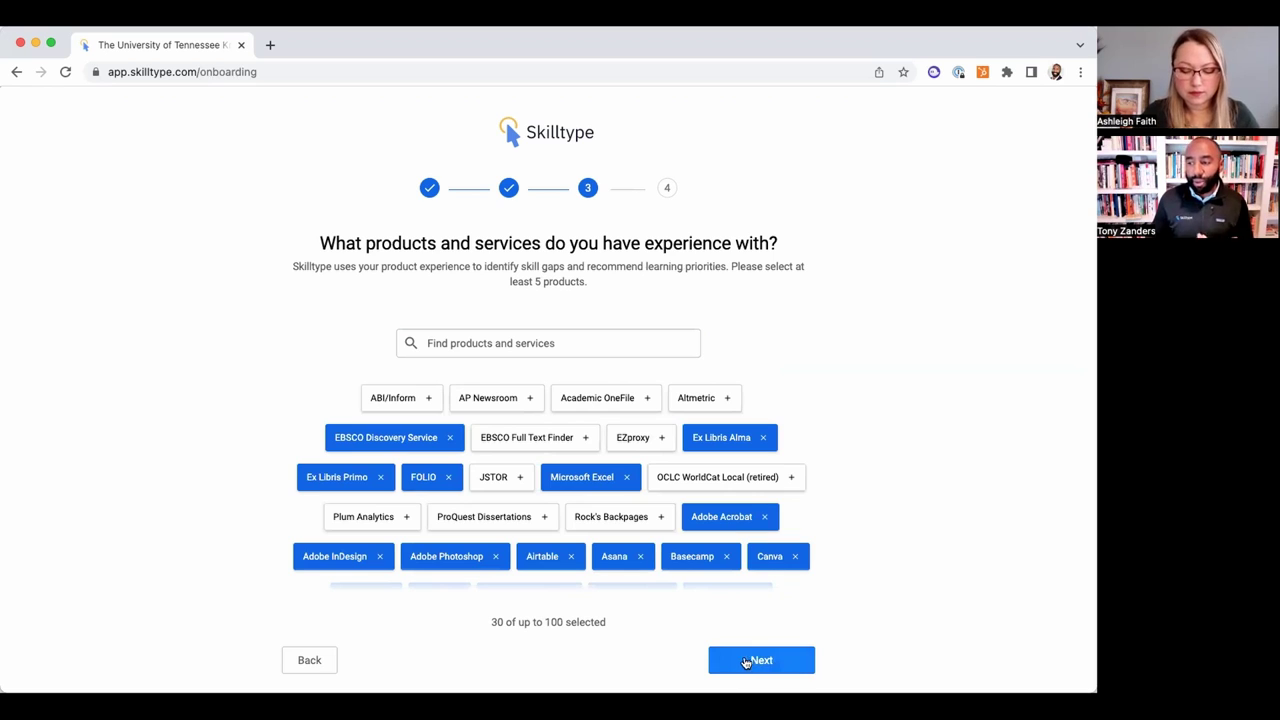
left_click(741, 662)
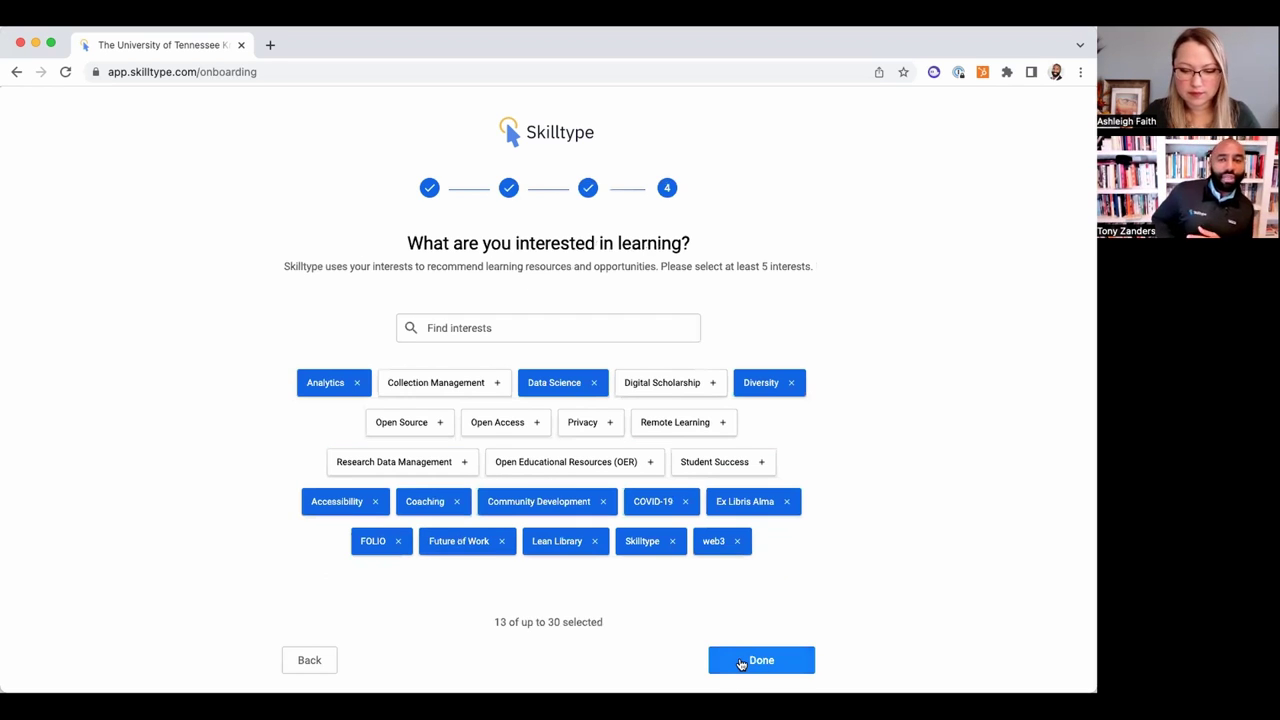
left_click(741, 662)
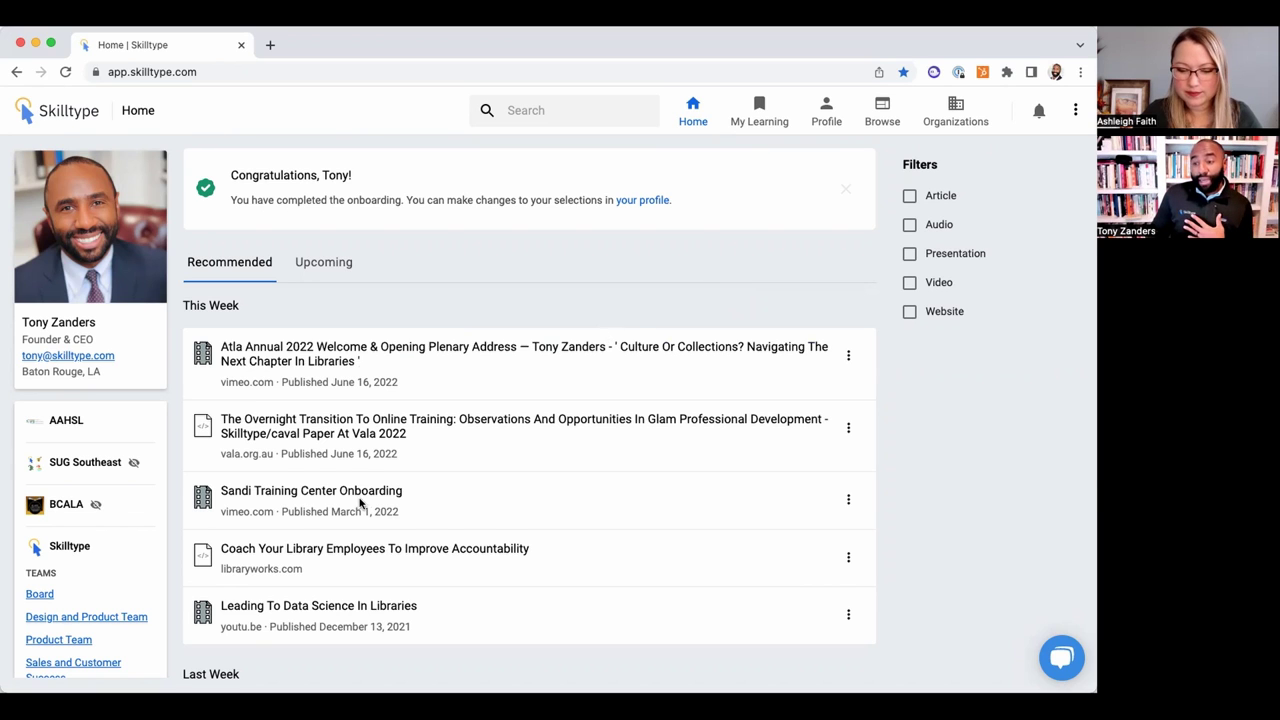
Open the recommended item "Leading To Data Science In Libraries" and examine its video, tags and abstract.
scroll(360, 503, "down", 1)
scroll(360, 503, "down", 3)
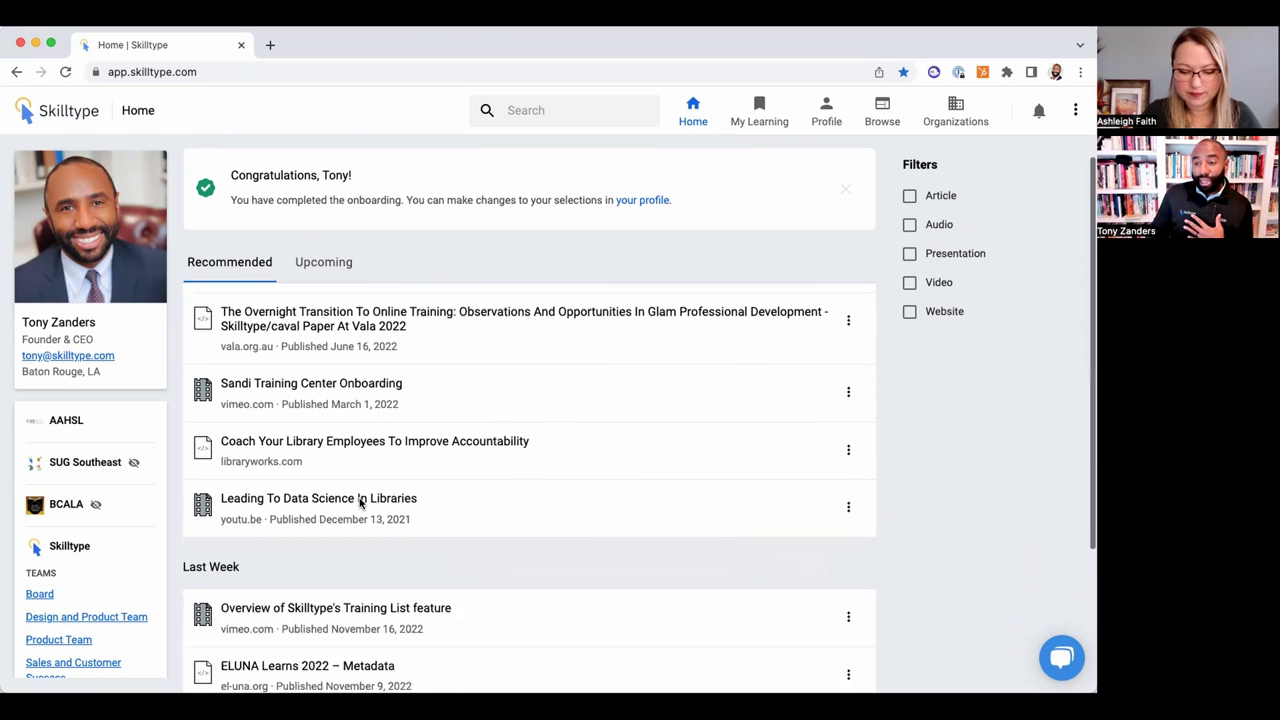
left_click(348, 496)
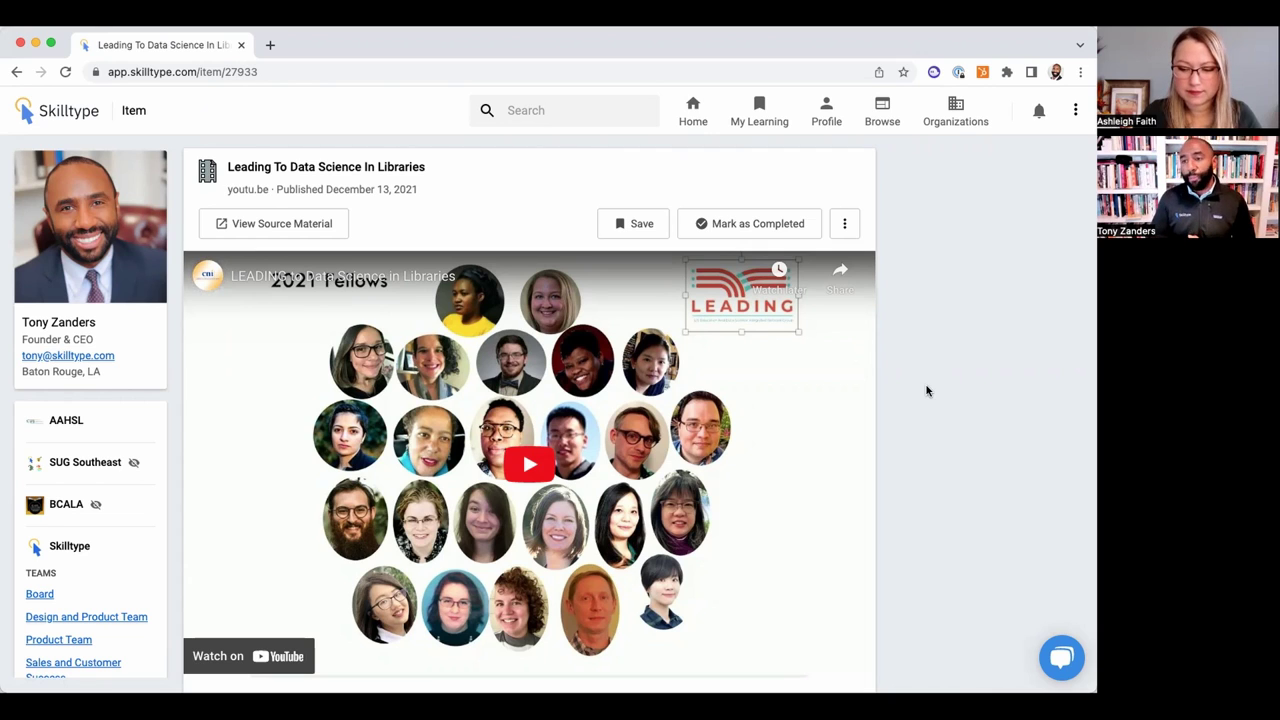
scroll(927, 391, "down", 3)
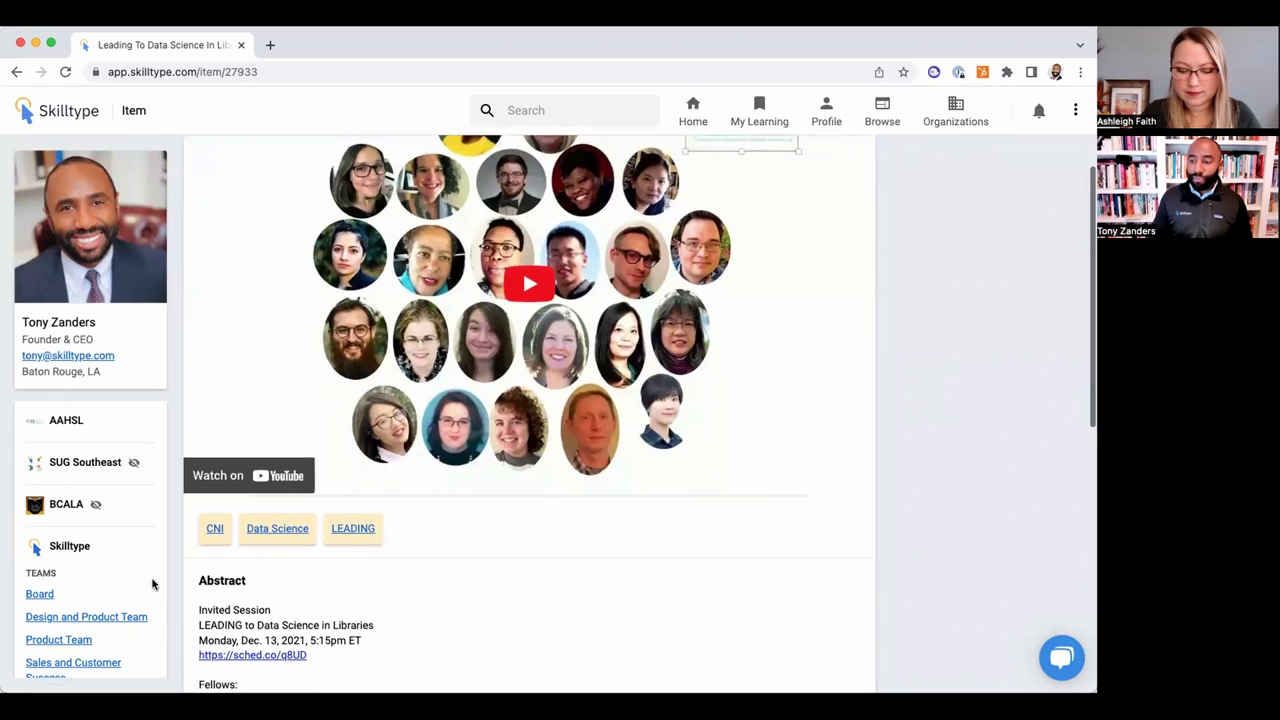
scroll(284, 529, "up", 1)
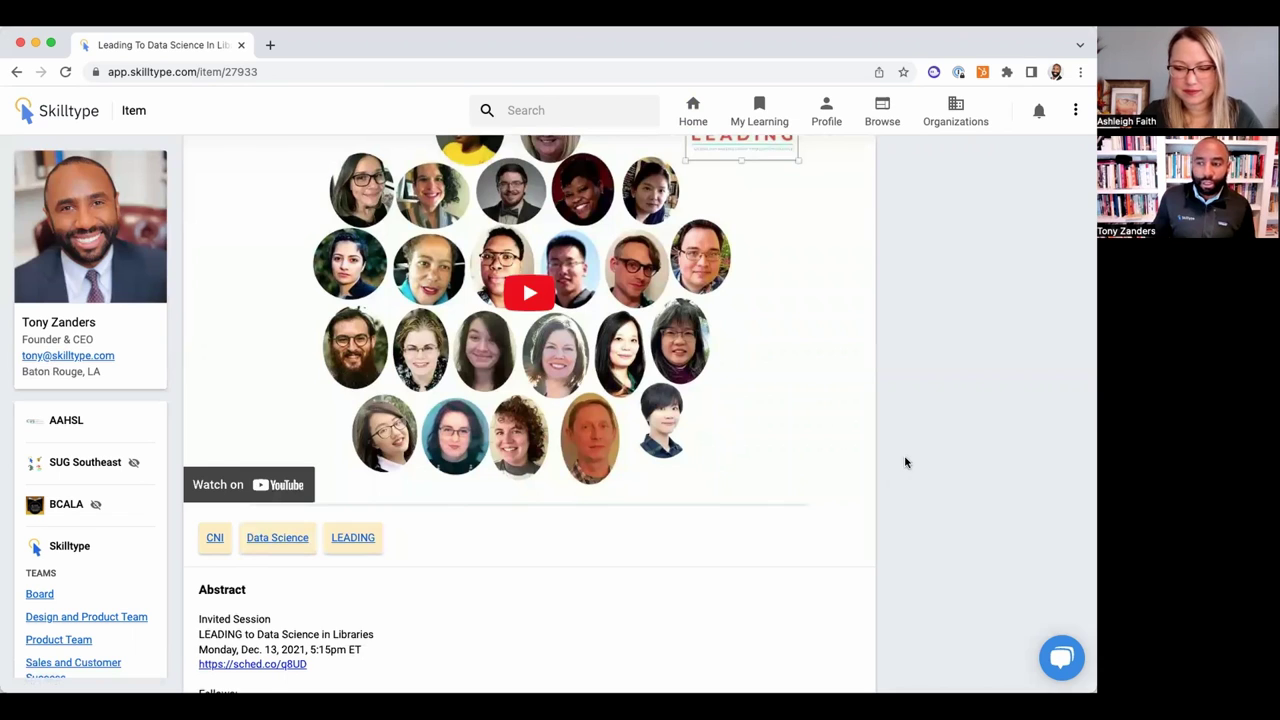
scroll(905, 462, "up", 2)
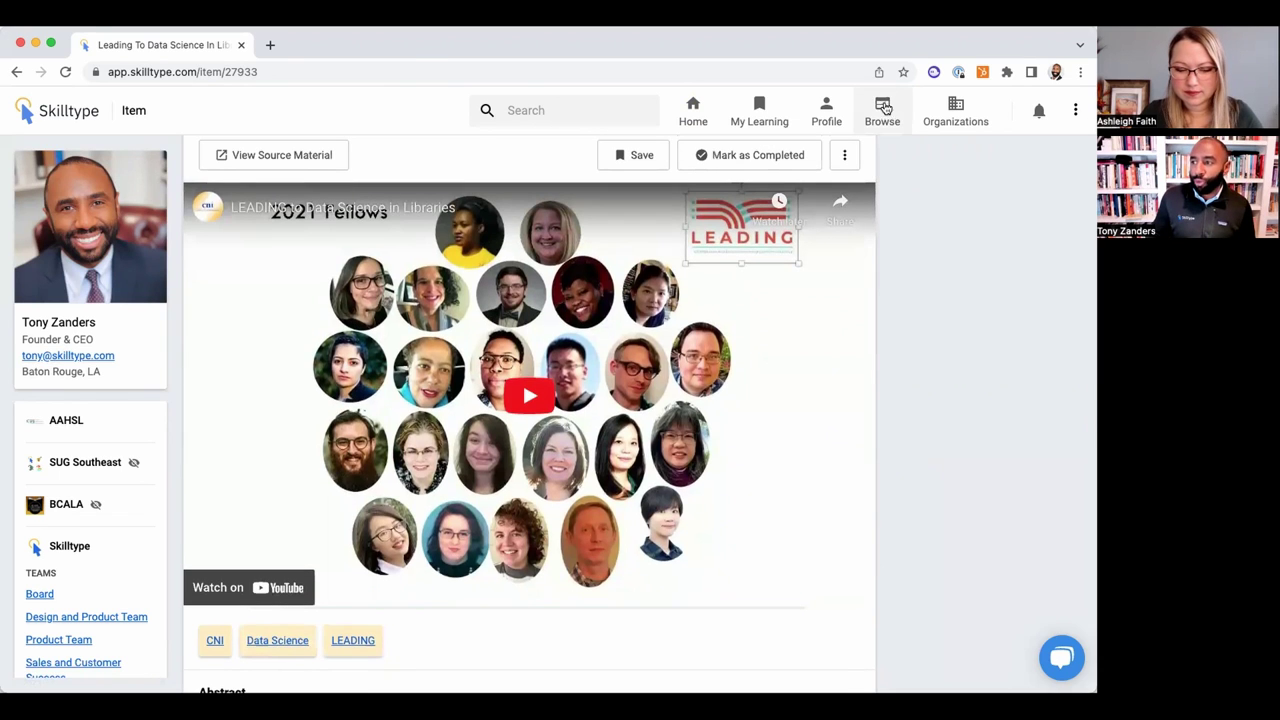
Browse the complete list of product tags under the letter A.
left_click(884, 110)
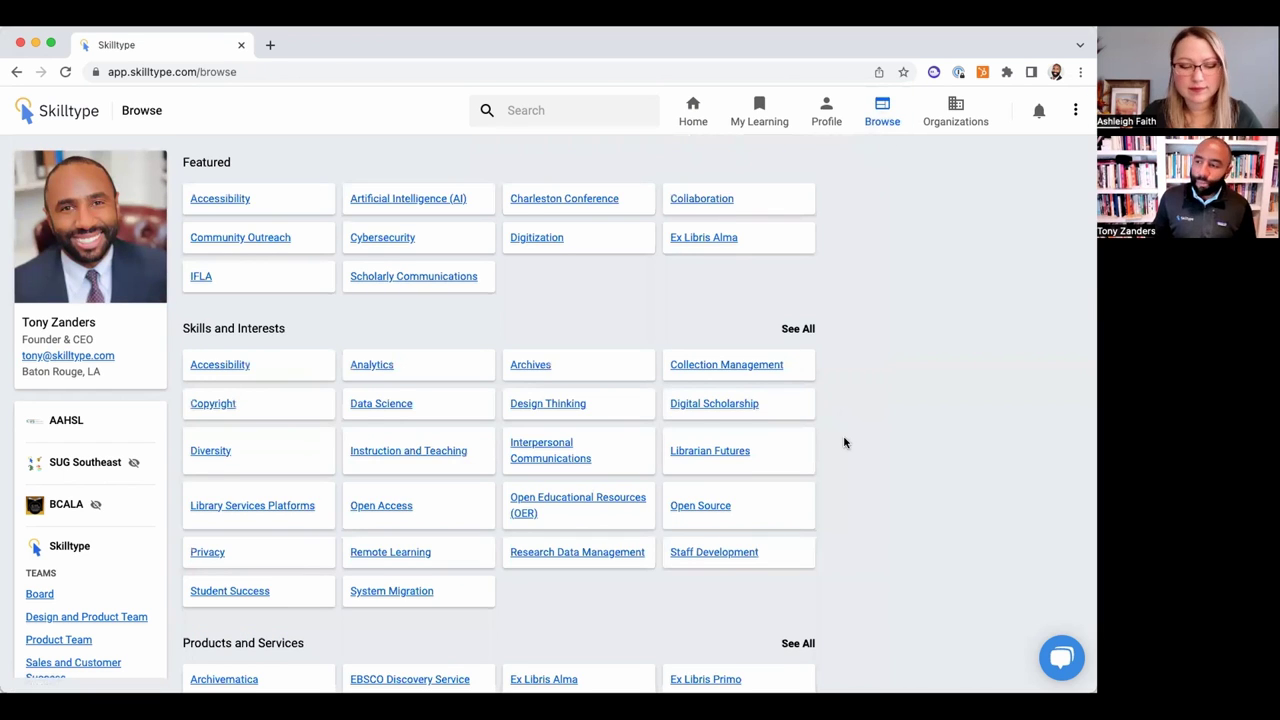
scroll(843, 440, "down", 2)
left_click(806, 571)
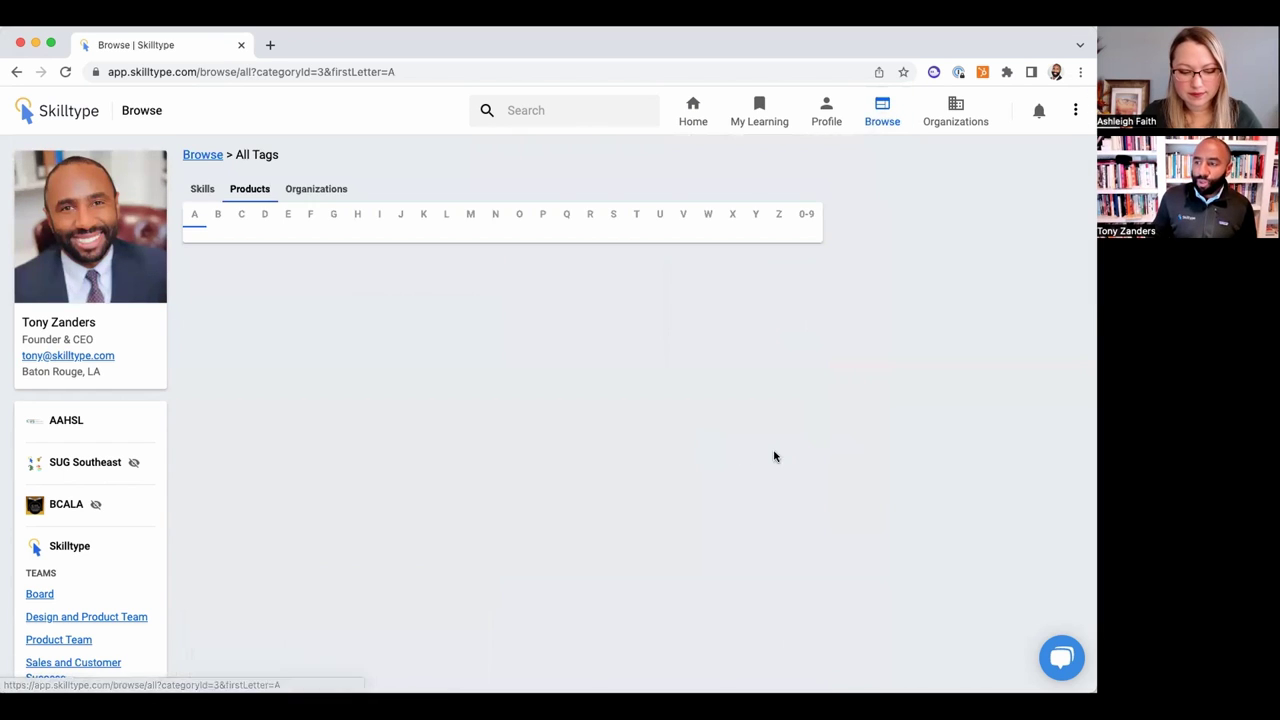
scroll(872, 456, "down", 1)
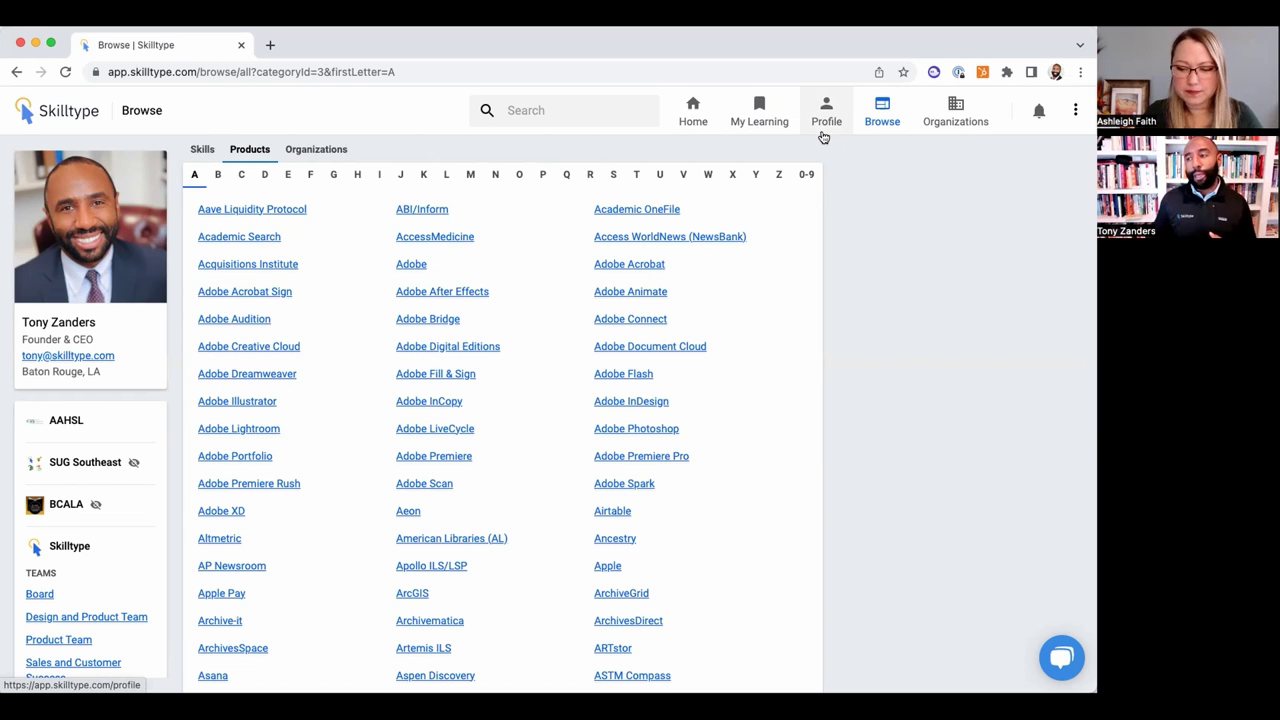
Review the skills on the personal profile and return to the recommended content on the home page.
left_click(824, 137)
scroll(635, 550, "down", 2)
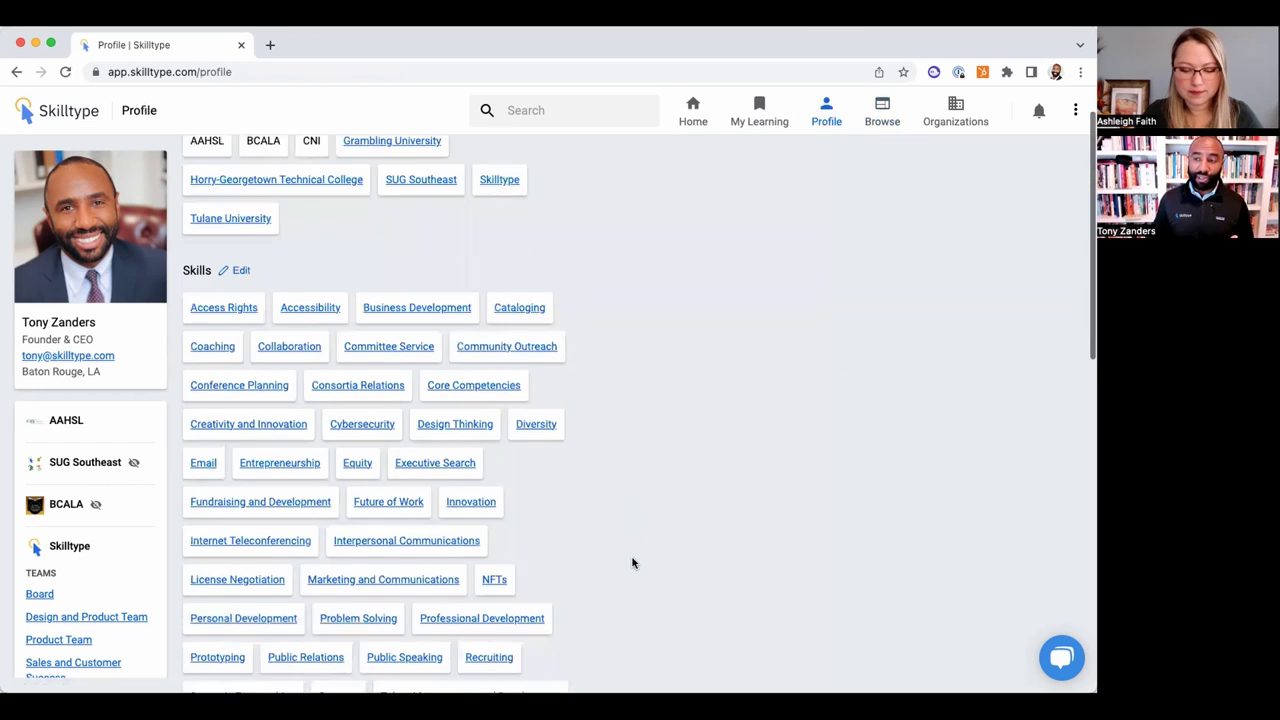
scroll(632, 563, "down", 1)
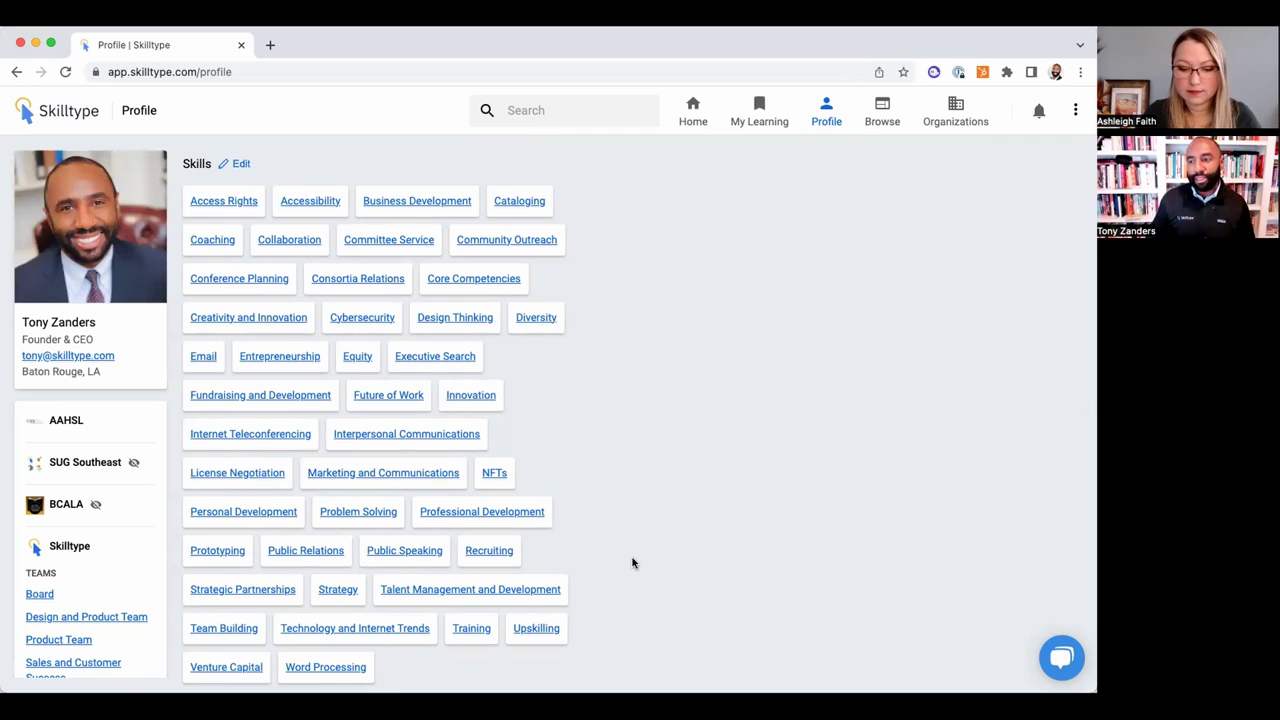
left_click(692, 110)
scroll(560, 365, "down", 2)
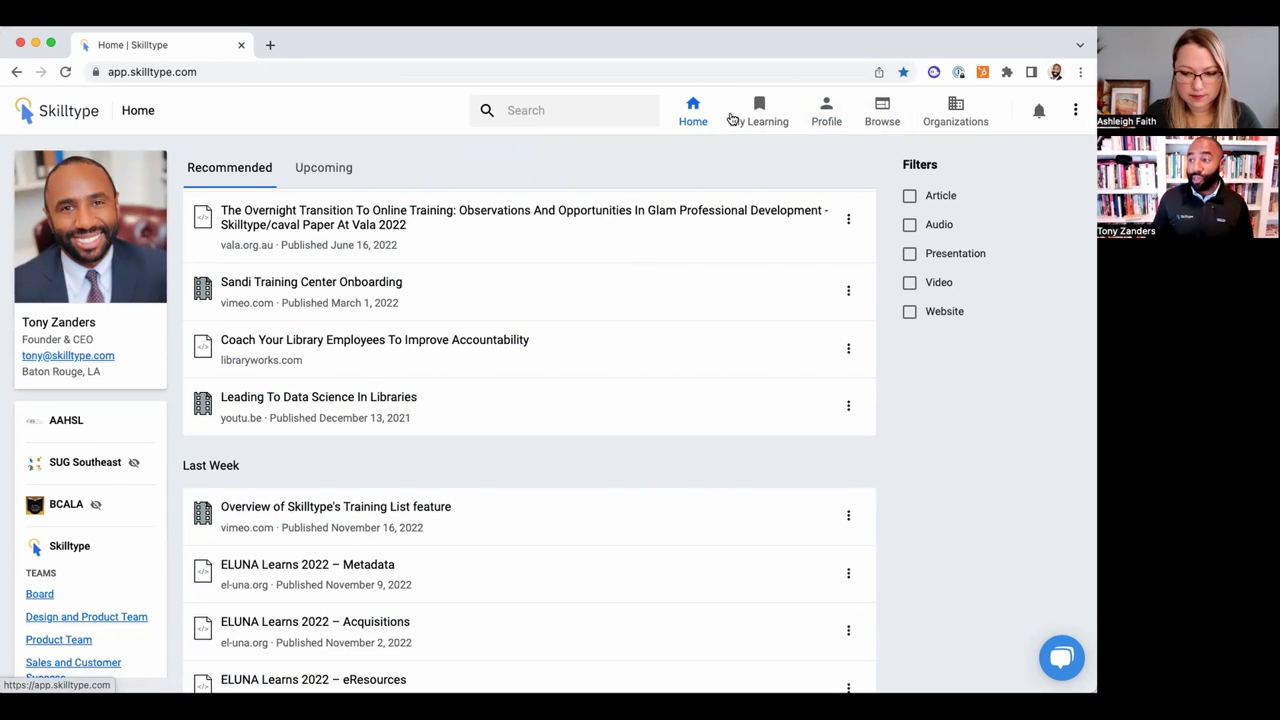
Search the site for "research" and open "The Library's Role In The Open Research Ecosystem" from the content results.
left_click(518, 112)
type("resarch ")
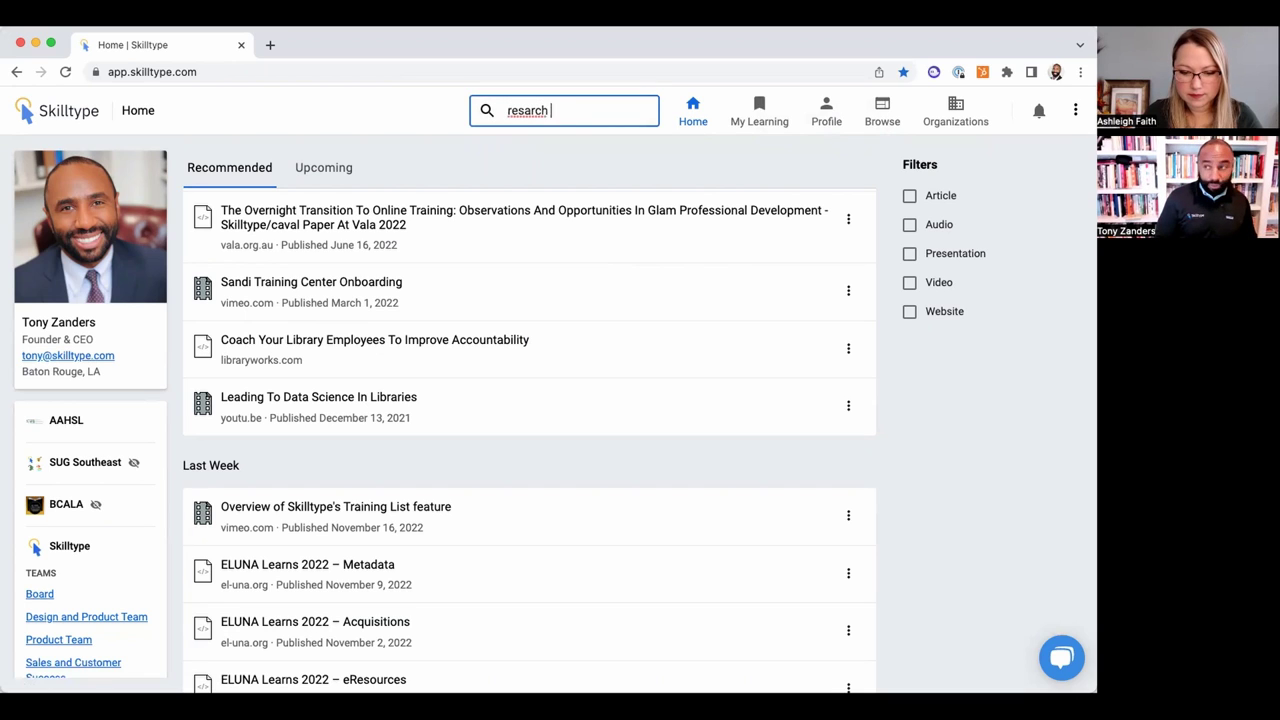
type("and")
key("BackSpace")
key("BackSpace")
key("BackSpace")
key("BackSpace")
key("BackSpace")
key("BackSpace")
key("BackSpace")
key("BackSpace")
type("earch")
key("Return")
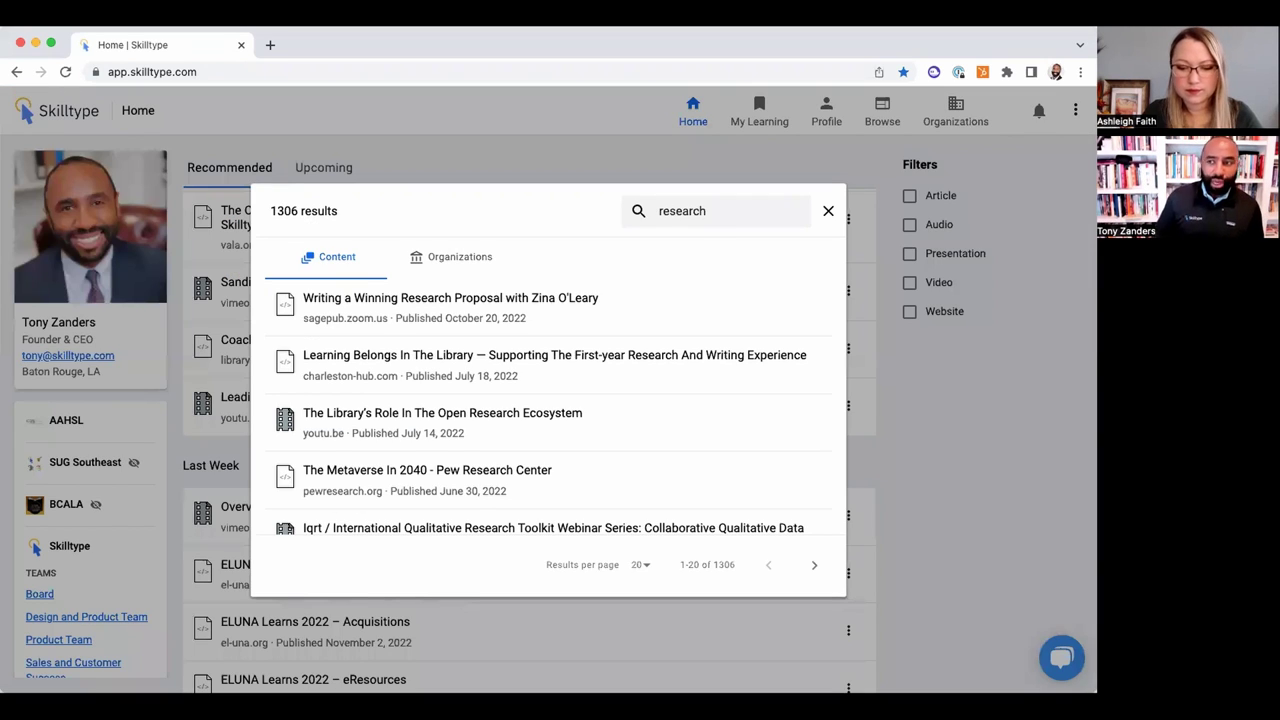
left_click(356, 417)
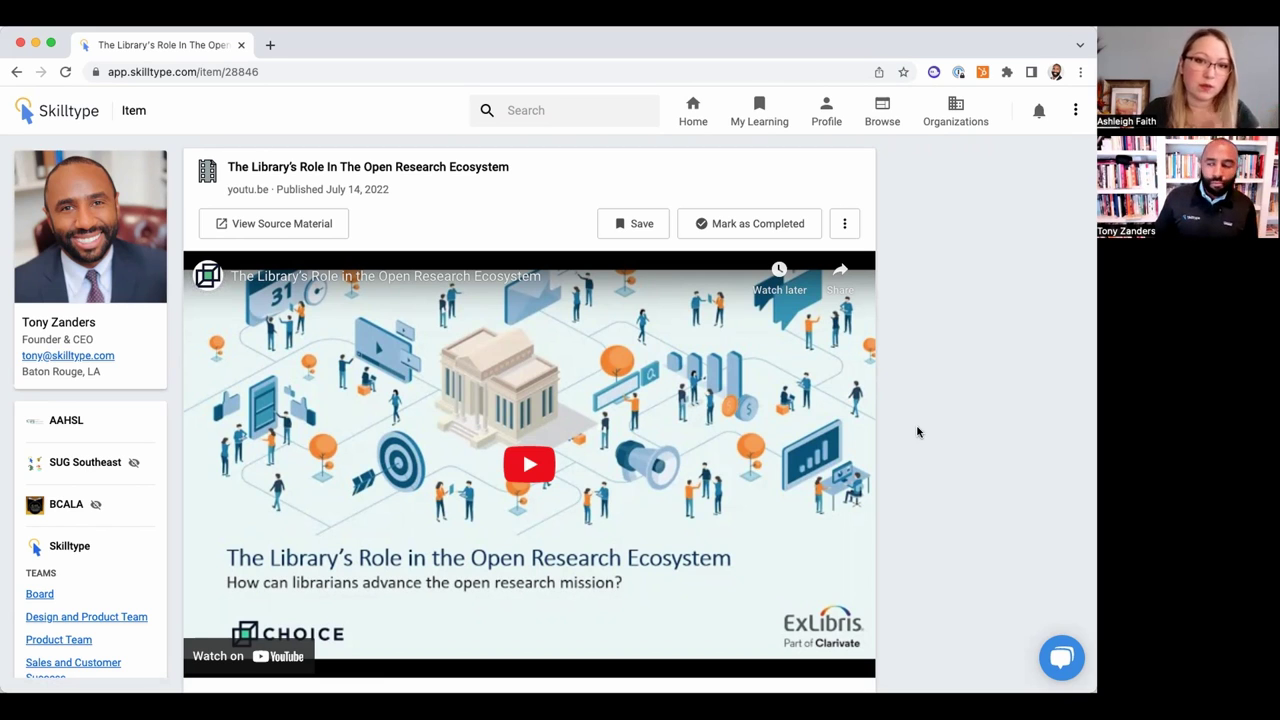
left_click(585, 111)
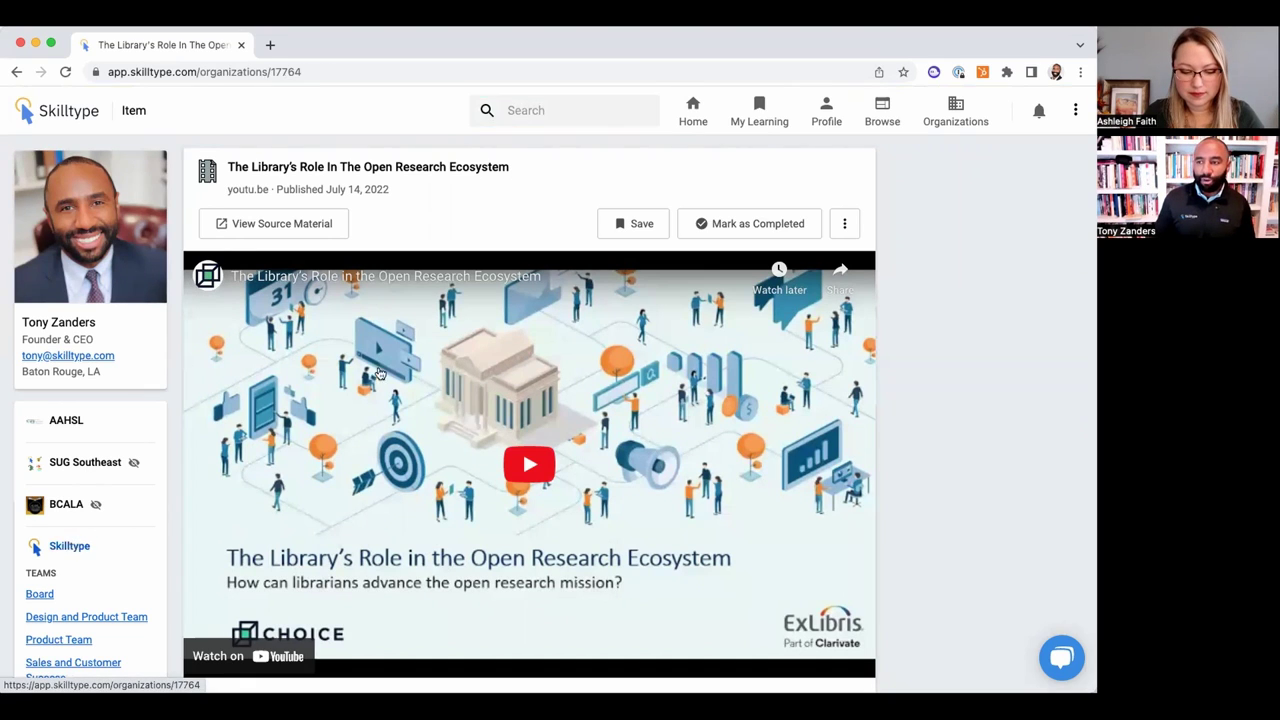
Open the Skilltype organization's teams and view the Engineering team's overview.
left_click(40, 556)
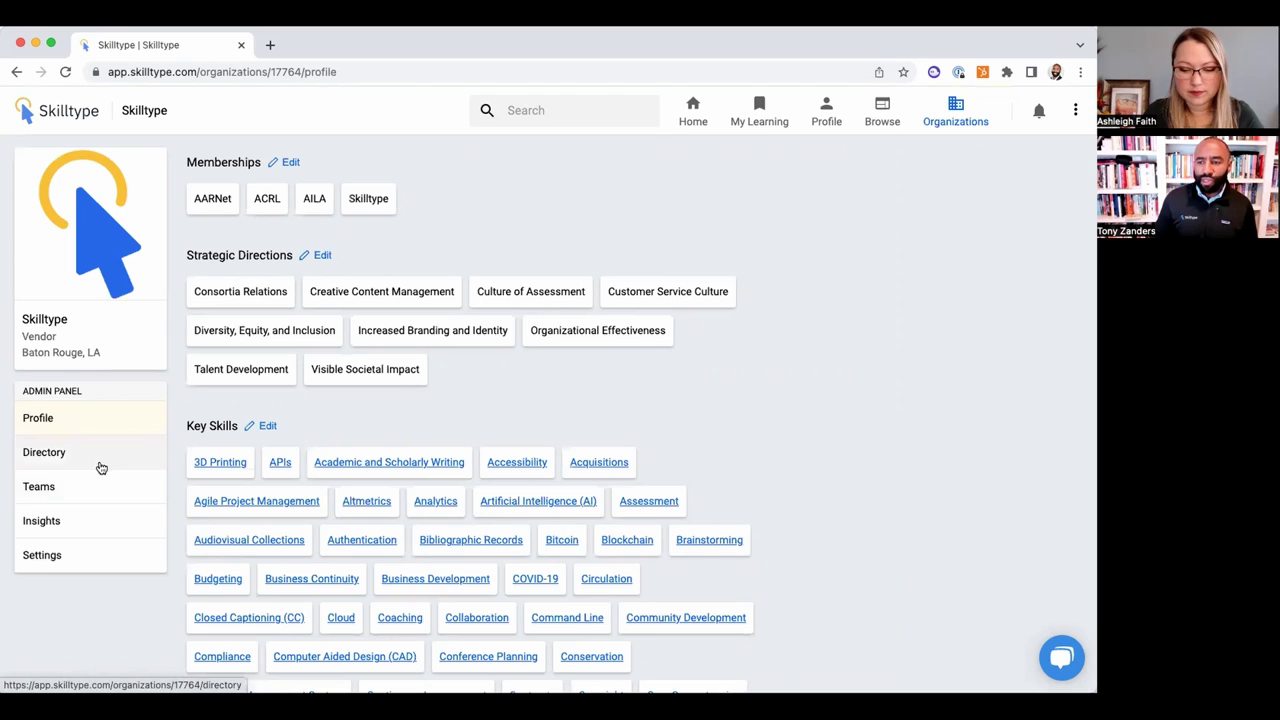
left_click(110, 494)
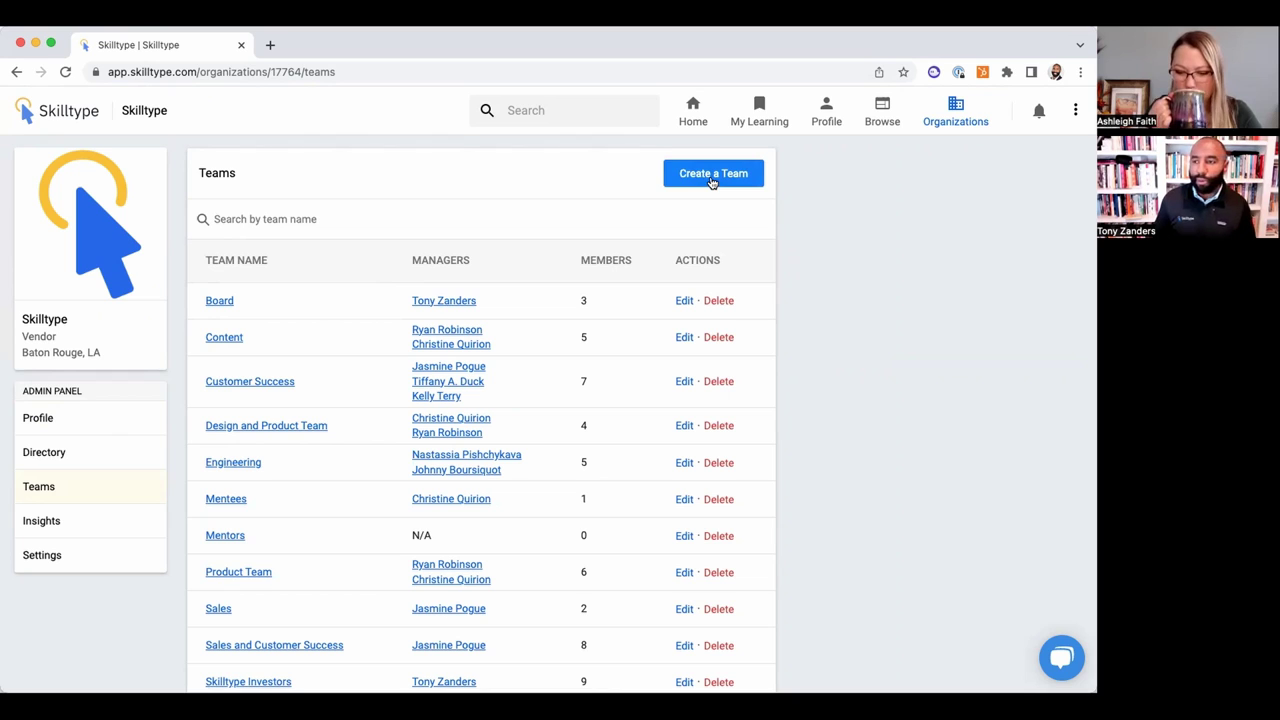
left_click(232, 461)
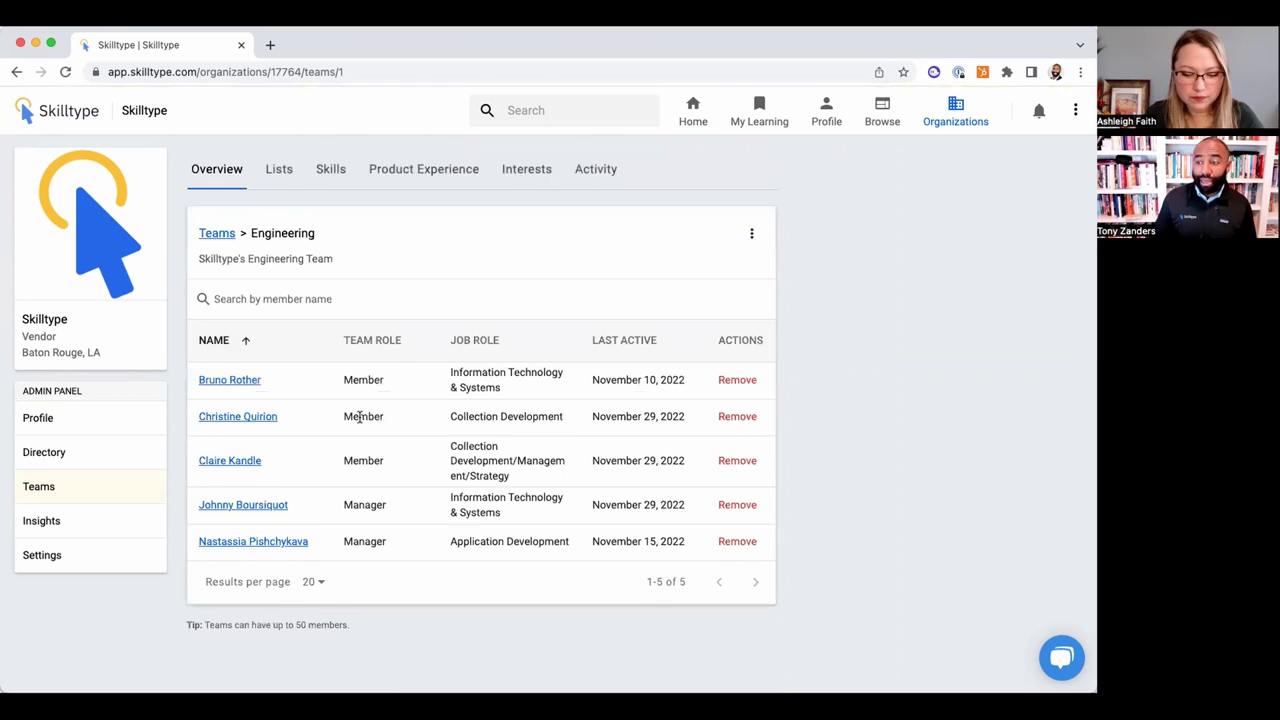
View the skills and priorities on an Engineering team member's profile and return to the team overview.
left_click(229, 416)
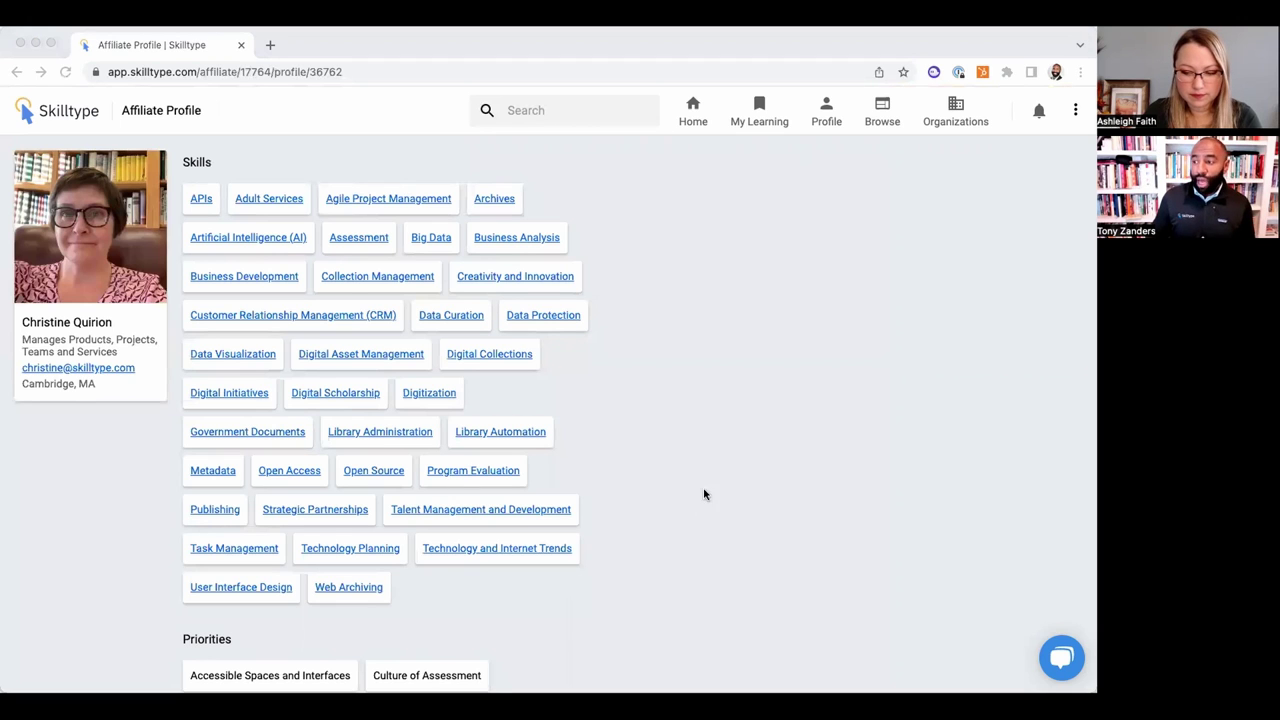
scroll(634, 369, "down", 3)
scroll(634, 369, "up", 3)
left_click(37, 48)
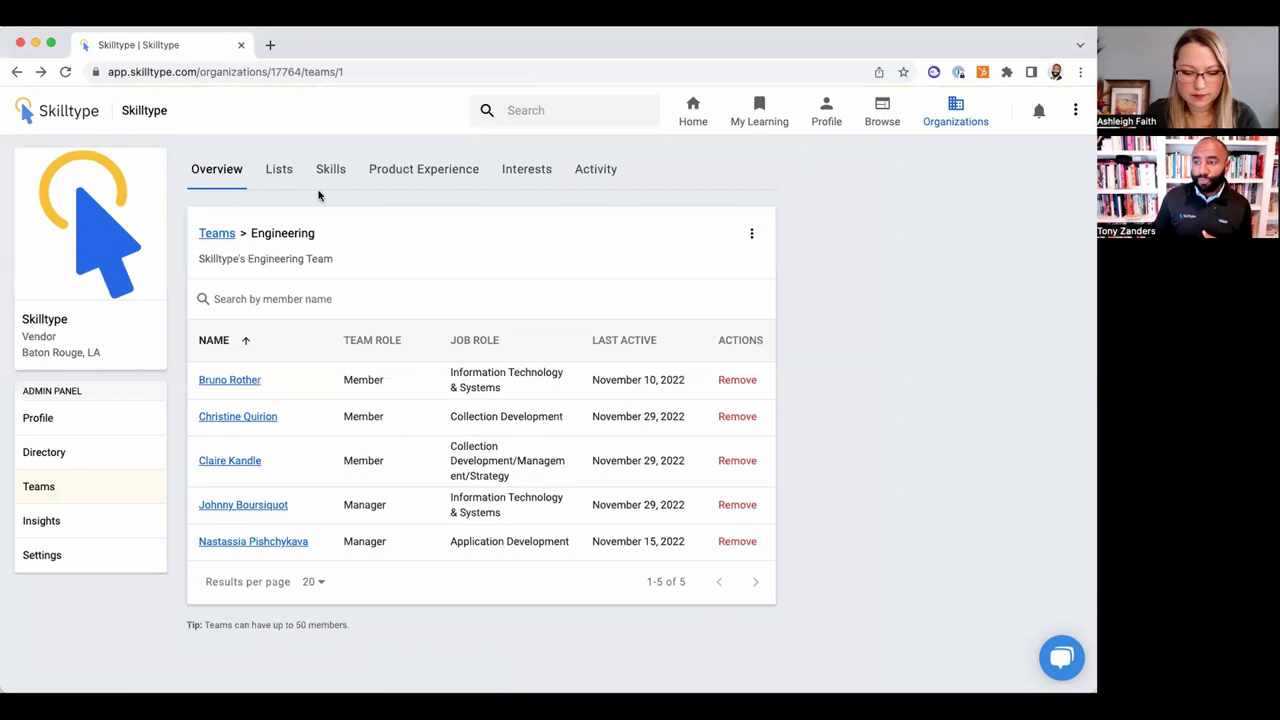
View the Engineering team's training lists and the personal lists in My Learning.
left_click(277, 172)
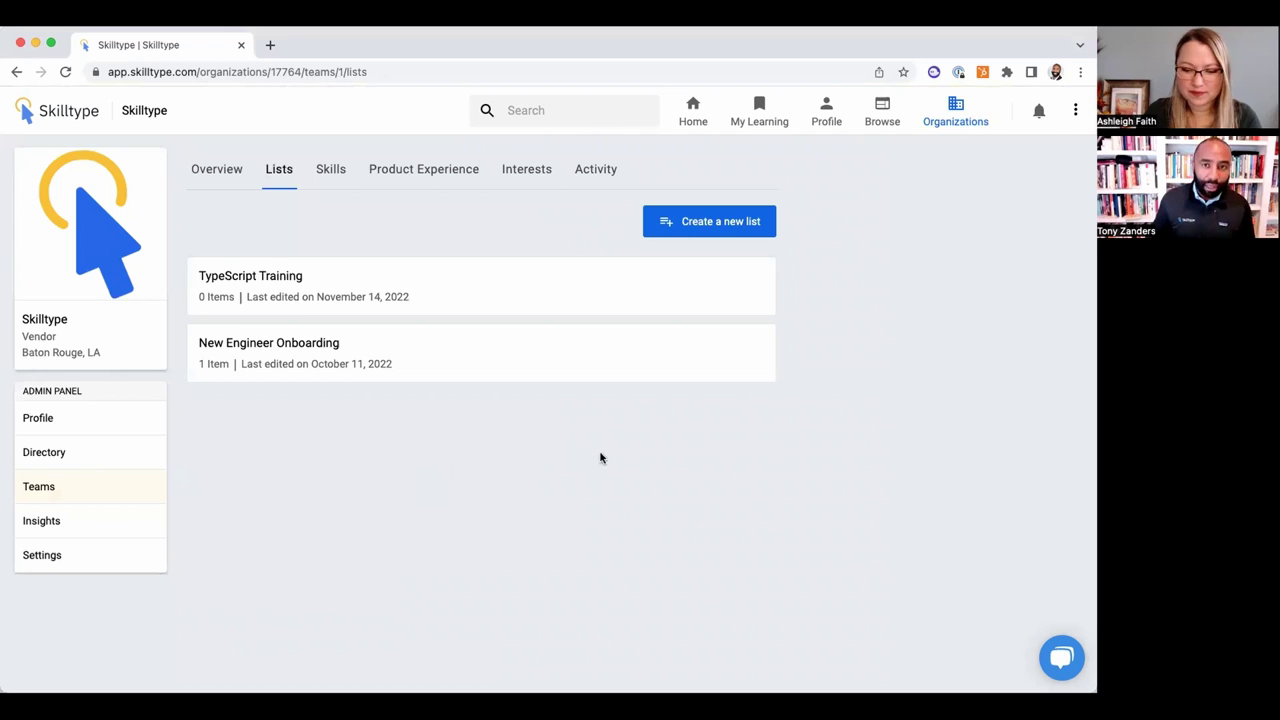
left_click(763, 109)
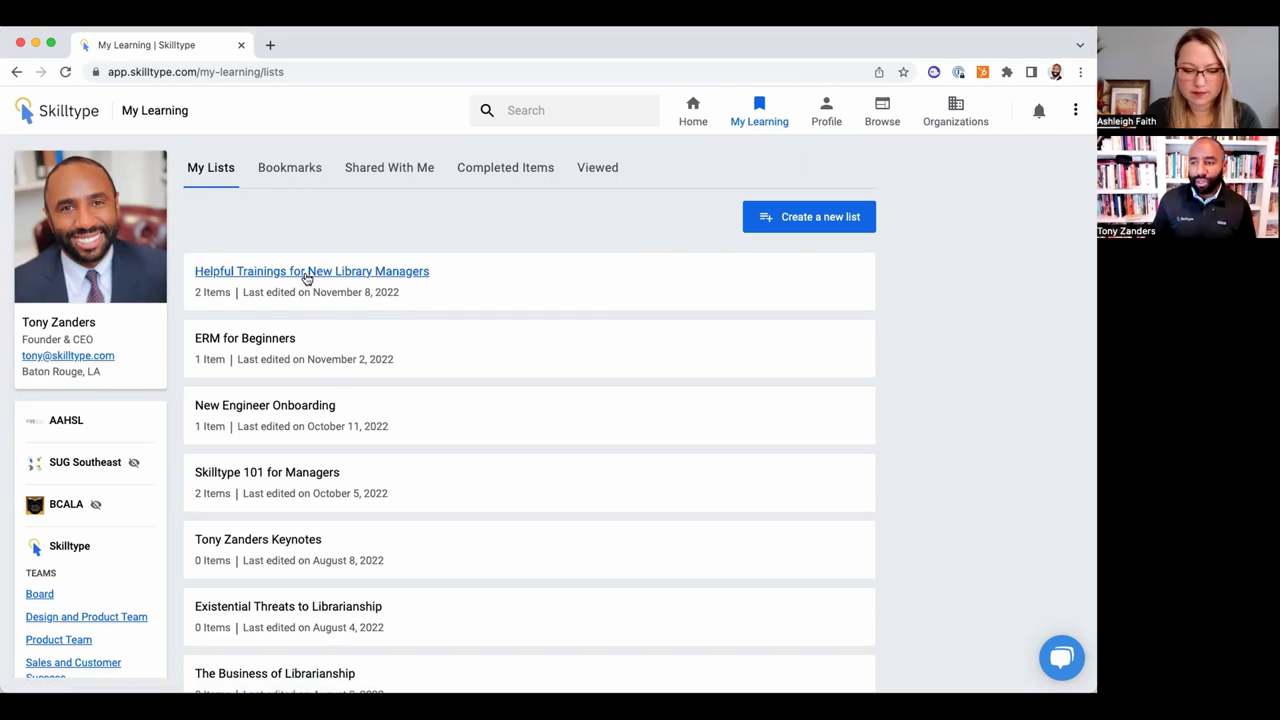
Open "Leading To Data Science In Libraries" from the home page and view its extra options and available save lists.
left_click(830, 106)
left_click(690, 110)
left_click(297, 511)
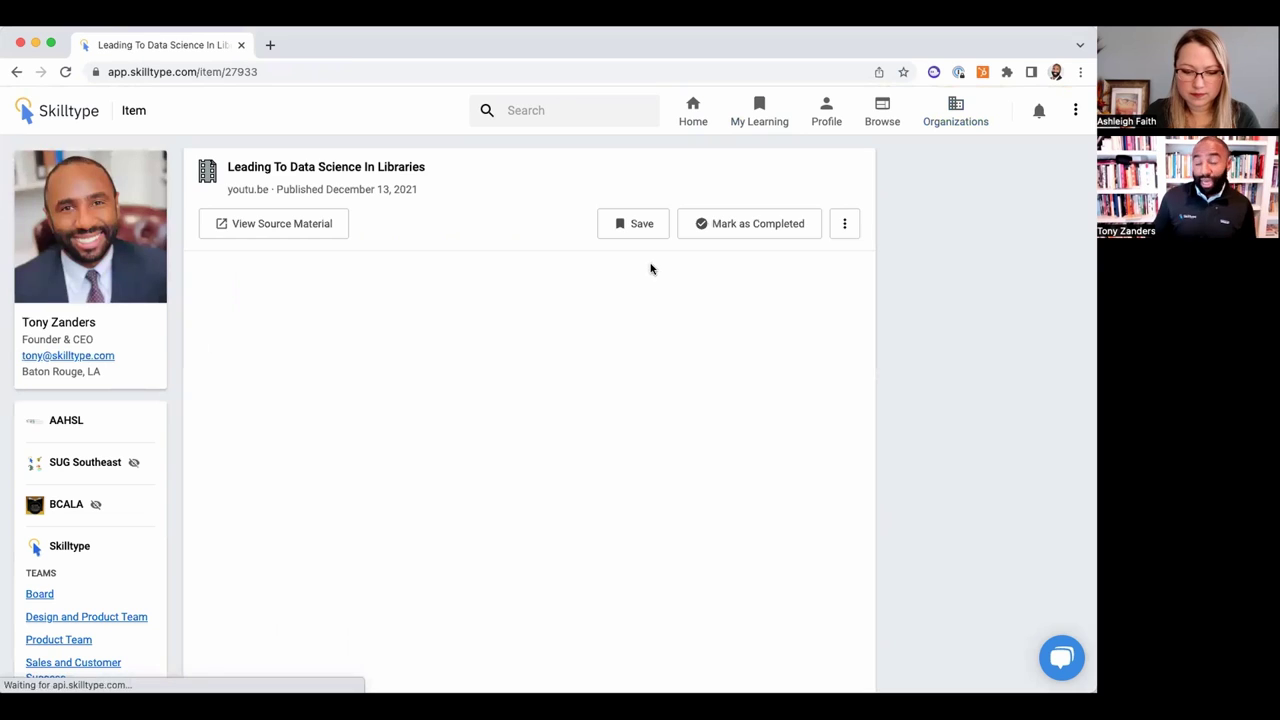
left_click(845, 226)
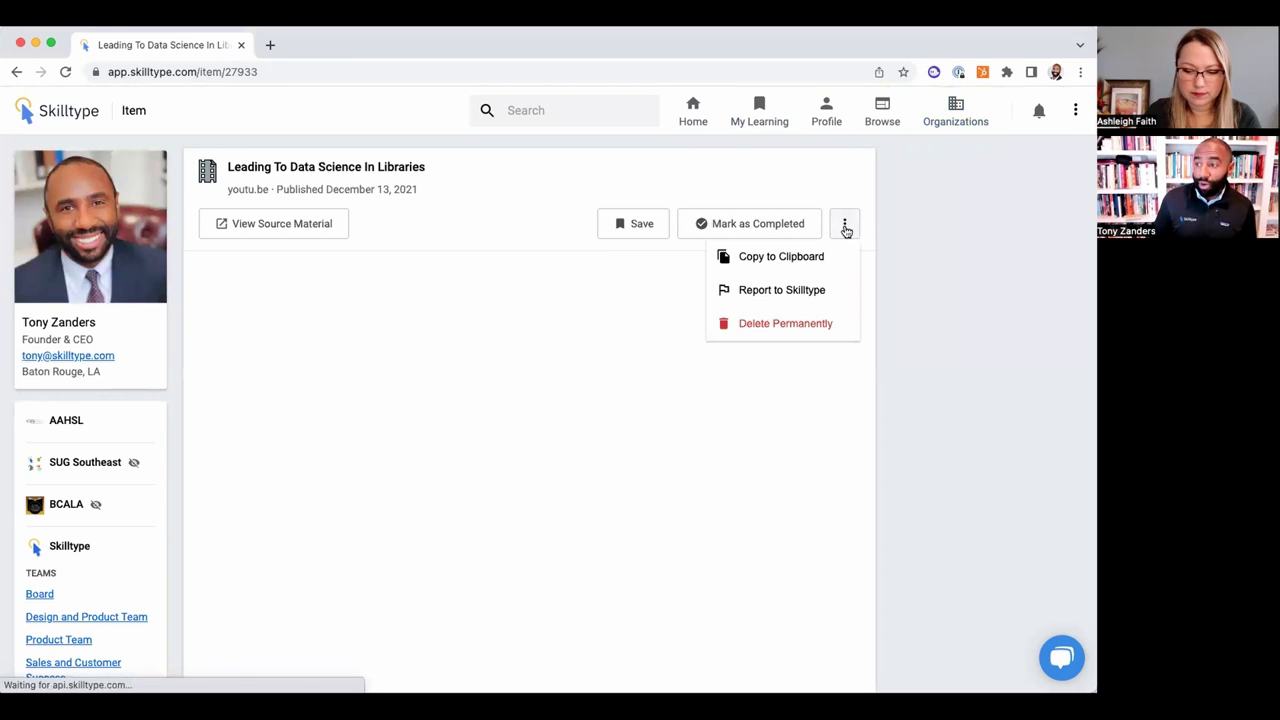
left_click(613, 226)
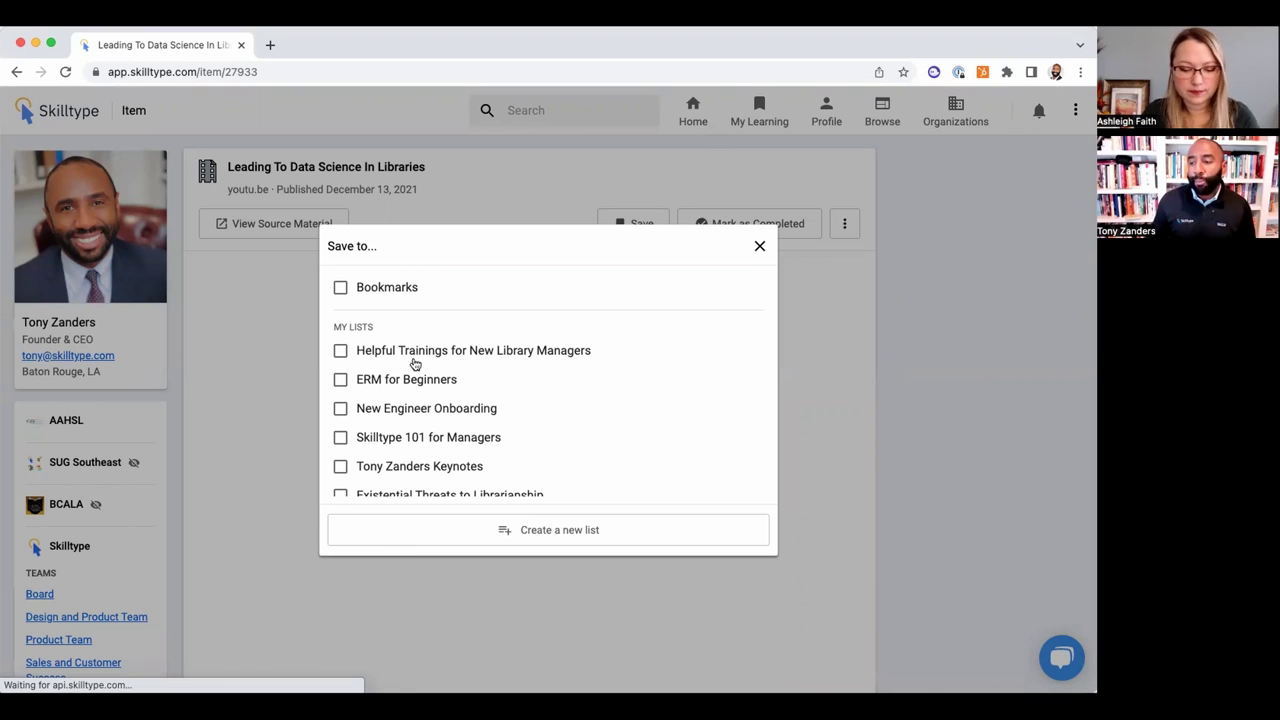
Close the save dialog without choosing a list and browse the training items under the Accessibility skill.
left_click(759, 246)
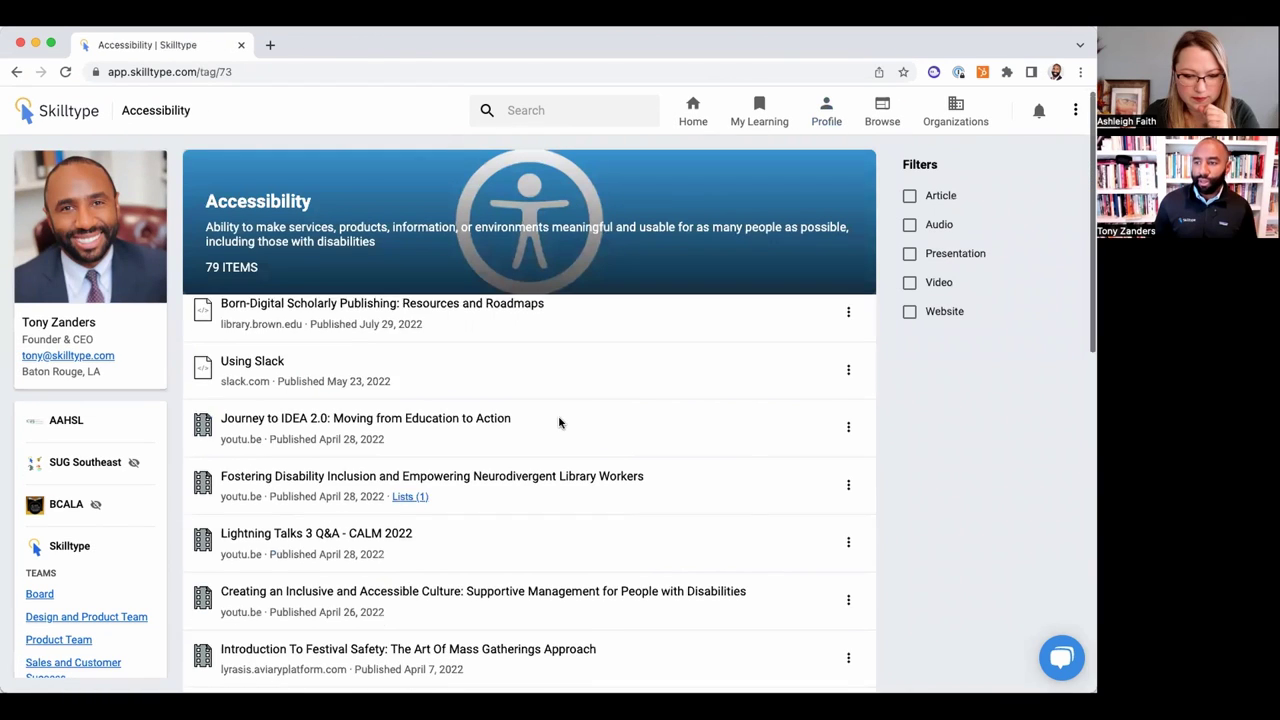
scroll(560, 422, "down", 3)
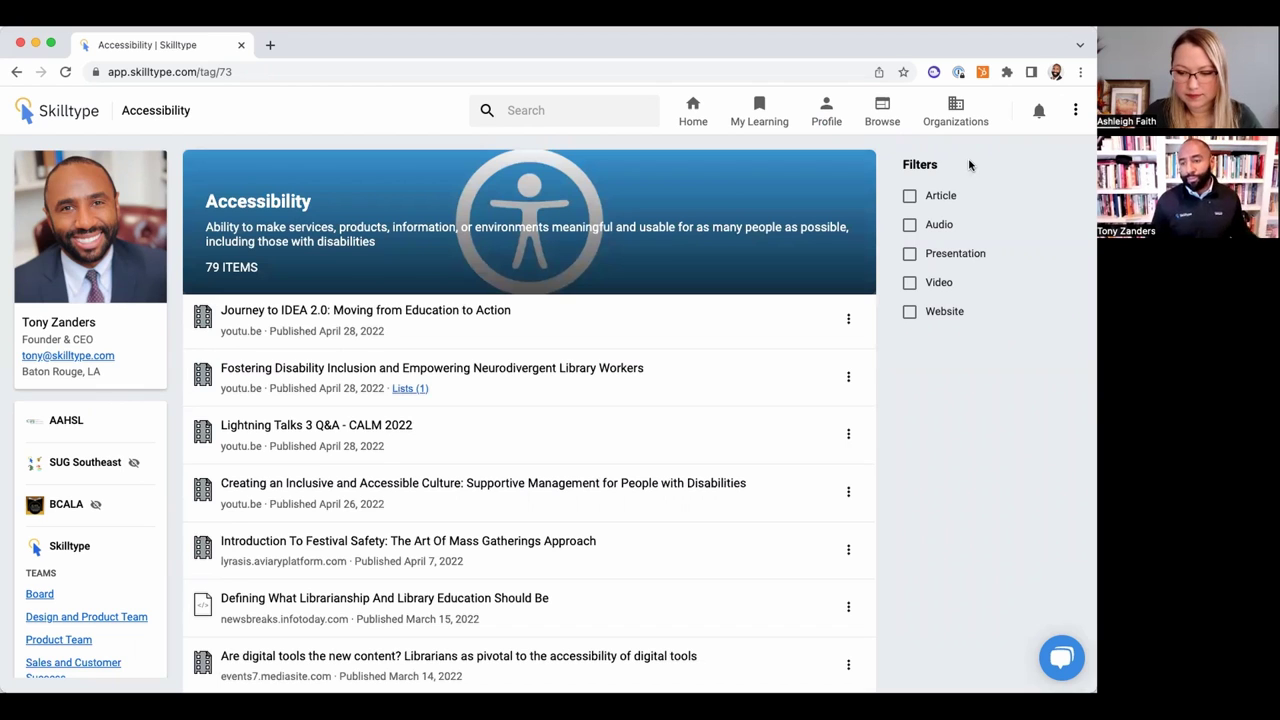
Search the site for "ithaka" and open "Higher Ed Consolidation And Equity - Ithaka S+r Blog Post" from the content results.
left_click(490, 112)
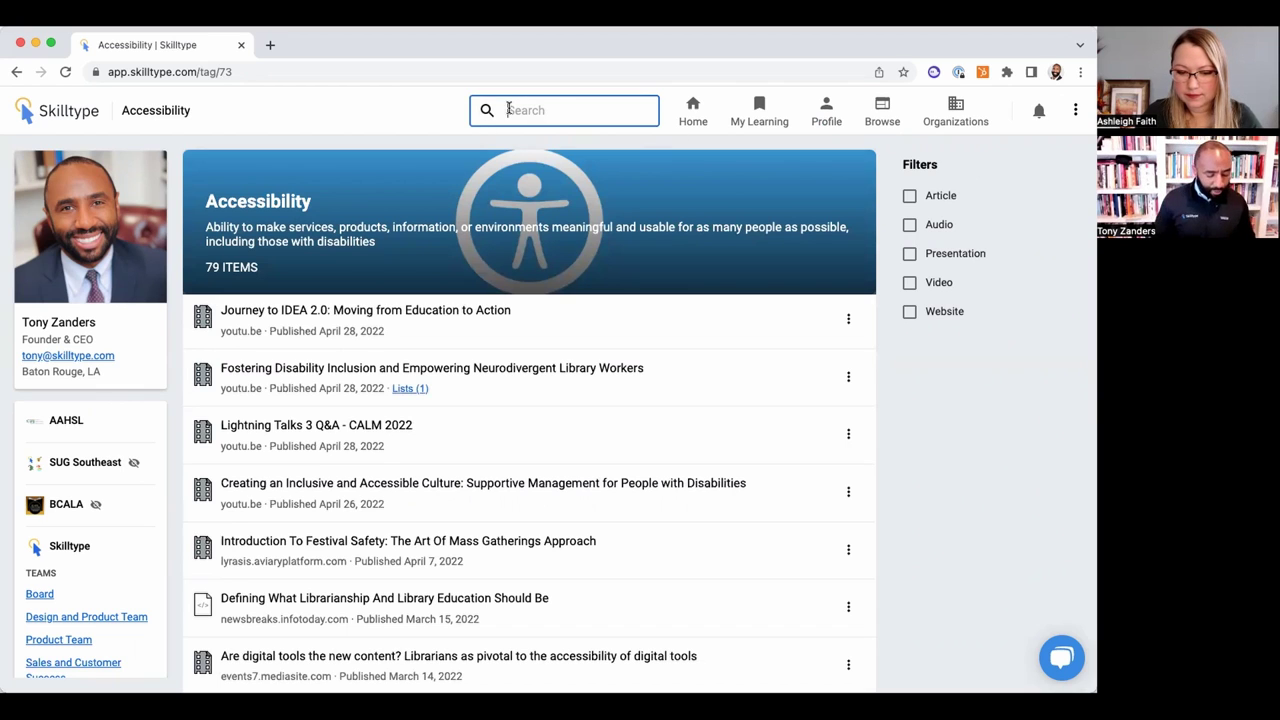
type("ithaka")
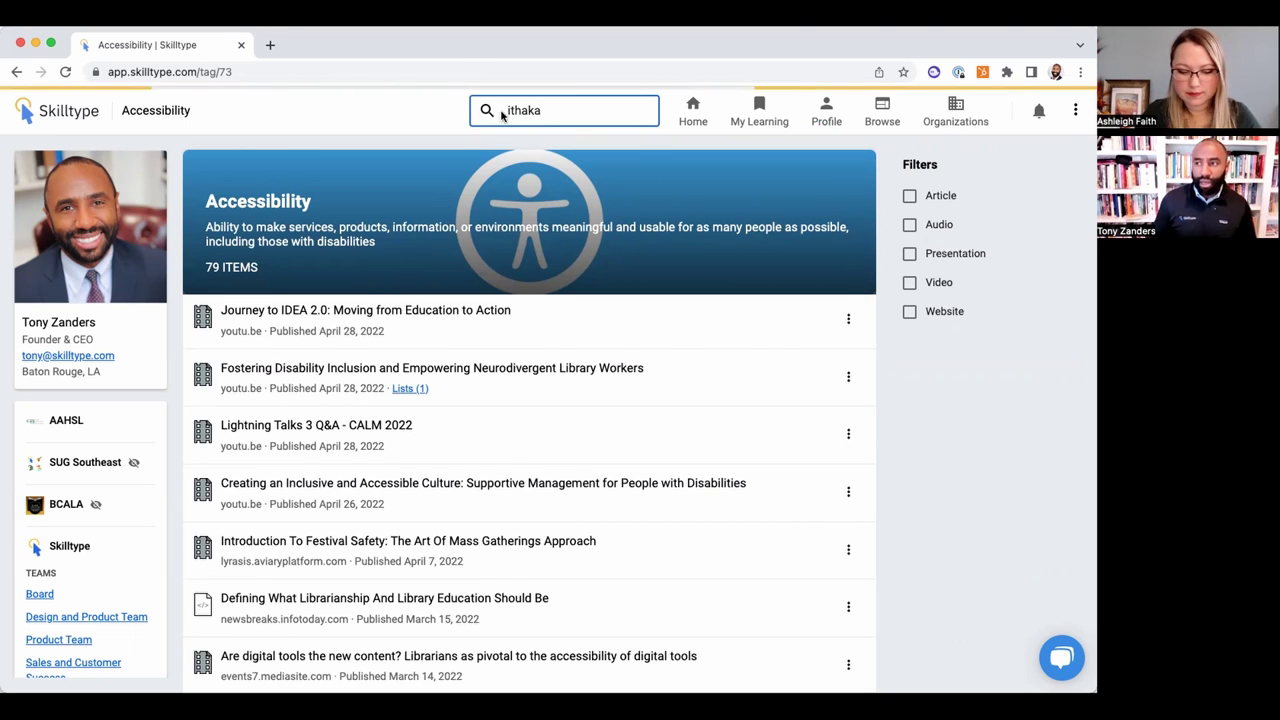
key("Return")
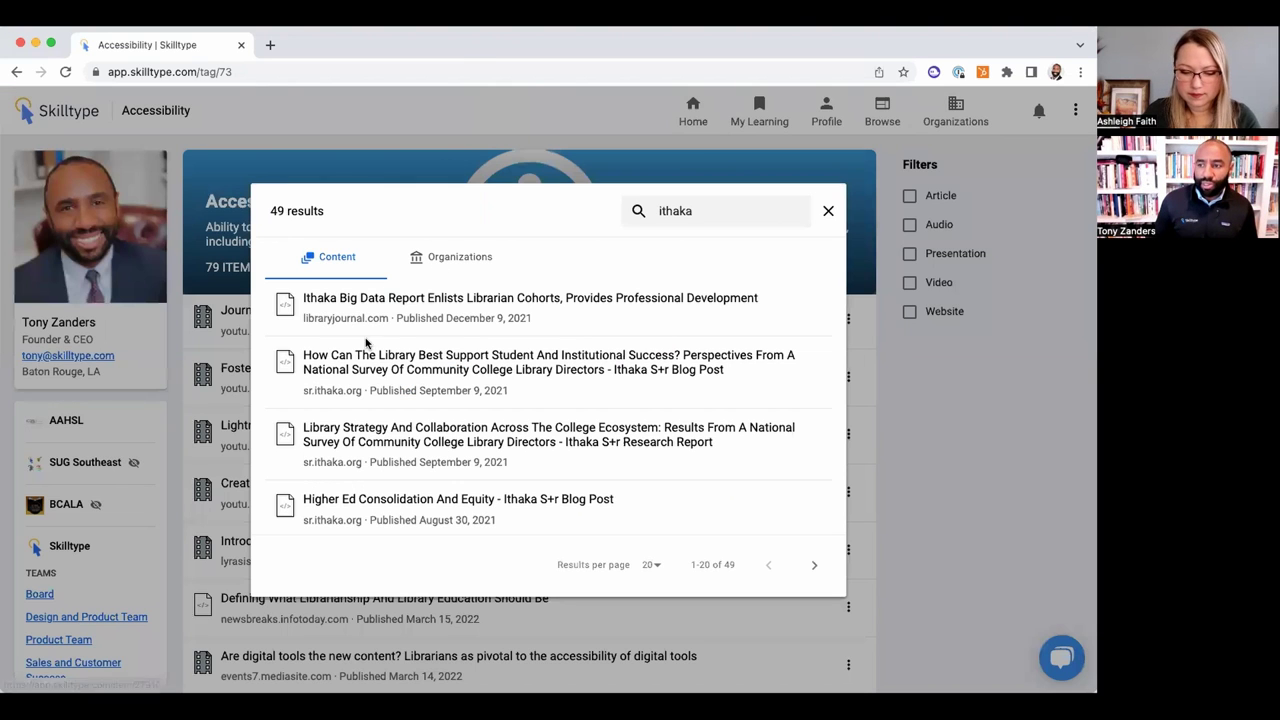
scroll(358, 386, "down", 1)
left_click(340, 464)
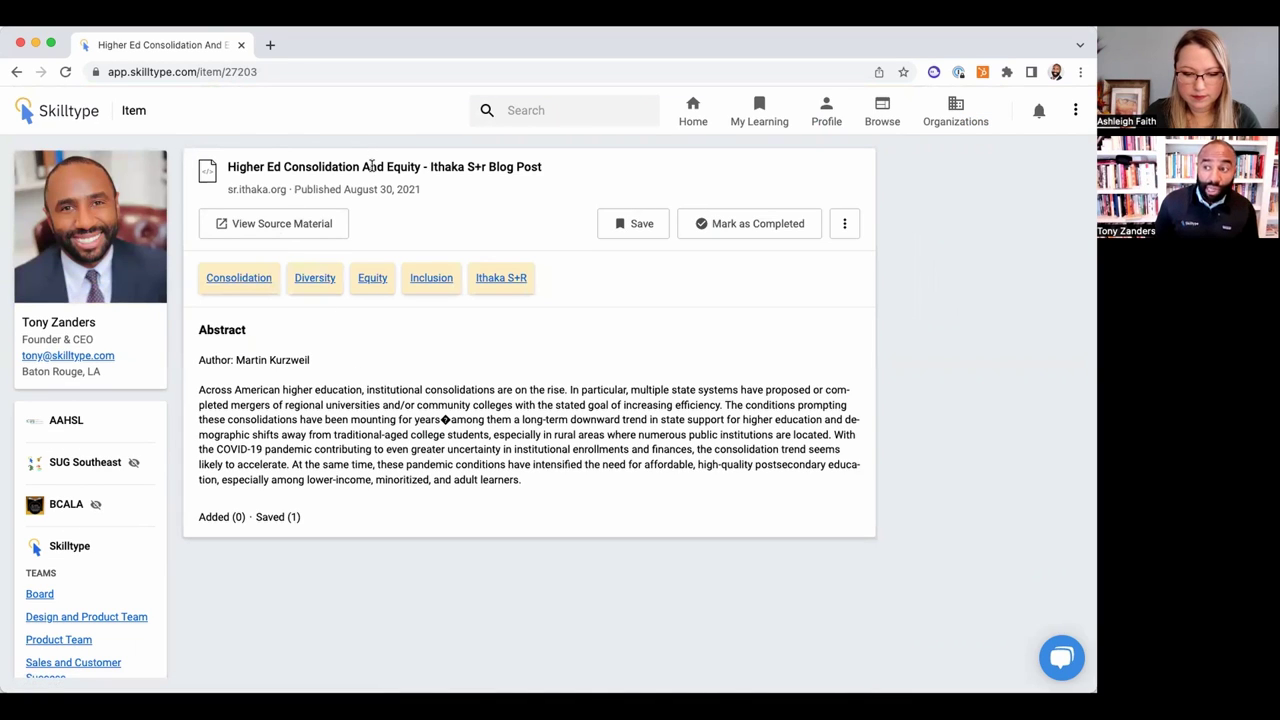
Browse the items under the Ithaka S+R tag and open the "Supporting Big Data Research" blog post.
left_click(507, 279)
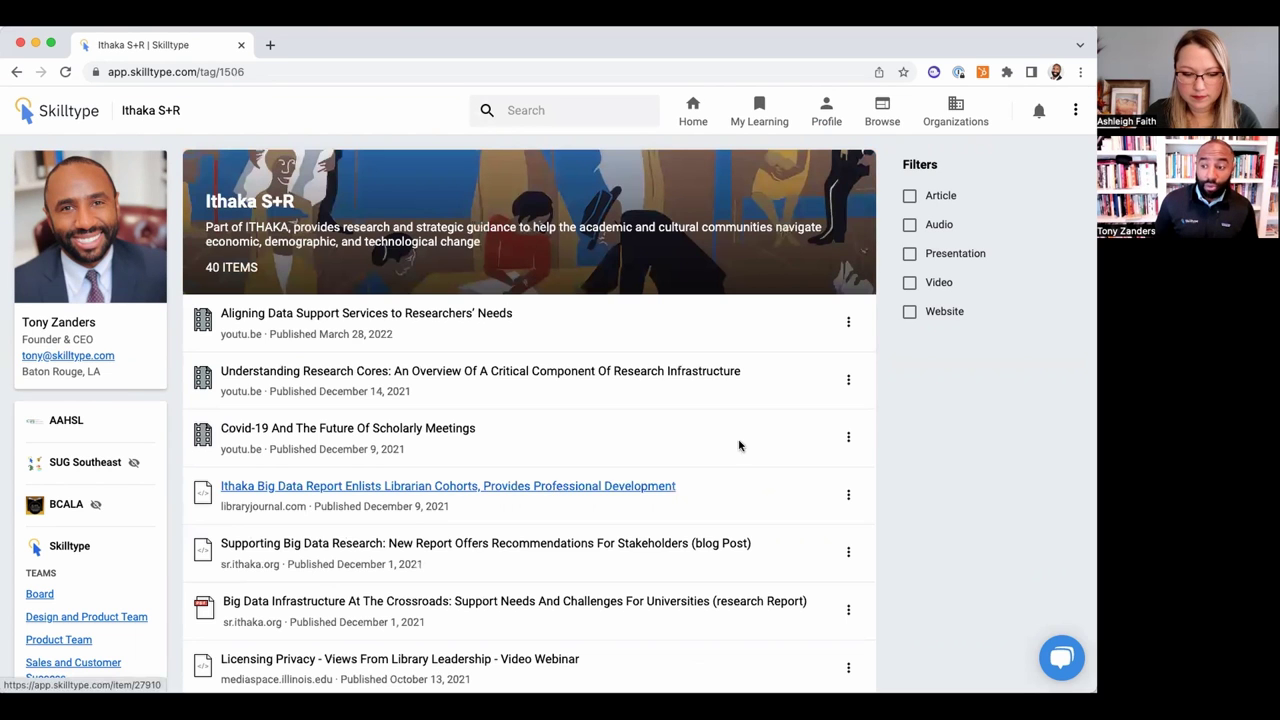
scroll(669, 506, "down", 2)
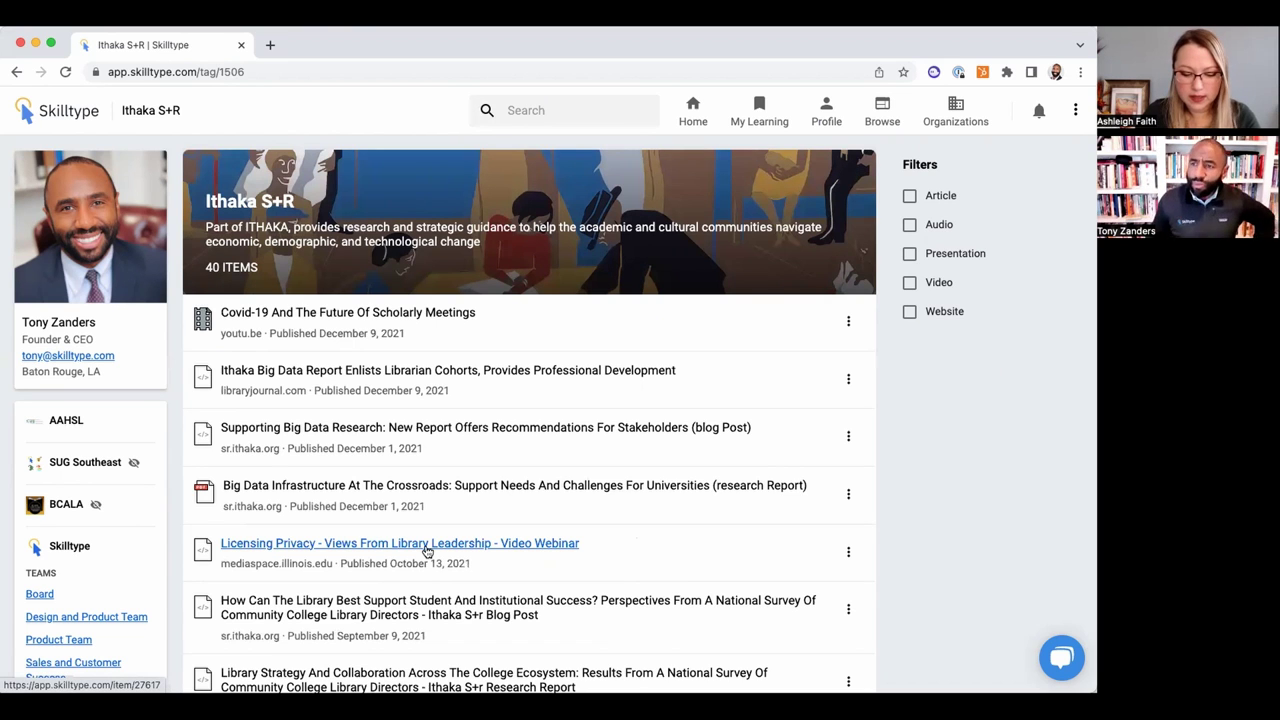
scroll(425, 550, "up", 2)
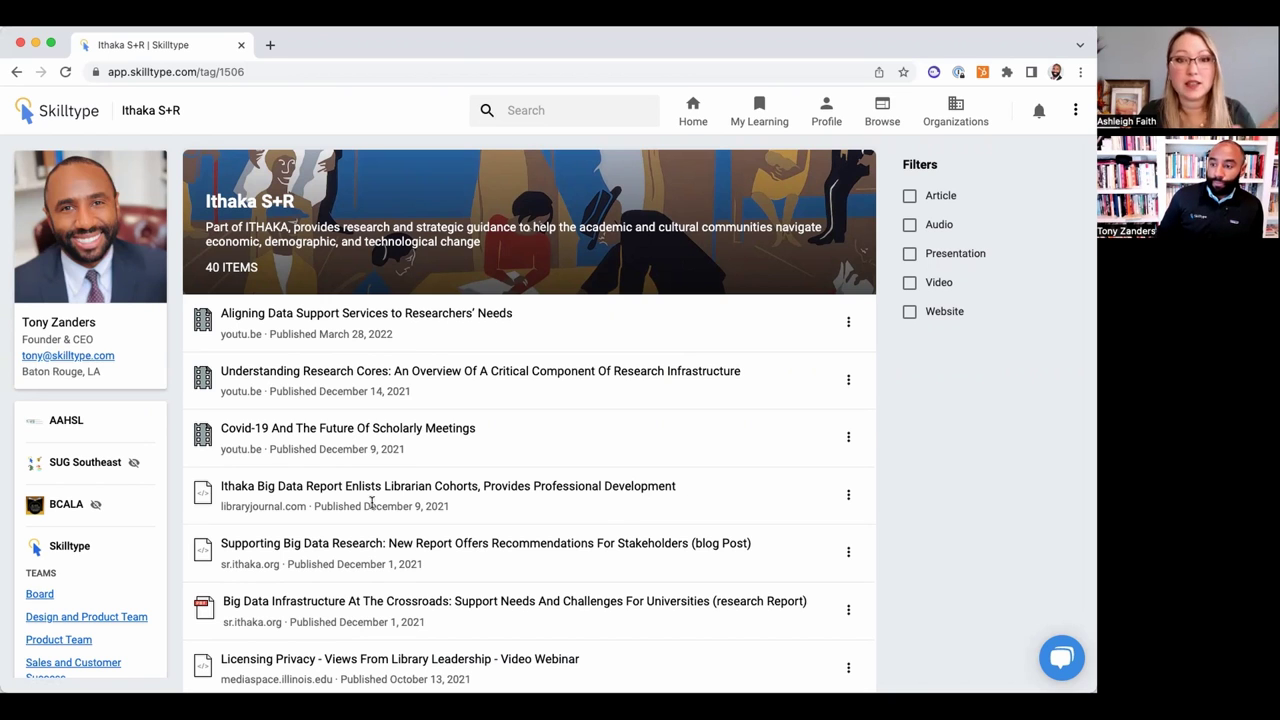
left_click(280, 543)
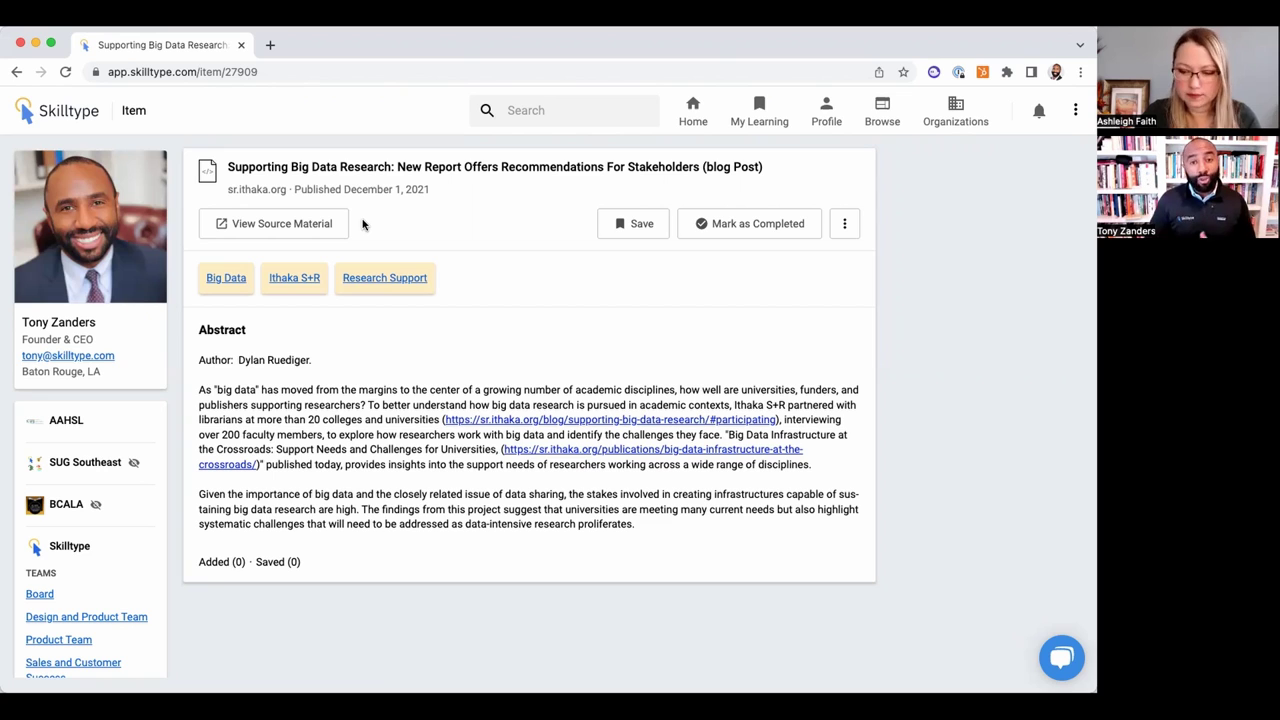
Search organizations for "lean library" and view the Lean Library profile's strategic directions, key skills and key products.
left_click(531, 110)
type("lean library")
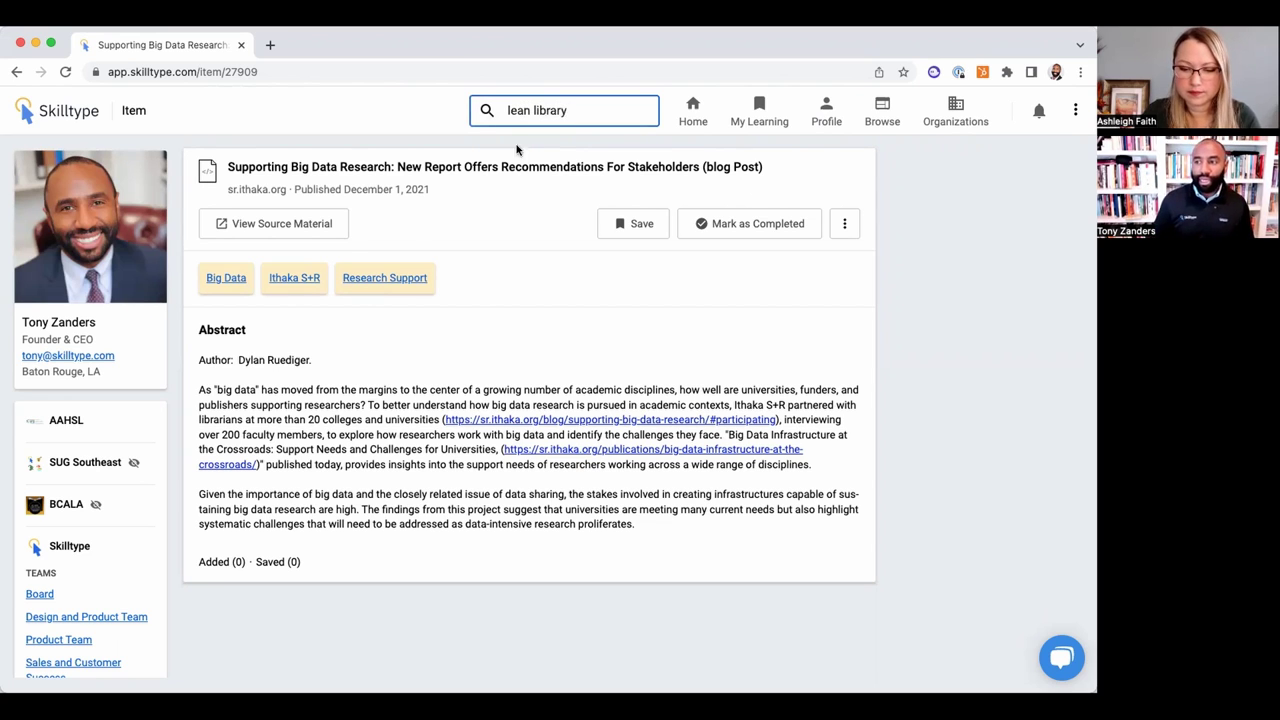
key("Return")
left_click(462, 254)
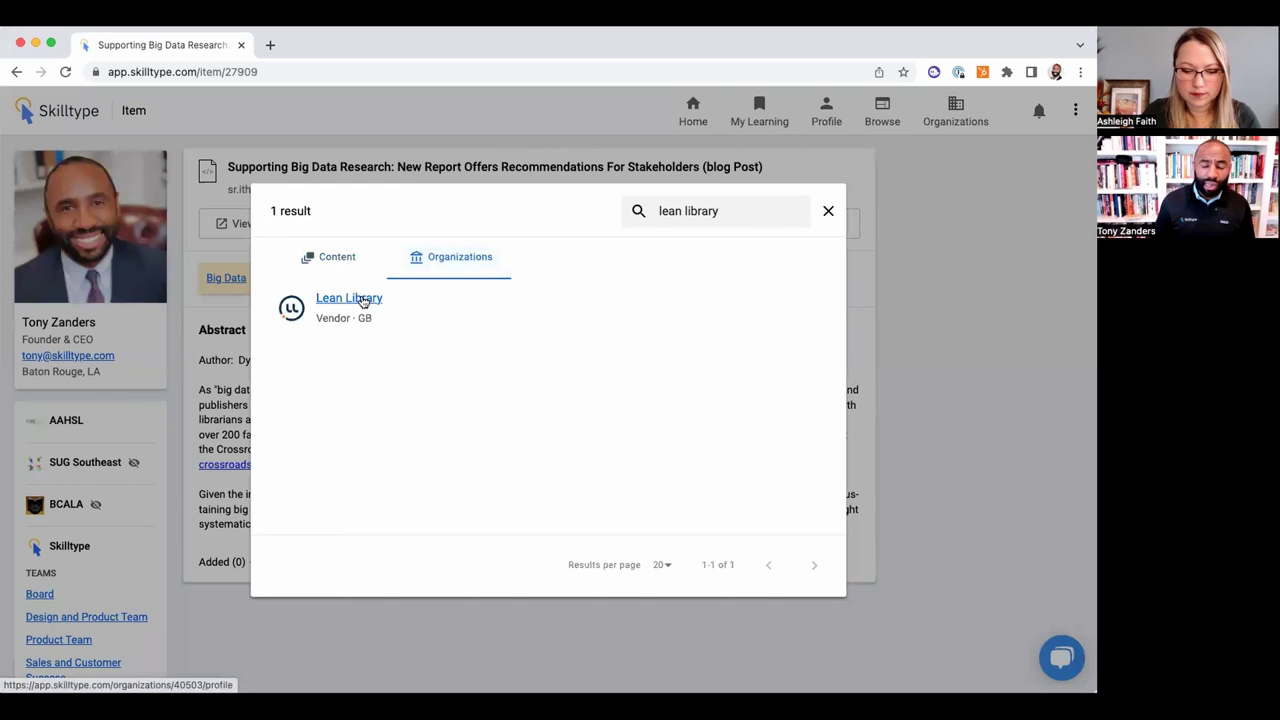
left_click(363, 302)
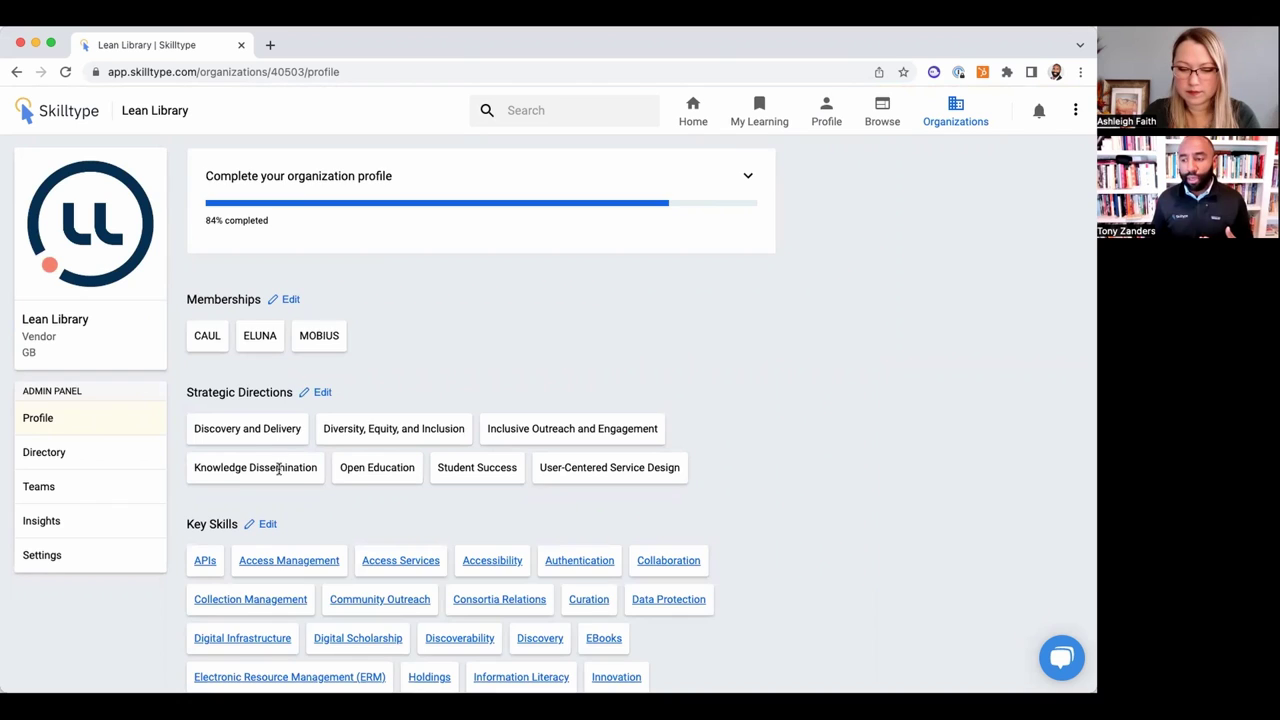
scroll(300, 465, "down", 5)
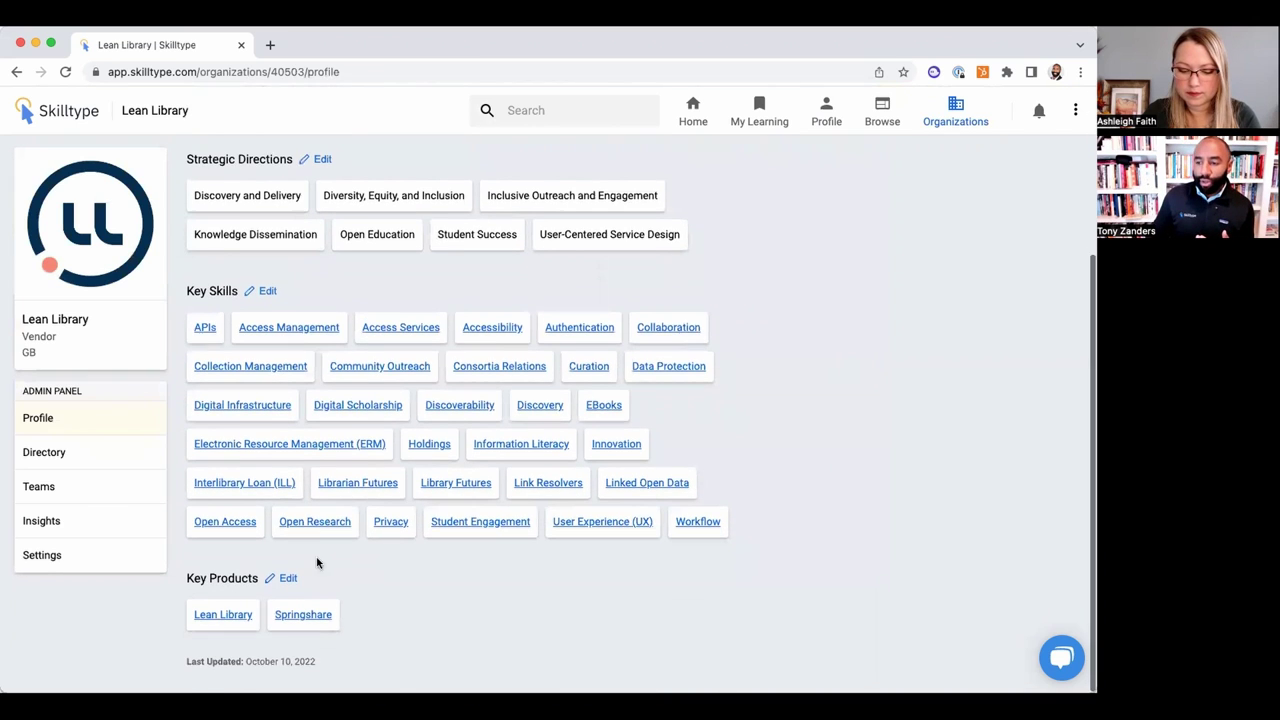
Open the Lean Library key product and browse its training items.
left_click(212, 618)
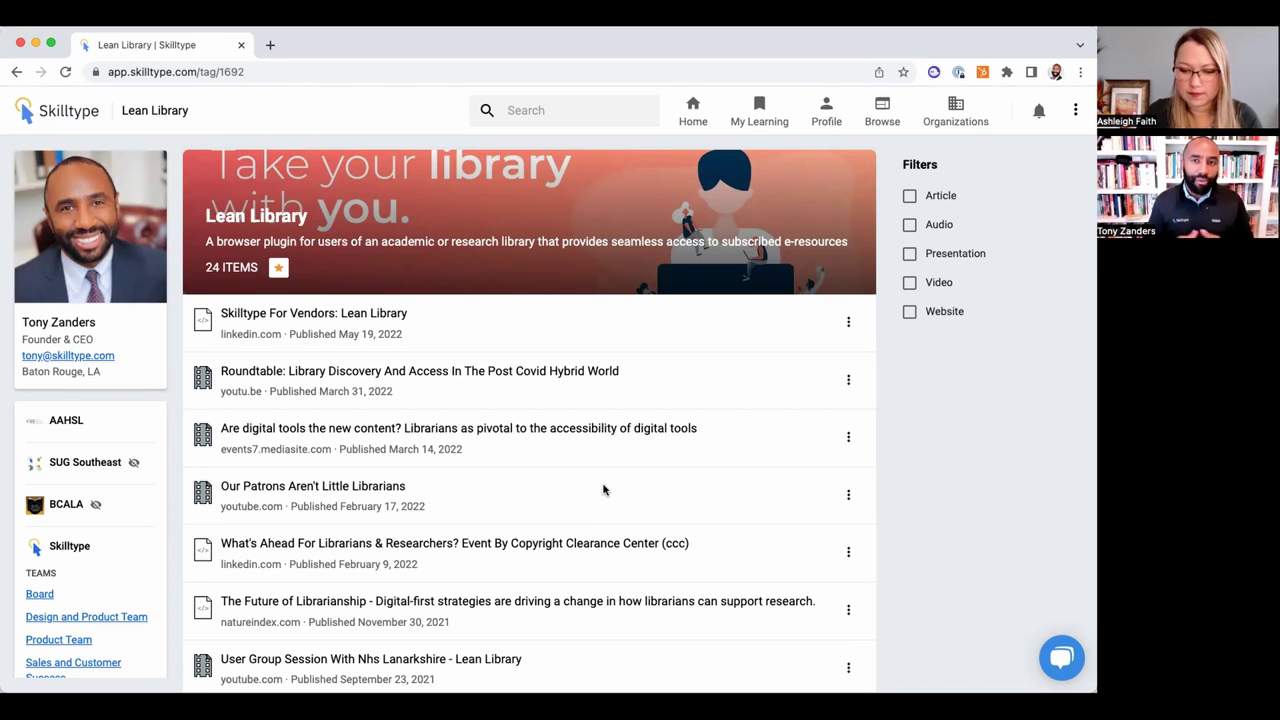
scroll(603, 489, "down", 1)
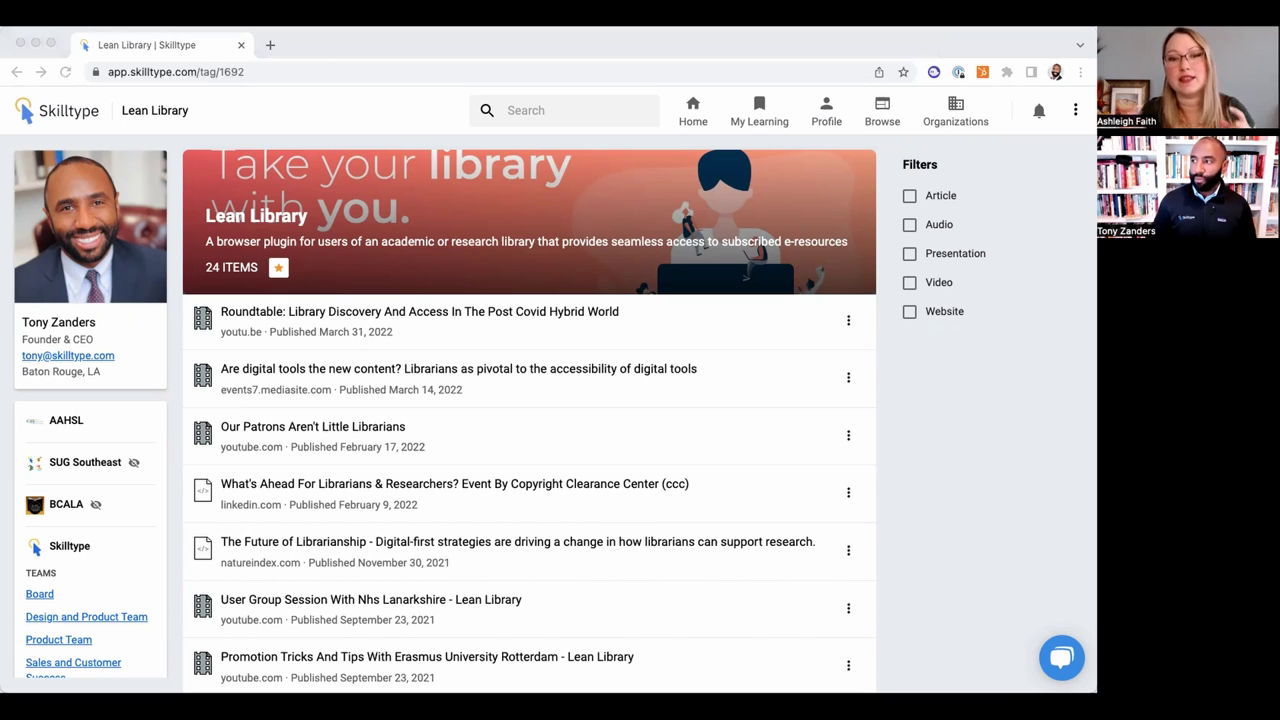
left_click(606, 52)
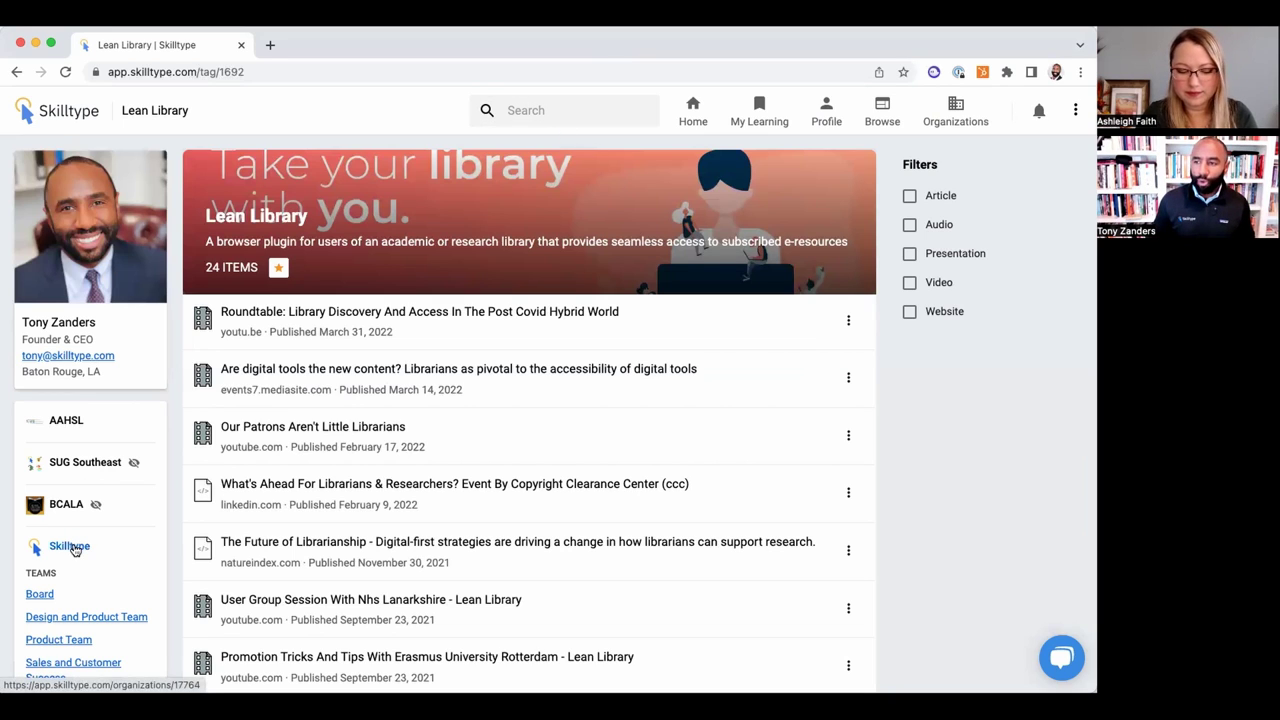
Search organizations for "tulane", open Tulane University and view its Talent Audit insights.
left_click(551, 108)
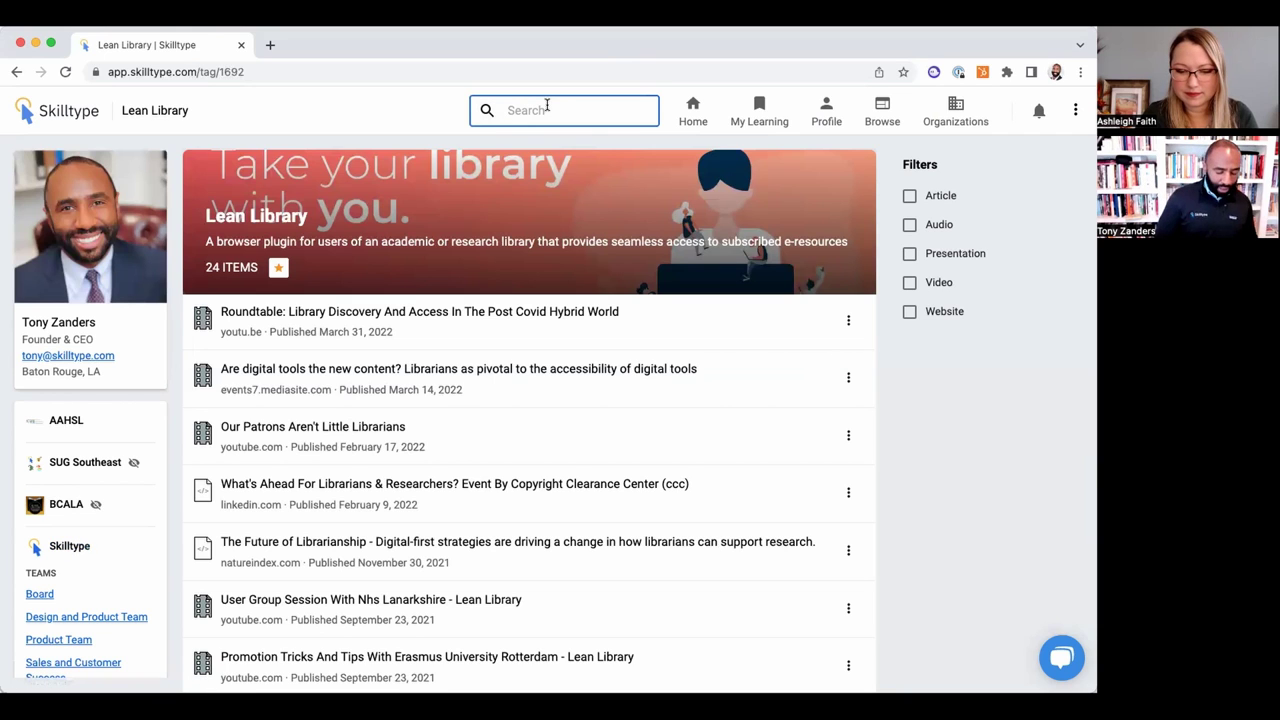
type("tulane")
key("Return")
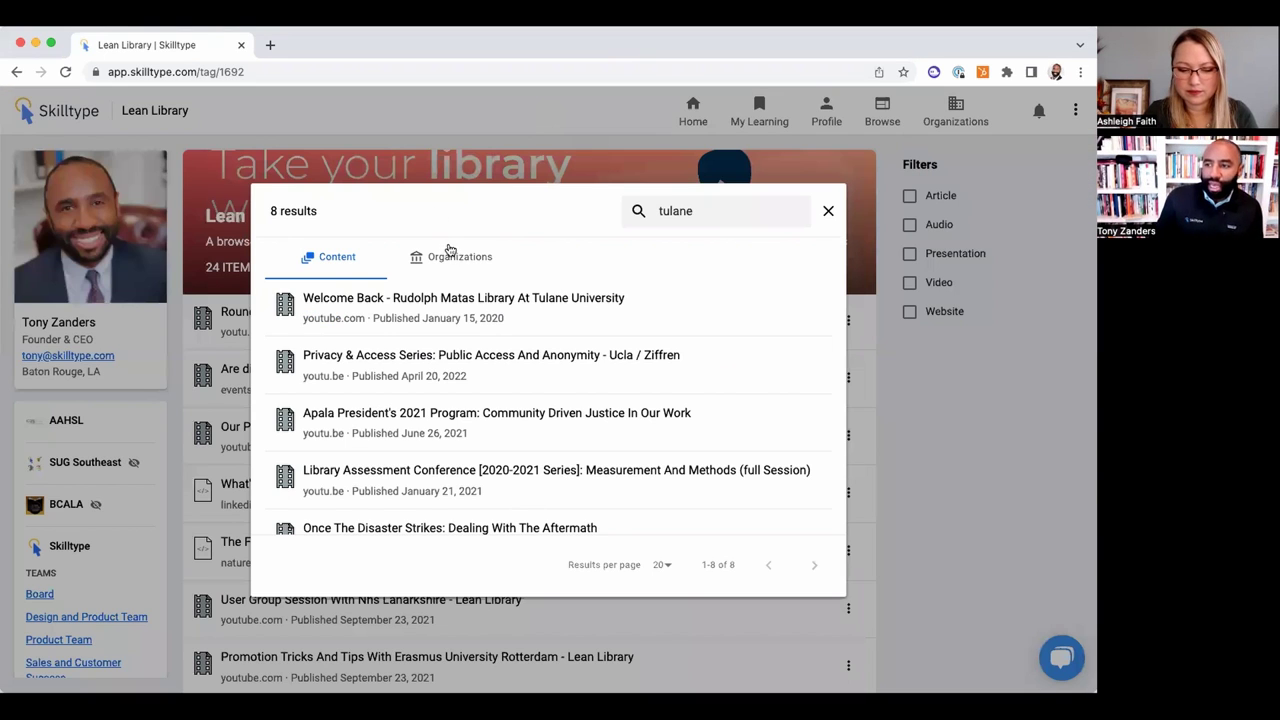
left_click(449, 257)
left_click(362, 297)
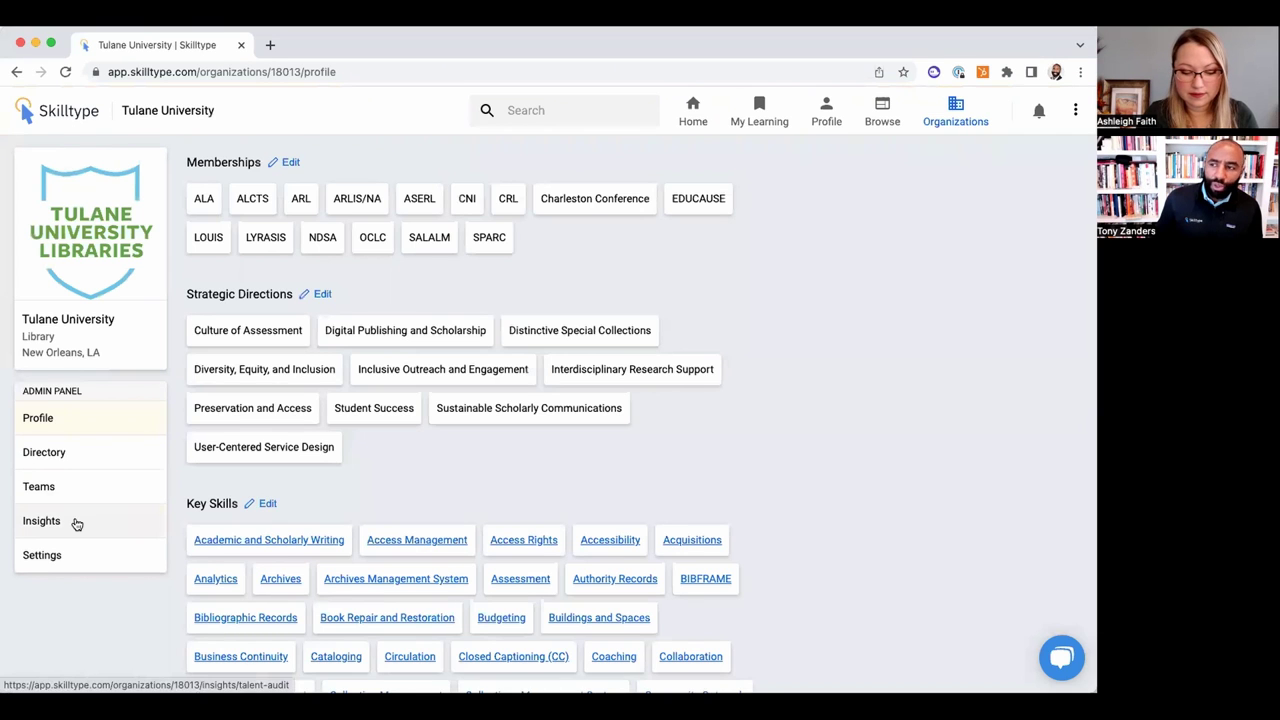
left_click(77, 521)
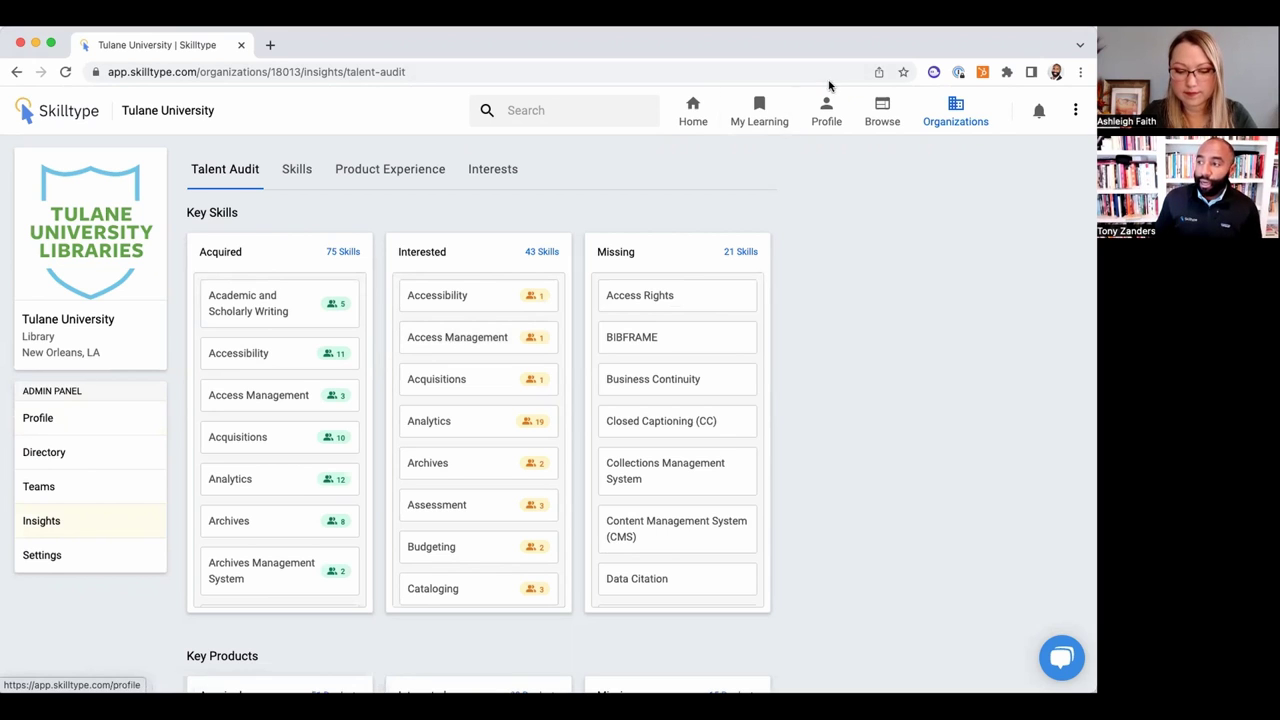
Return to the Skilltype organization by way of the home page and view its Talent Audit insights.
left_click(706, 113)
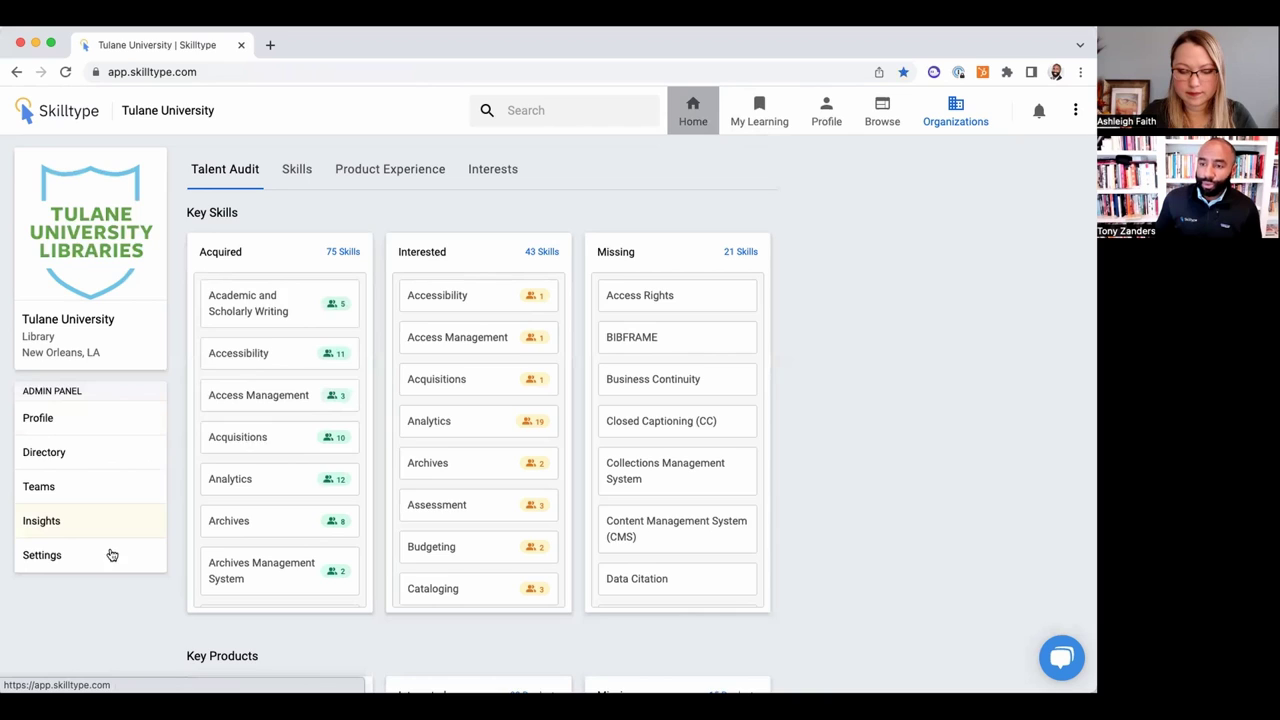
left_click(66, 548)
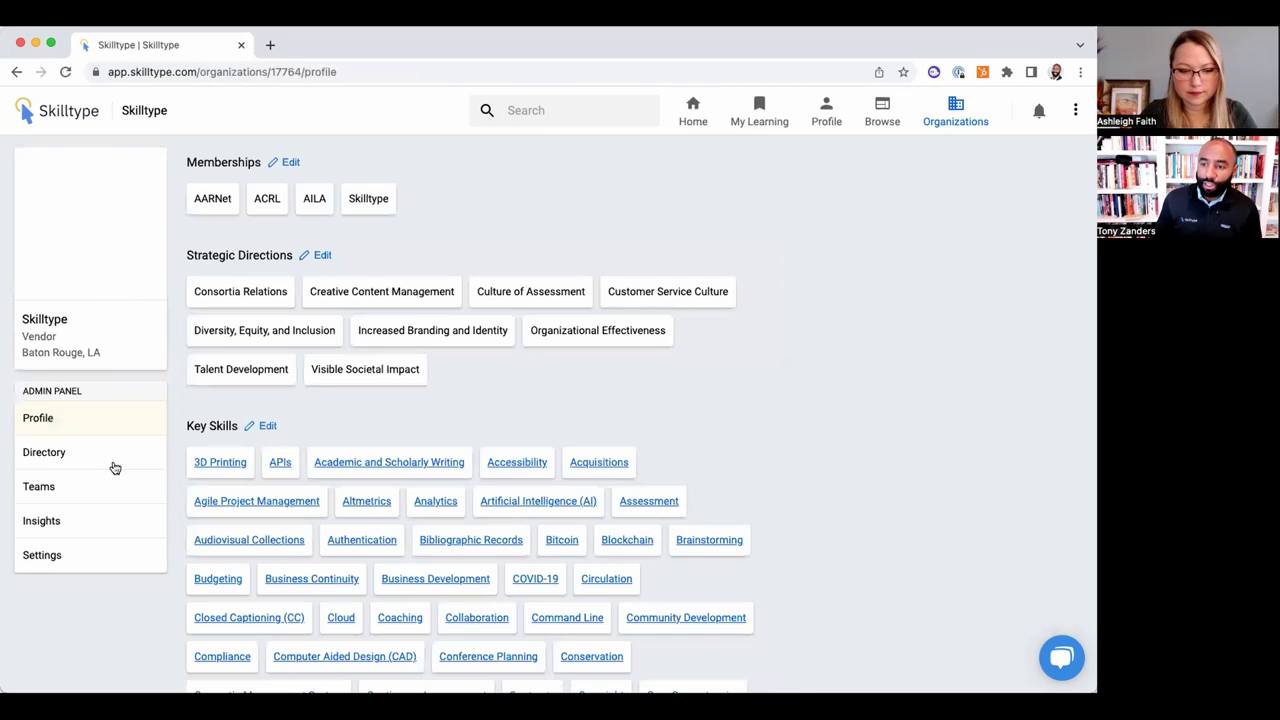
left_click(60, 520)
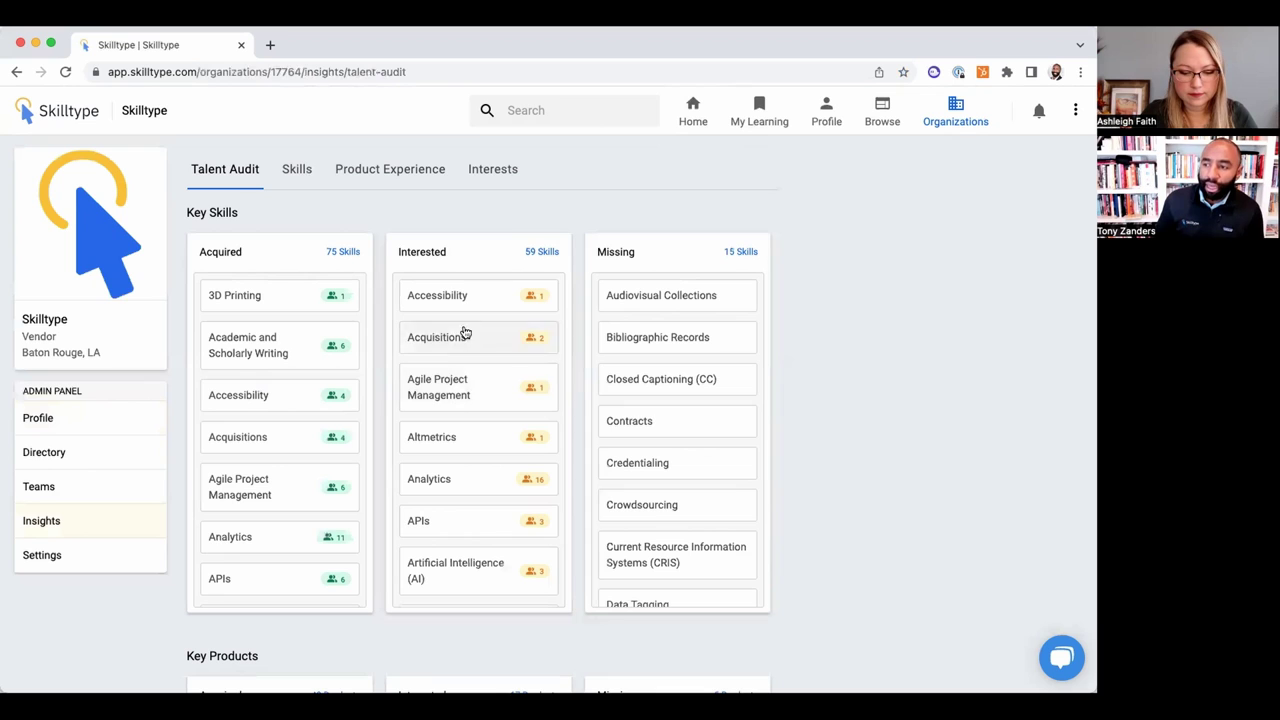
View the people interested in the Analytics skill, sorted by trainings viewed from highest to lowest, and return to the Talent Audit.
left_click(450, 480)
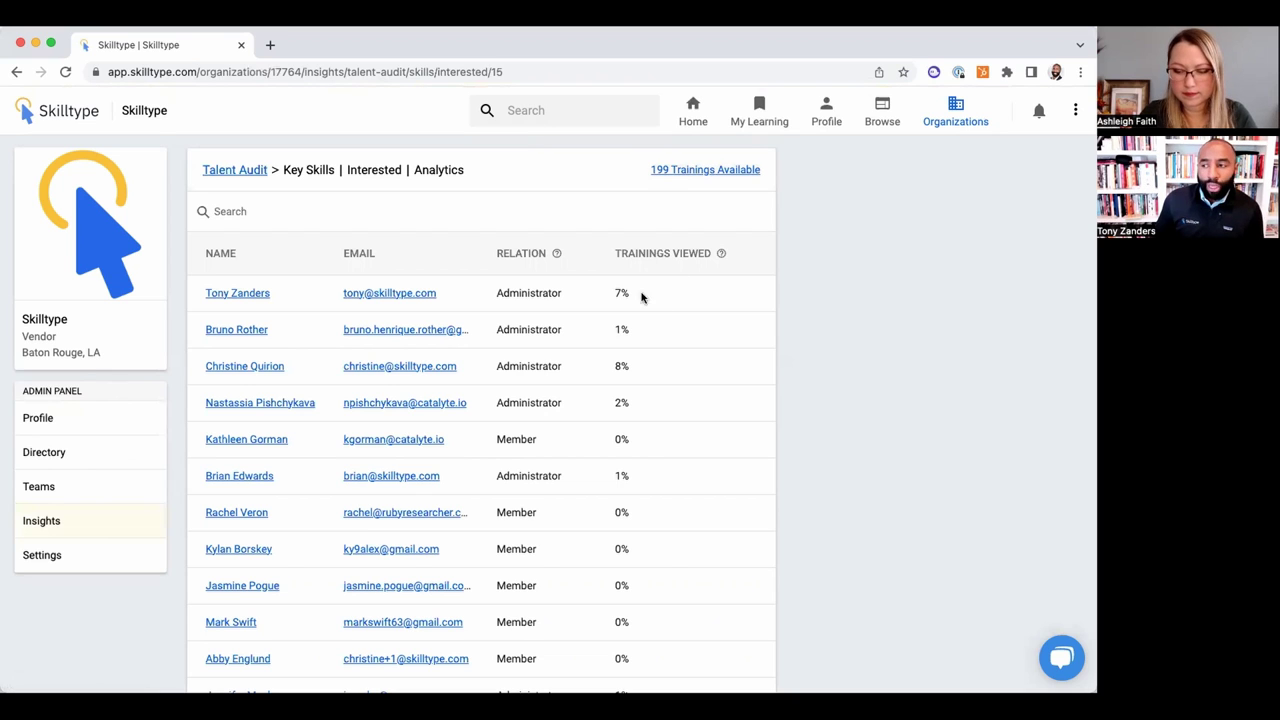
left_click(679, 258)
left_click(679, 258)
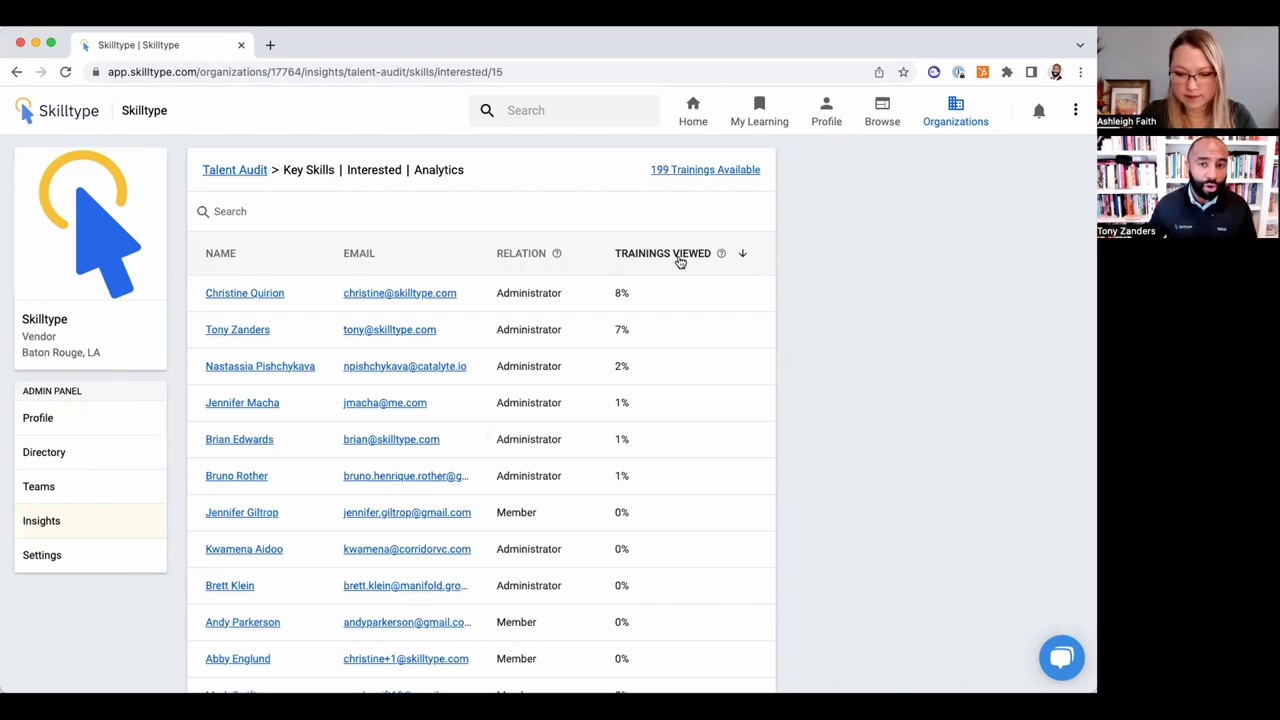
left_click(230, 170)
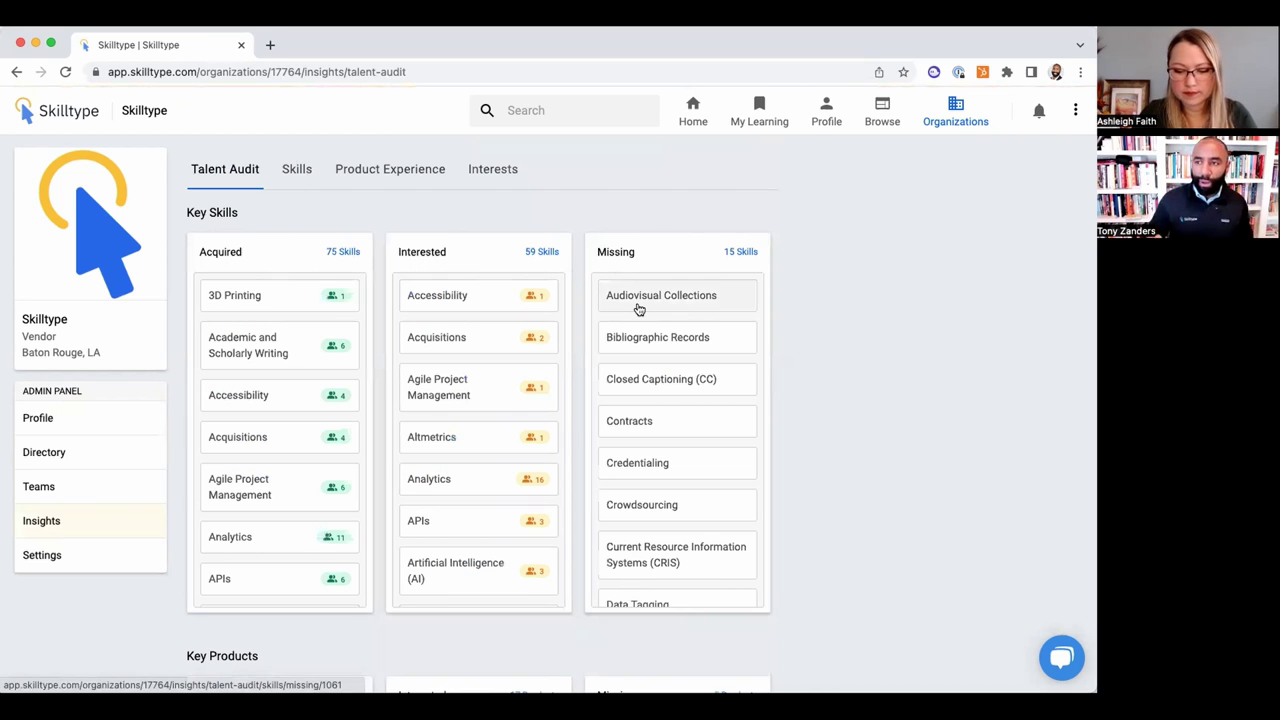
Search organizations for "horry", open Horry-Georgetown Technical College and view its Talent Audit insights.
left_click(563, 113)
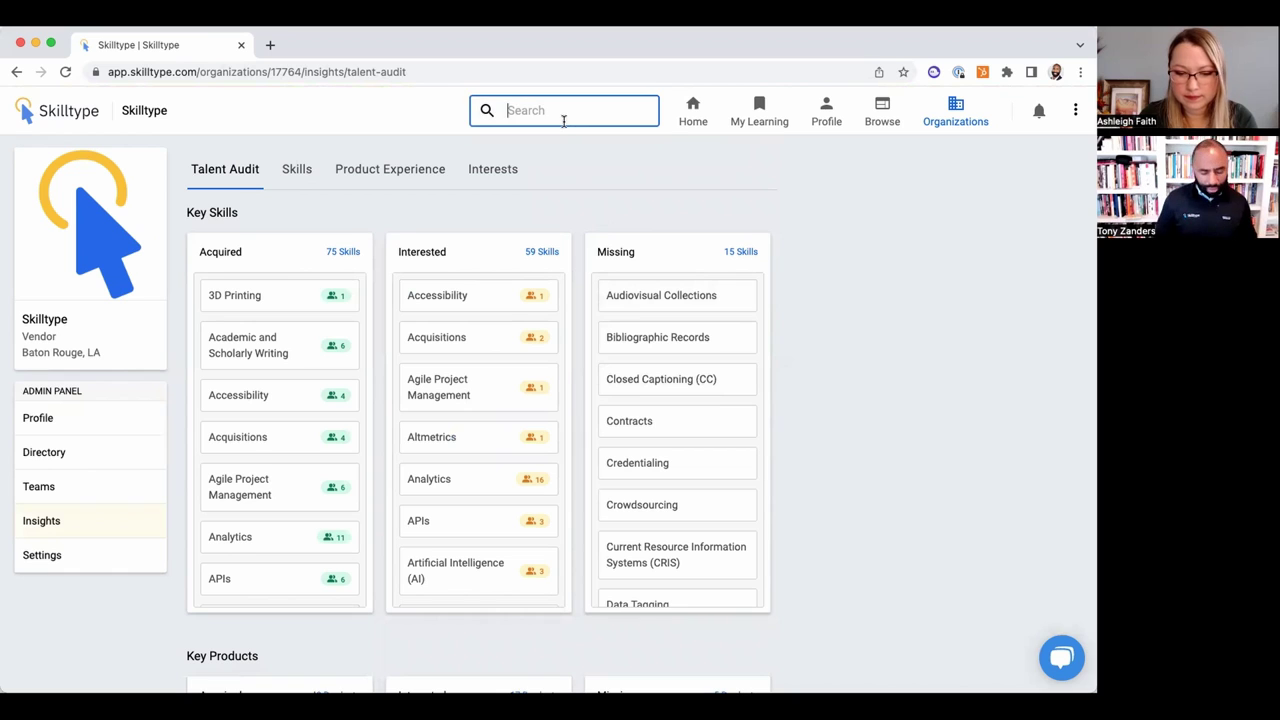
type("horry")
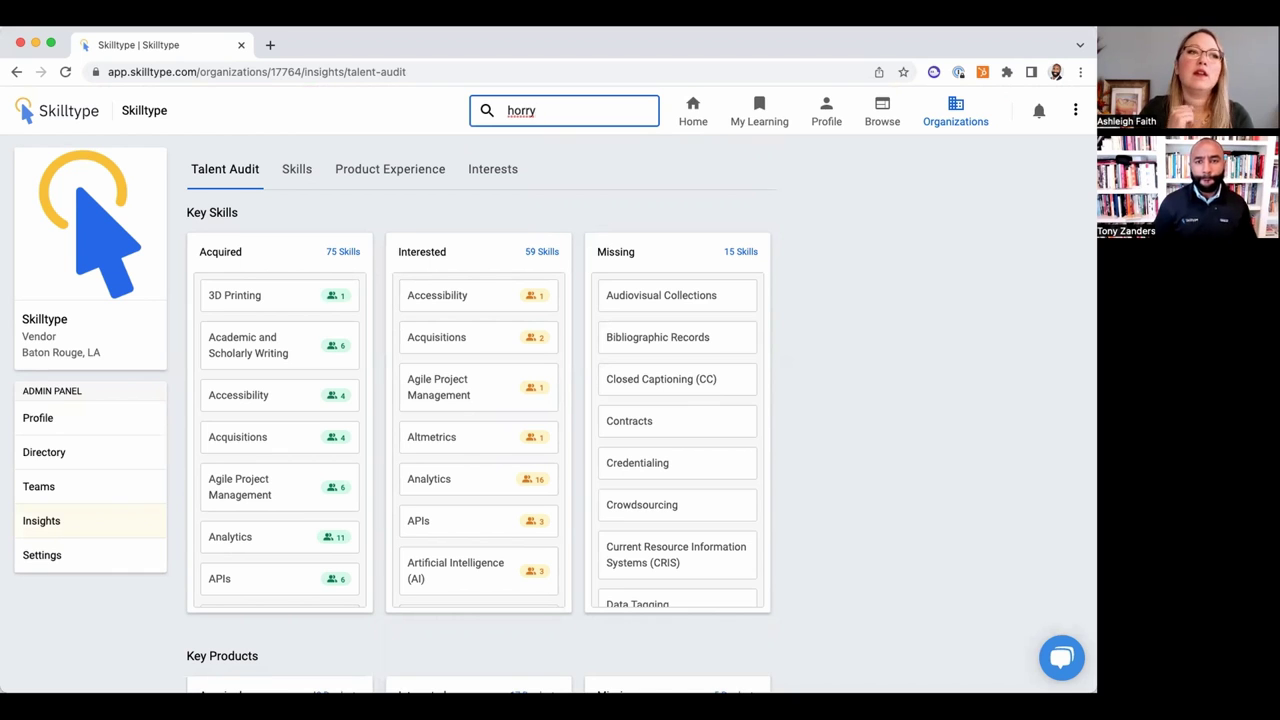
key("Return")
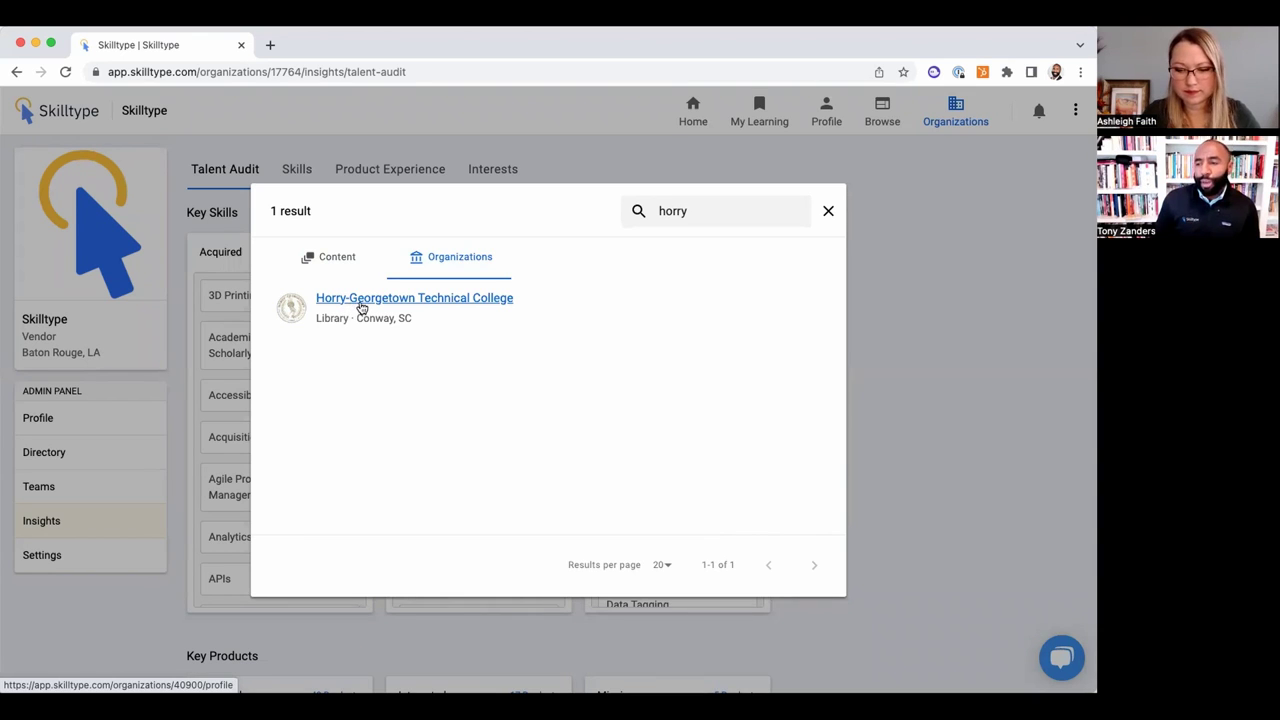
left_click(412, 302)
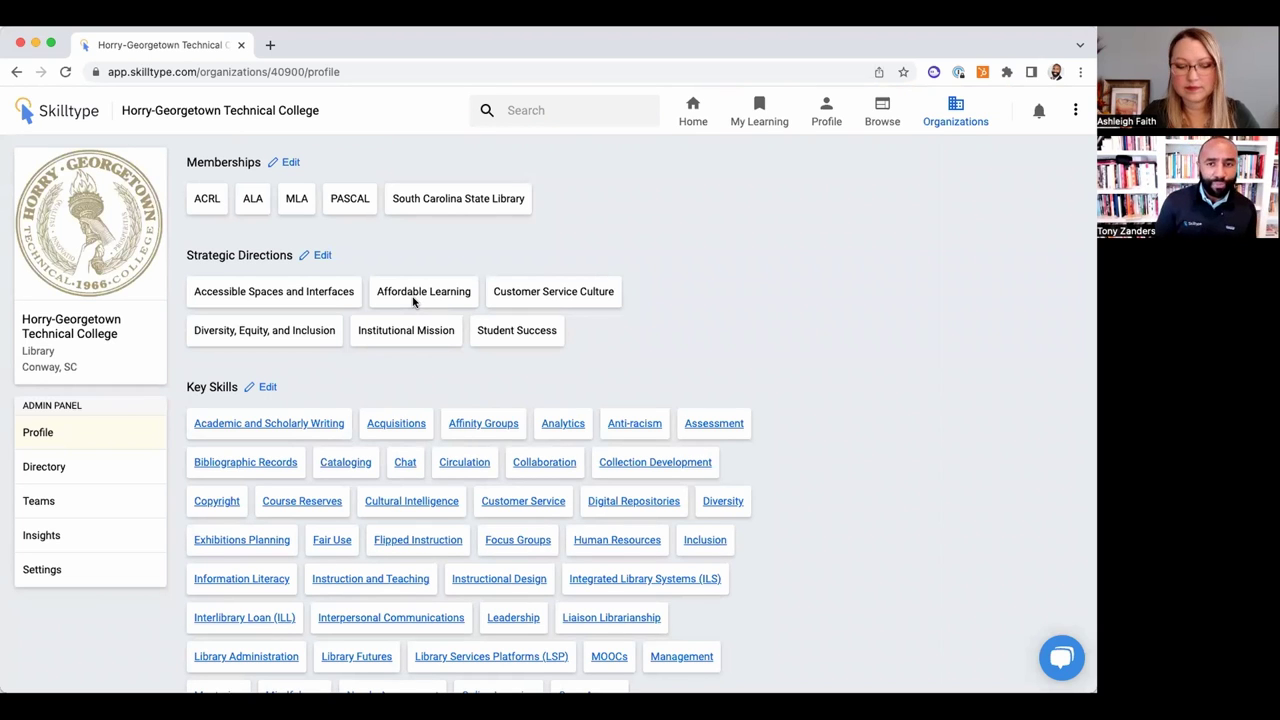
left_click(104, 533)
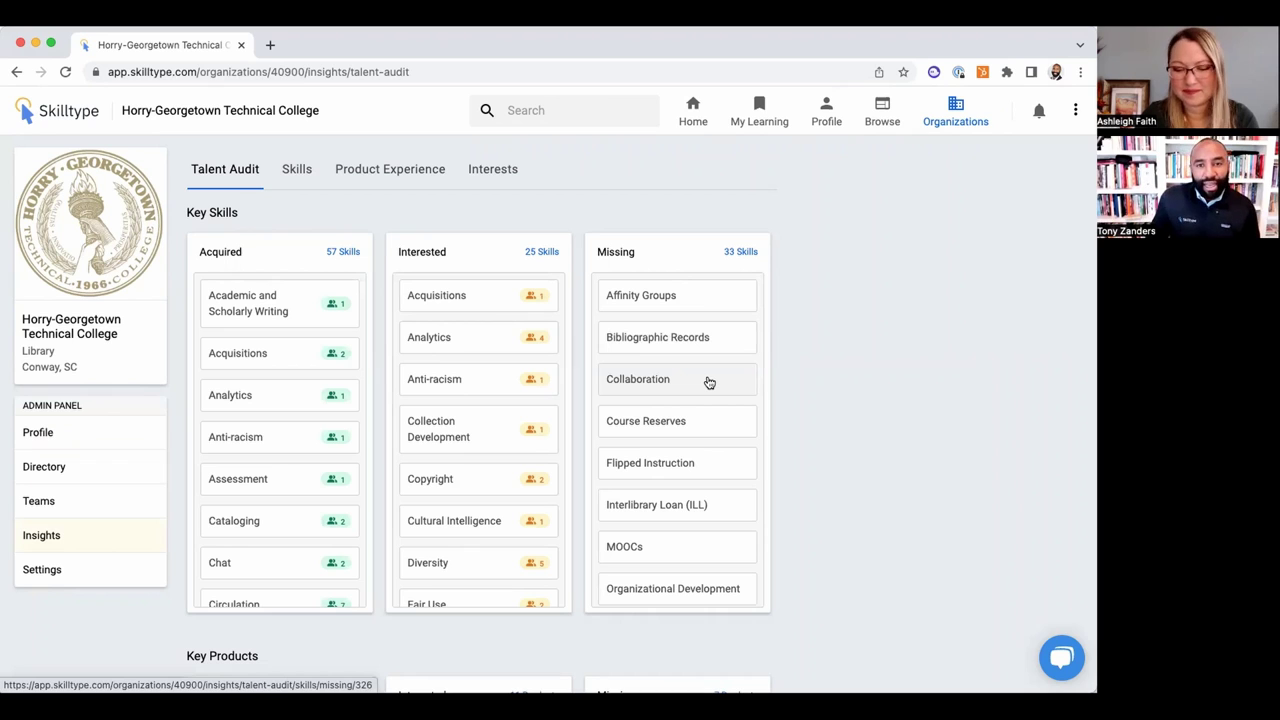
View the details of the missing Collaboration skill in Horry-Georgetown Technical College's Talent Audit.
left_click(707, 380)
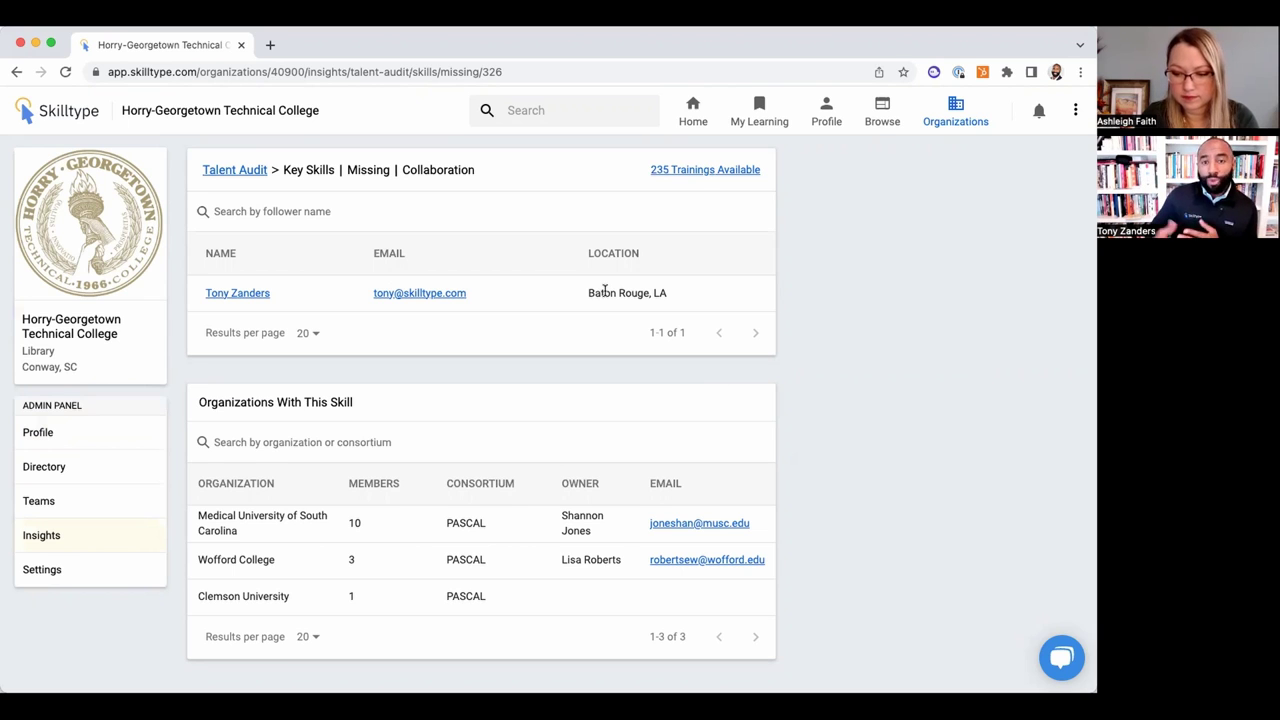
In the personal profile's organization connections, select East Baton Rouge Parish Library and close the dialog without sending the request.
left_click(838, 120)
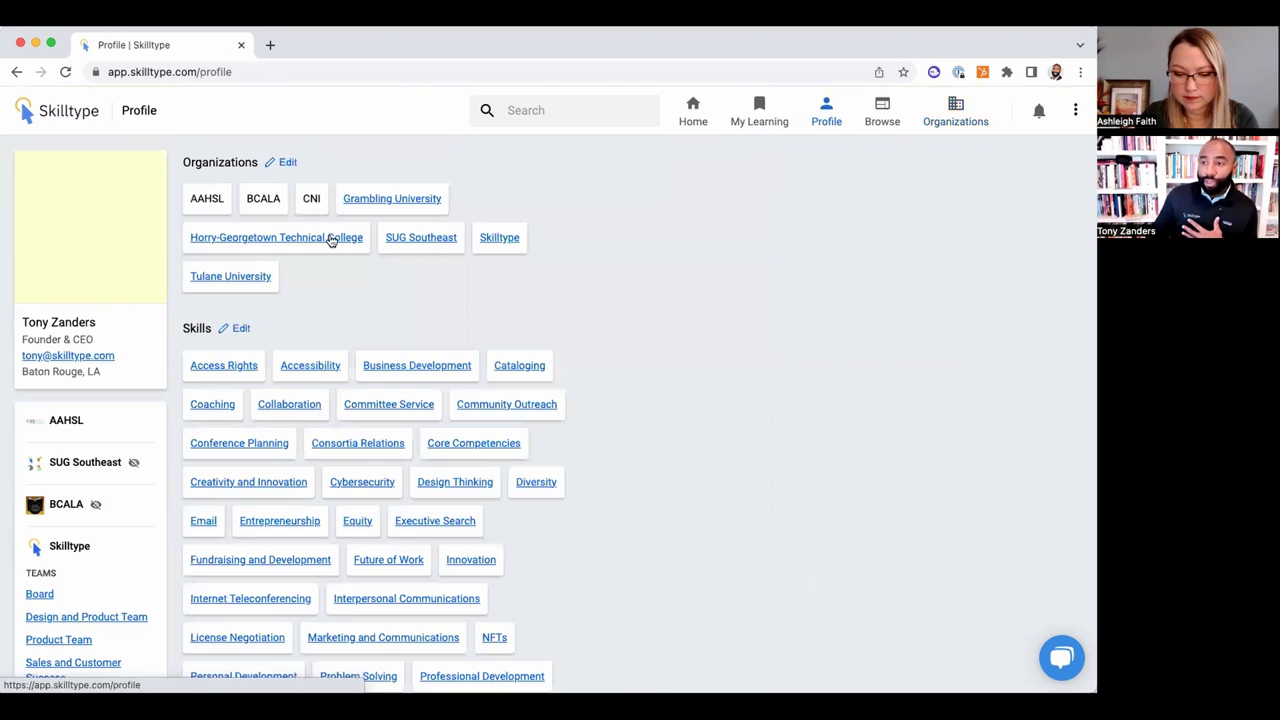
left_click(288, 164)
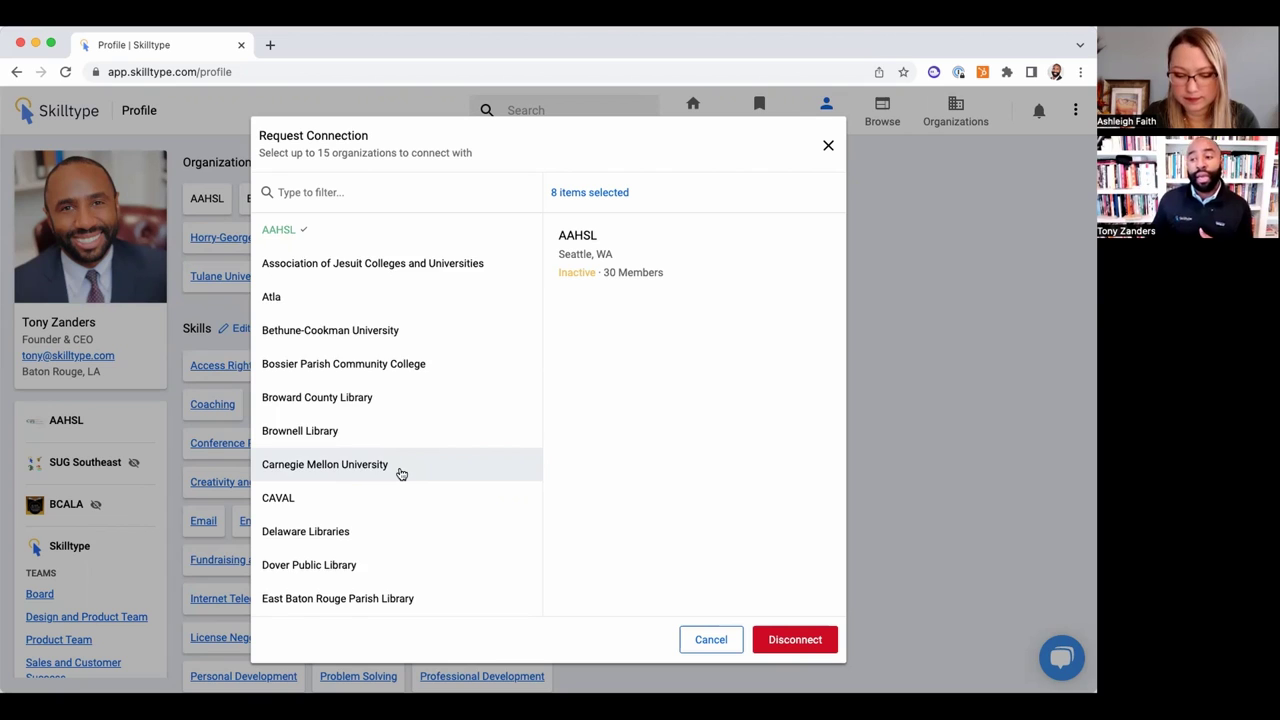
scroll(401, 473, "down", 2)
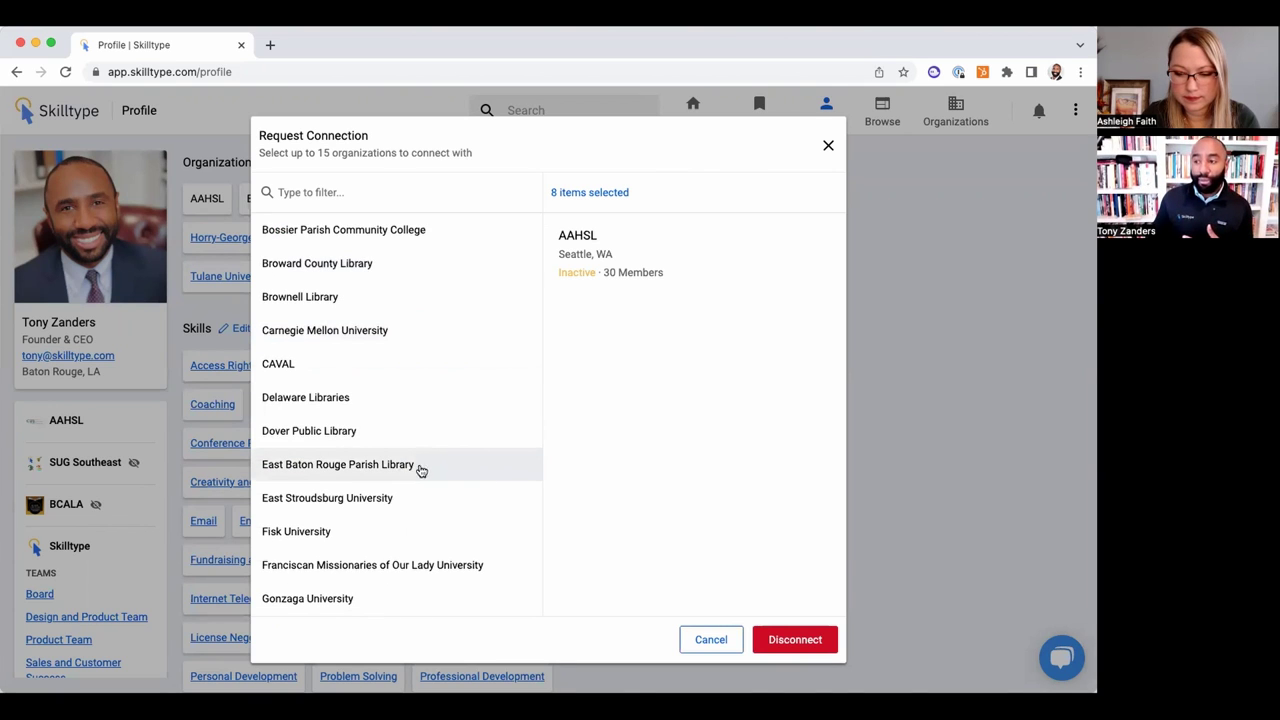
left_click(430, 467)
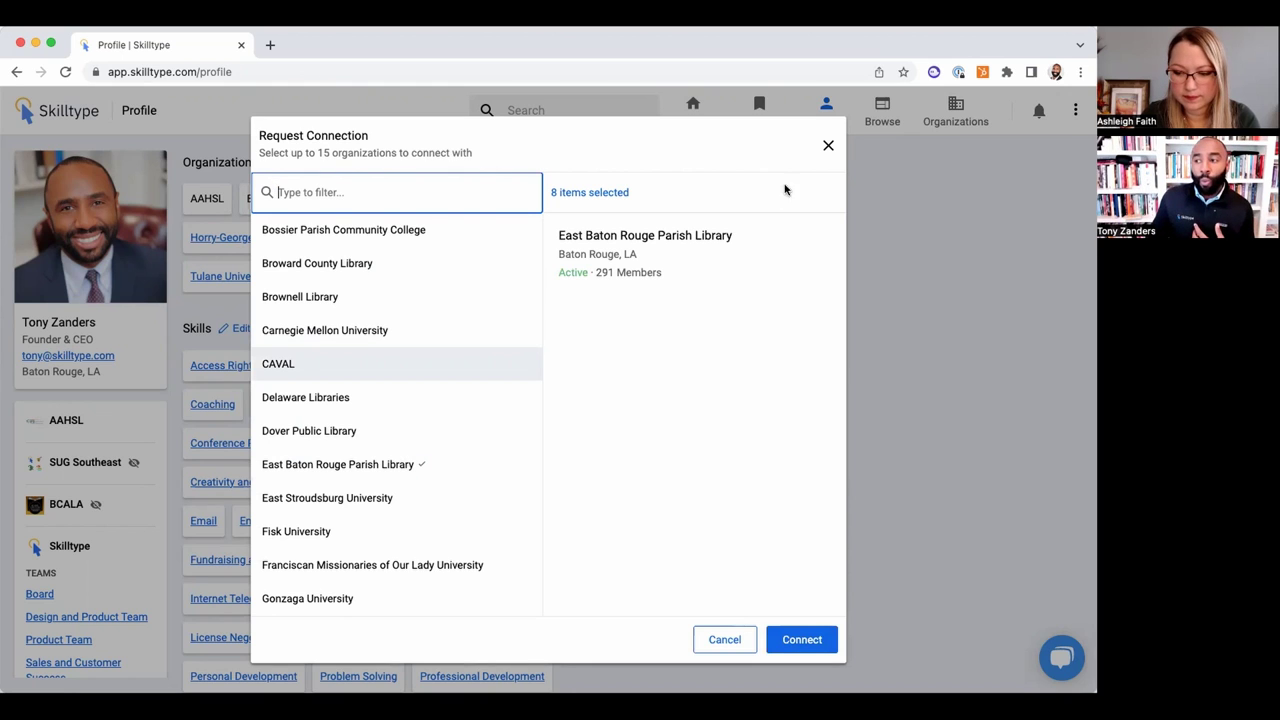
left_click(825, 148)
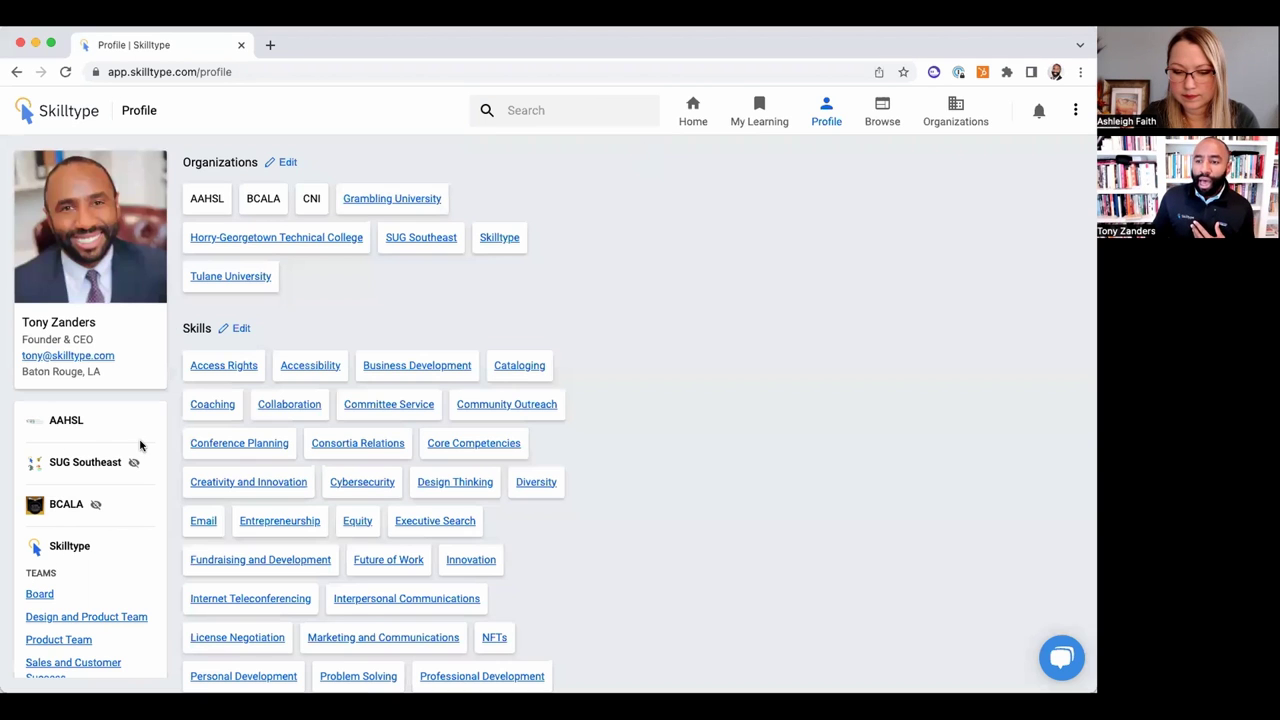
Open the Skilltype organization's member directory from the profile and view the relation options for the first listed member.
left_click(66, 546)
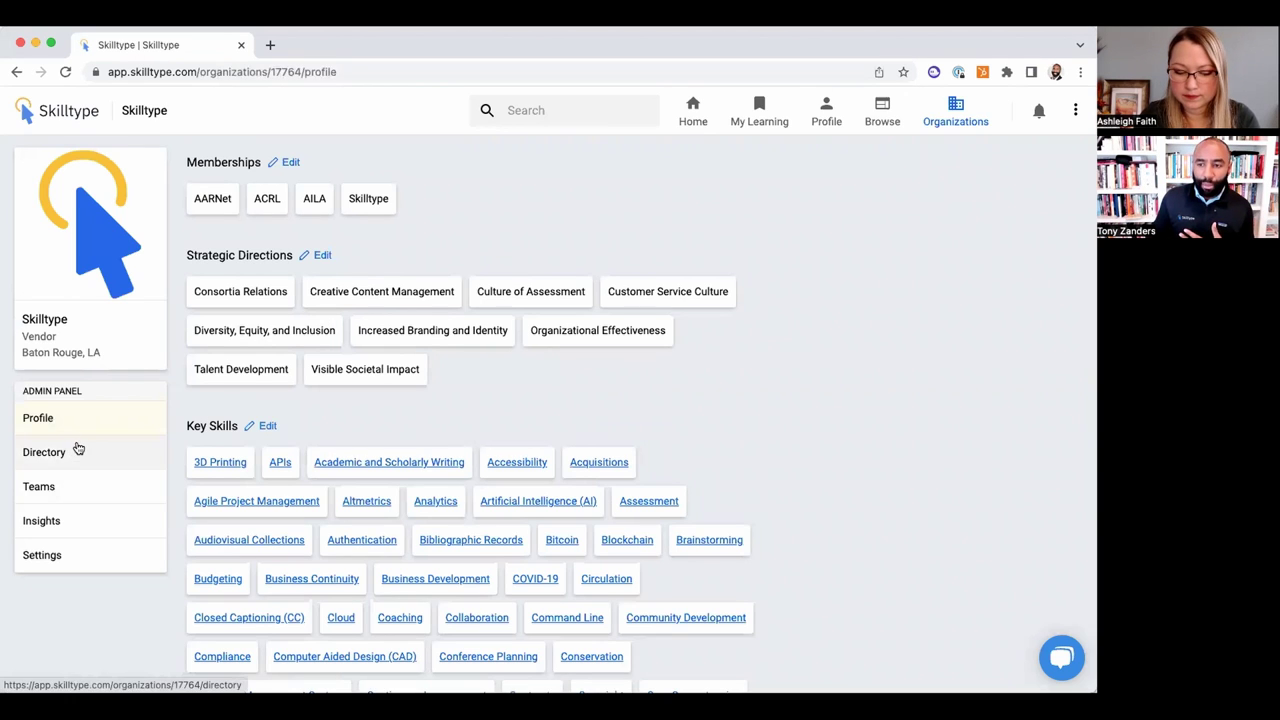
left_click(78, 452)
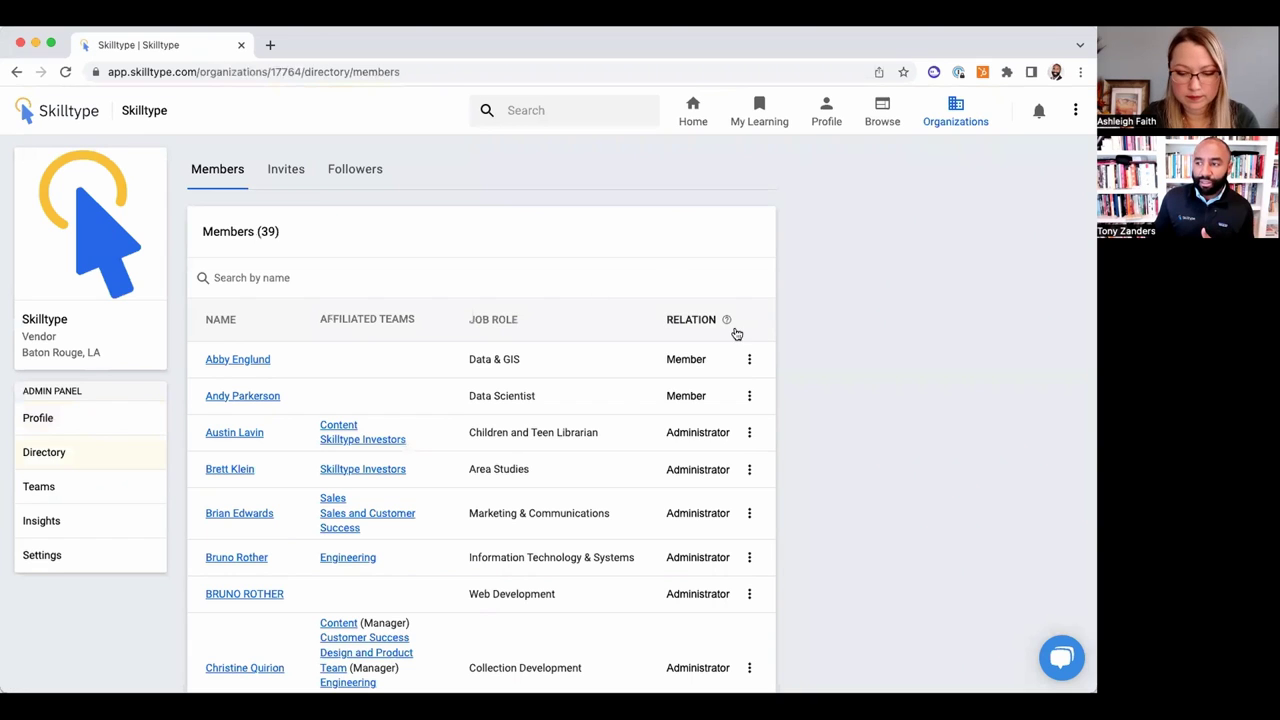
left_click(749, 359)
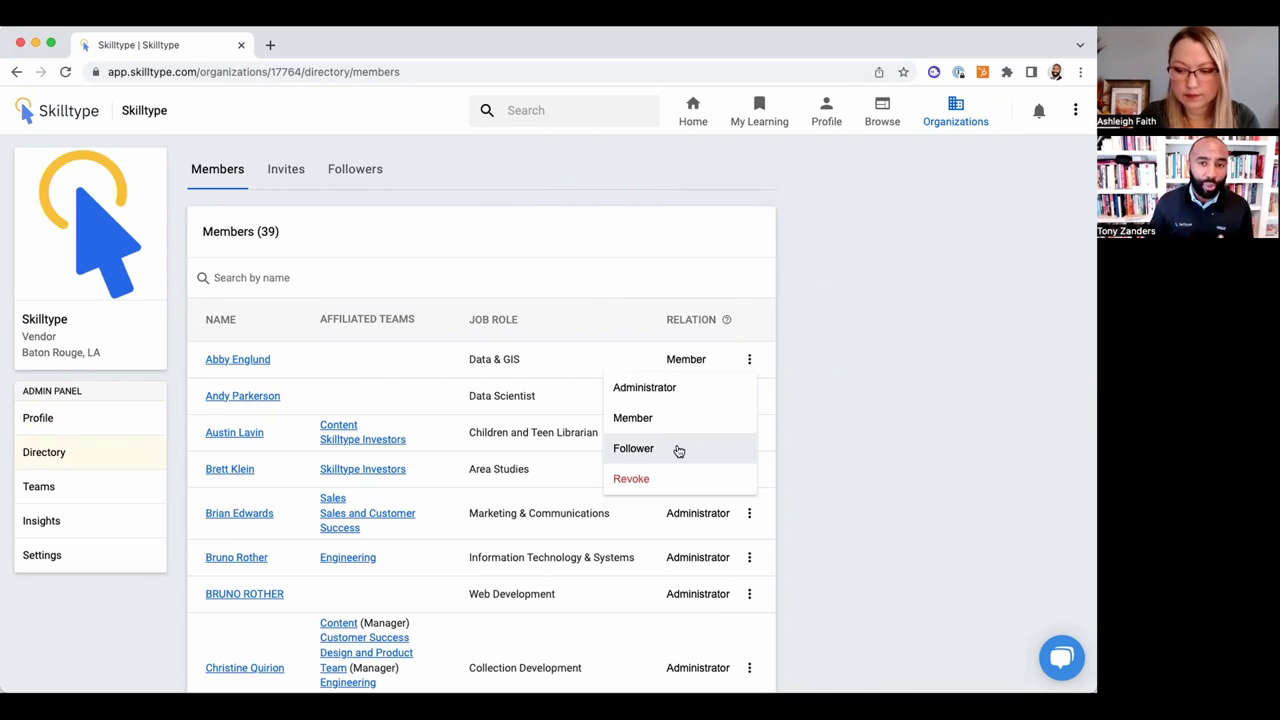
left_click(902, 421)
Search organizations for "horry", open Horry-Georgetown Technical College and view its Talent Audit insights.
left_click(524, 117)
type("ho")
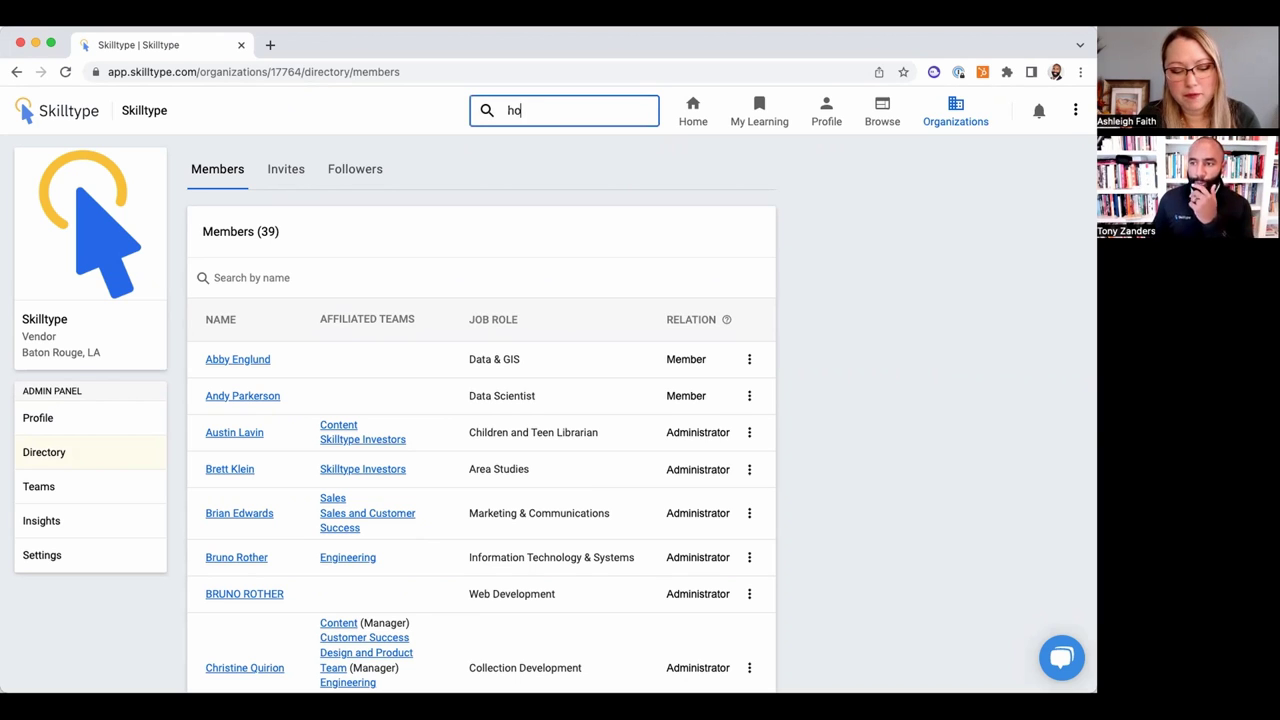
type("rry")
key("Return")
left_click(448, 257)
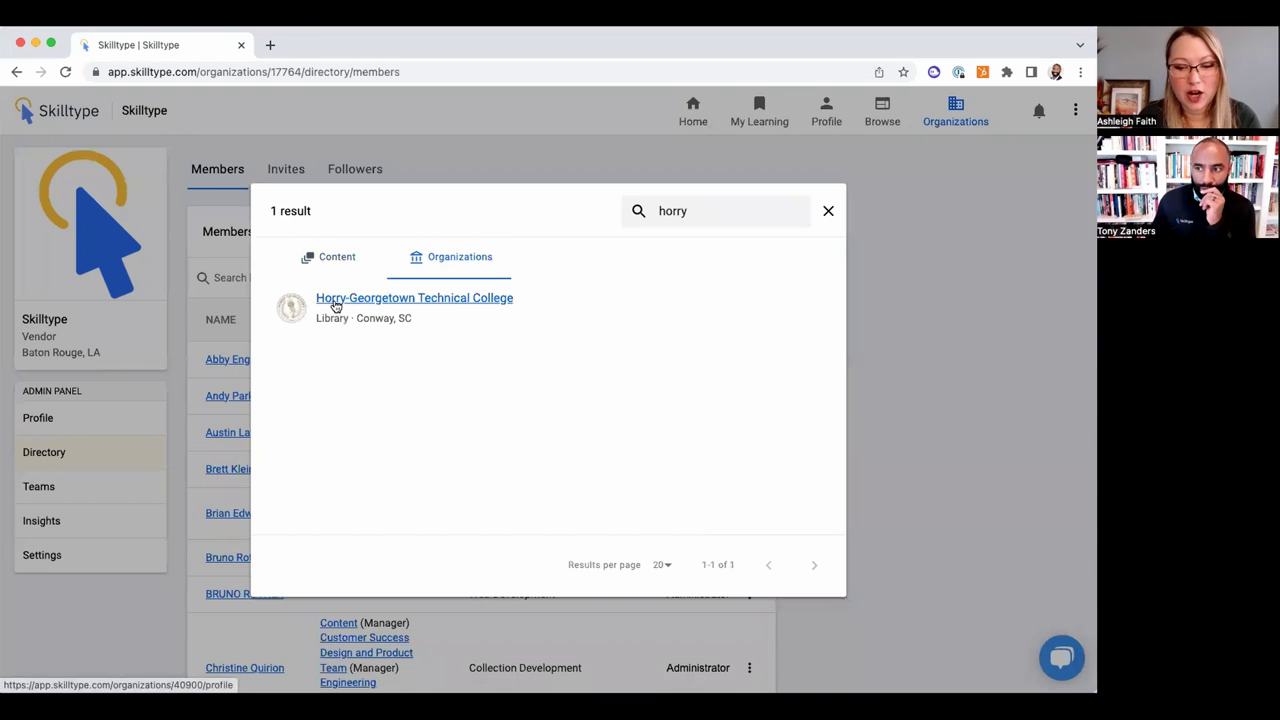
left_click(336, 306)
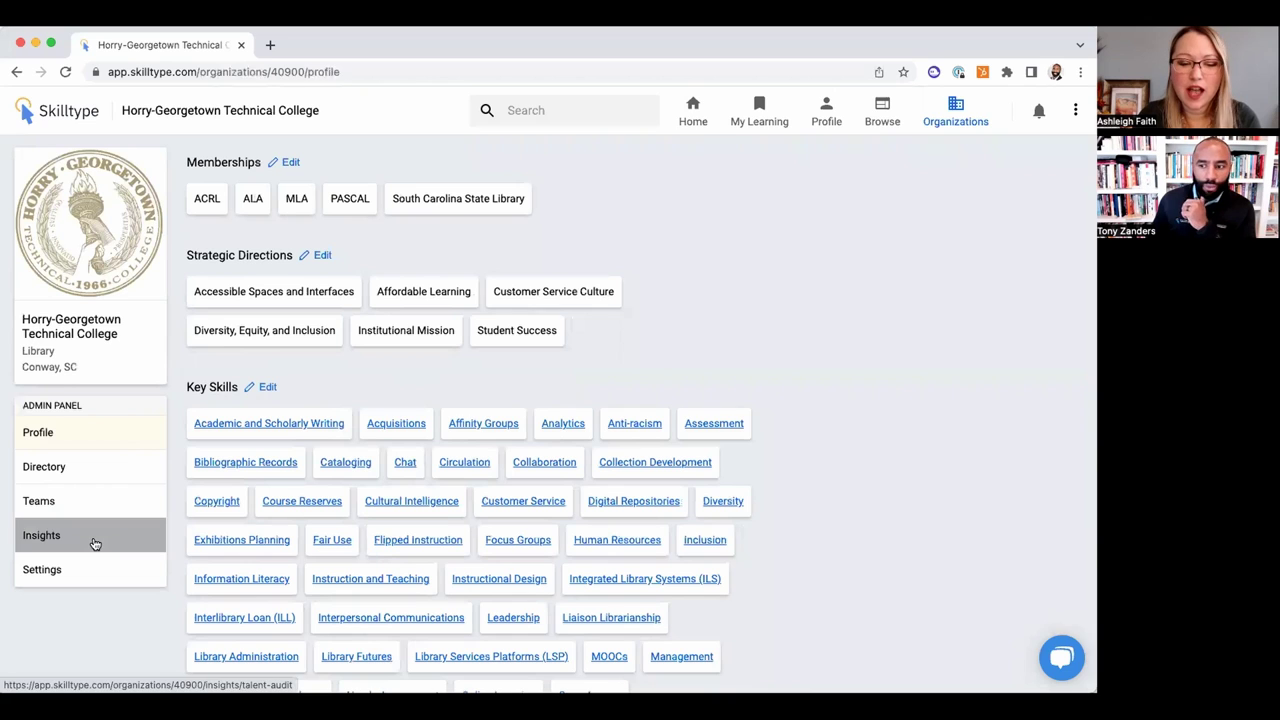
left_click(95, 543)
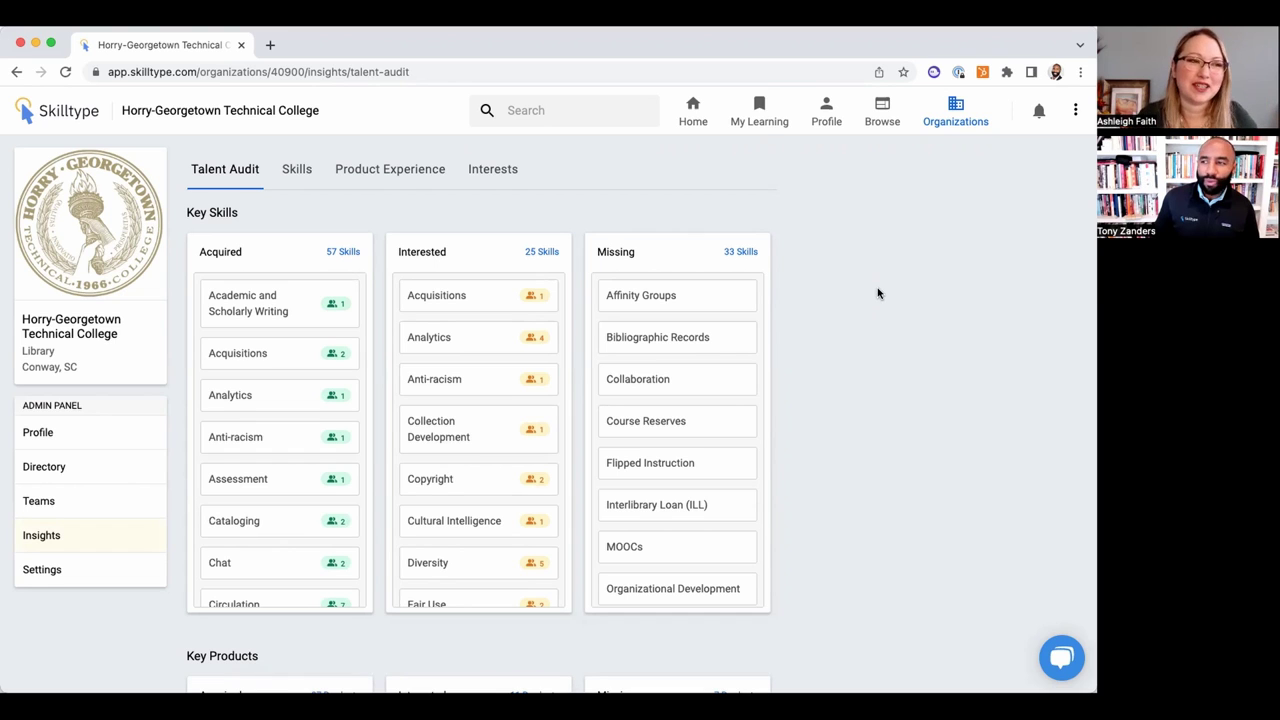
Open the items area of the account's Admin Panel and start an individual item of type Job.
left_click(1075, 111)
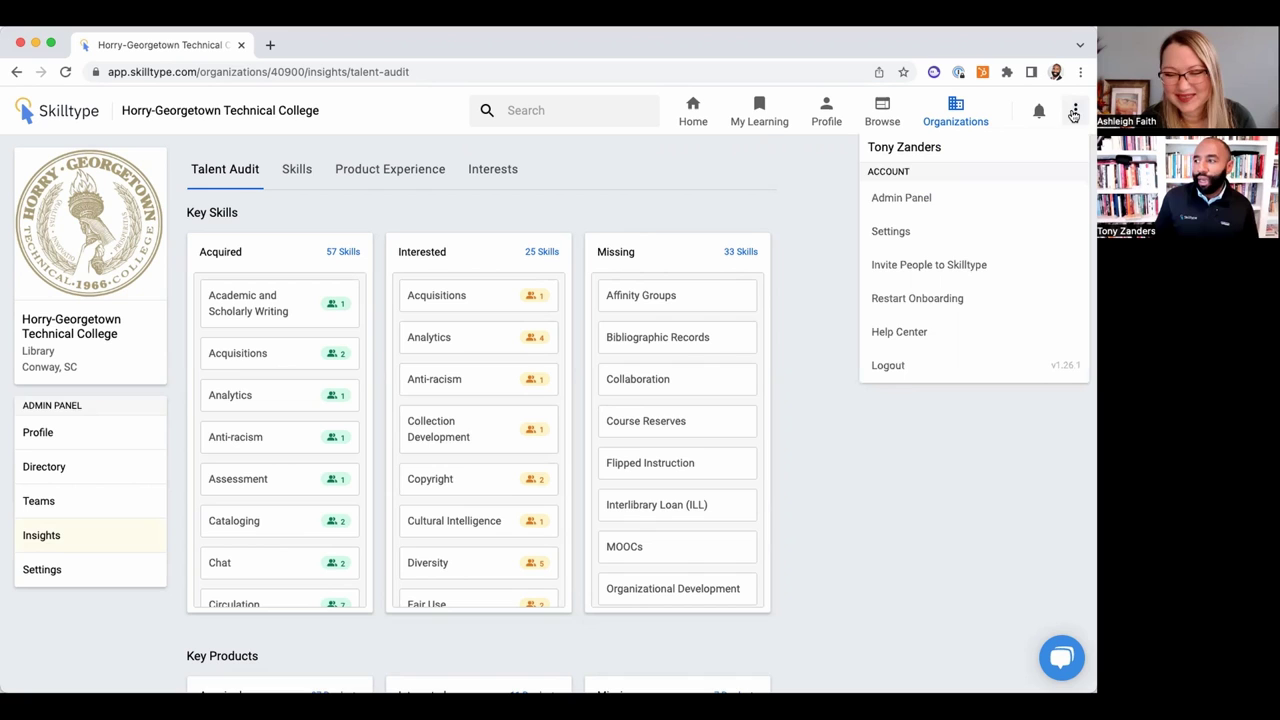
left_click(940, 200)
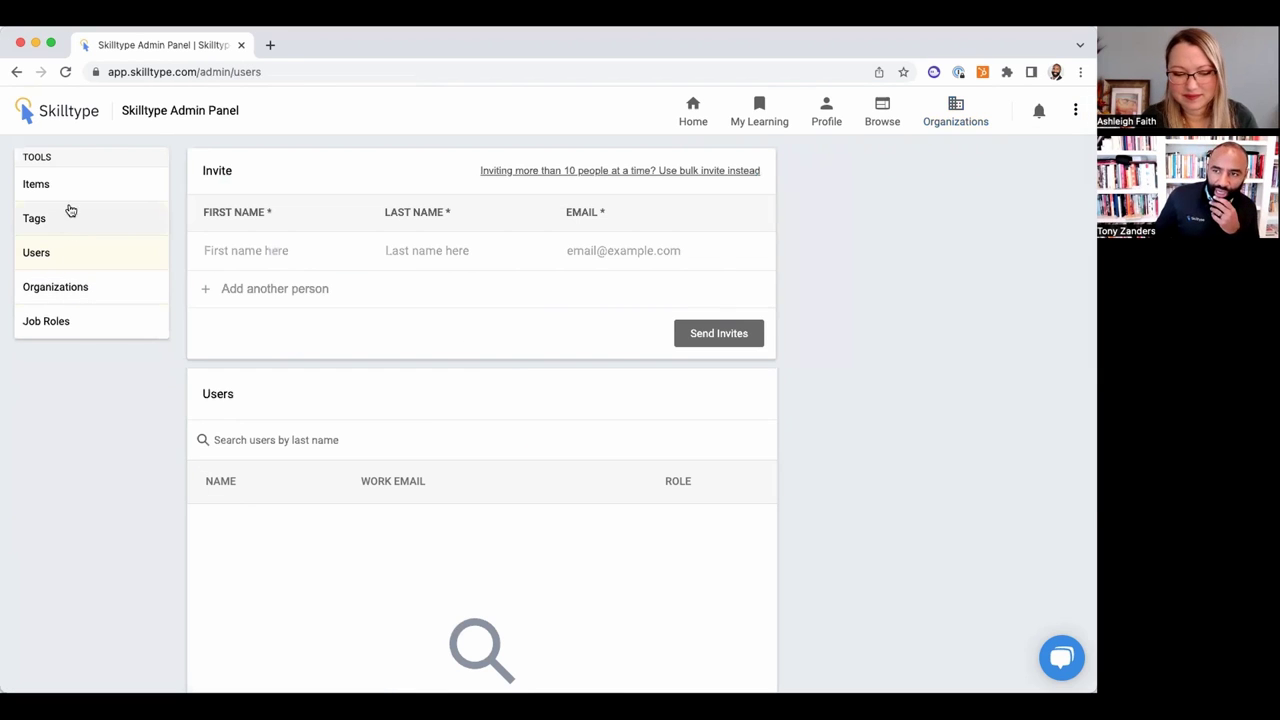
left_click(72, 188)
scroll(163, 482, "down", 3)
scroll(163, 482, "down", 1)
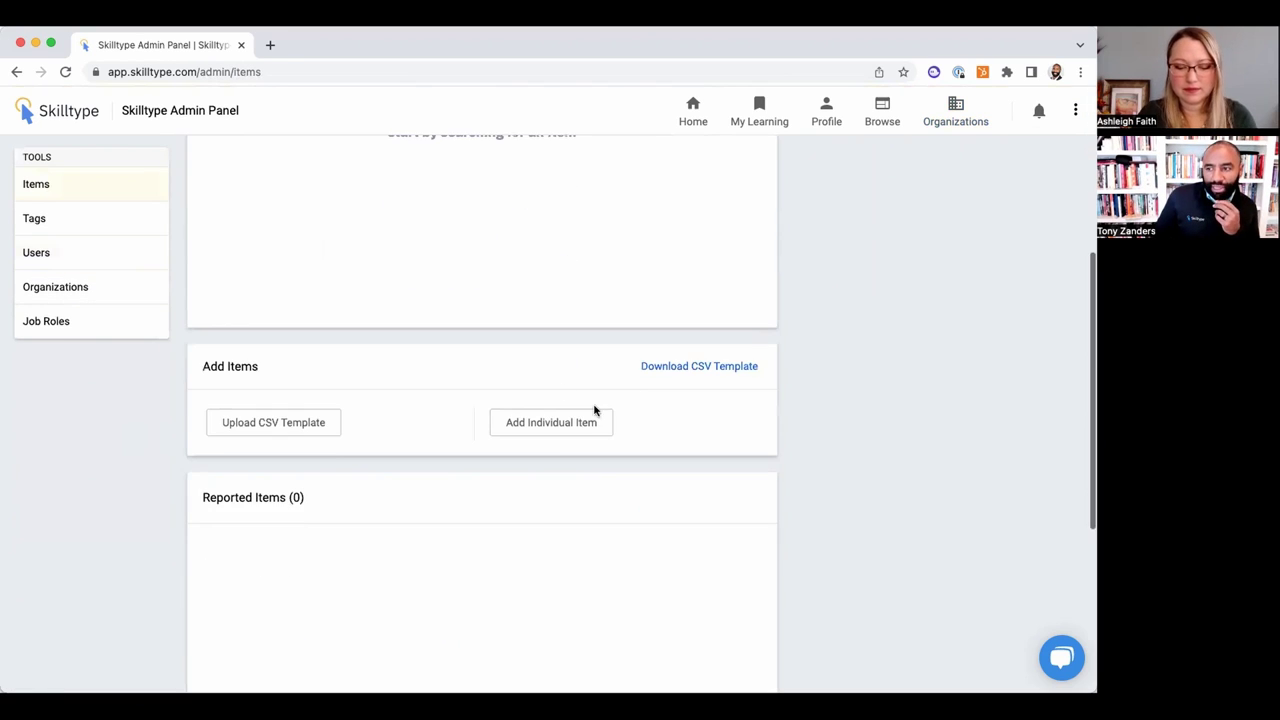
left_click(546, 424)
left_click(413, 197)
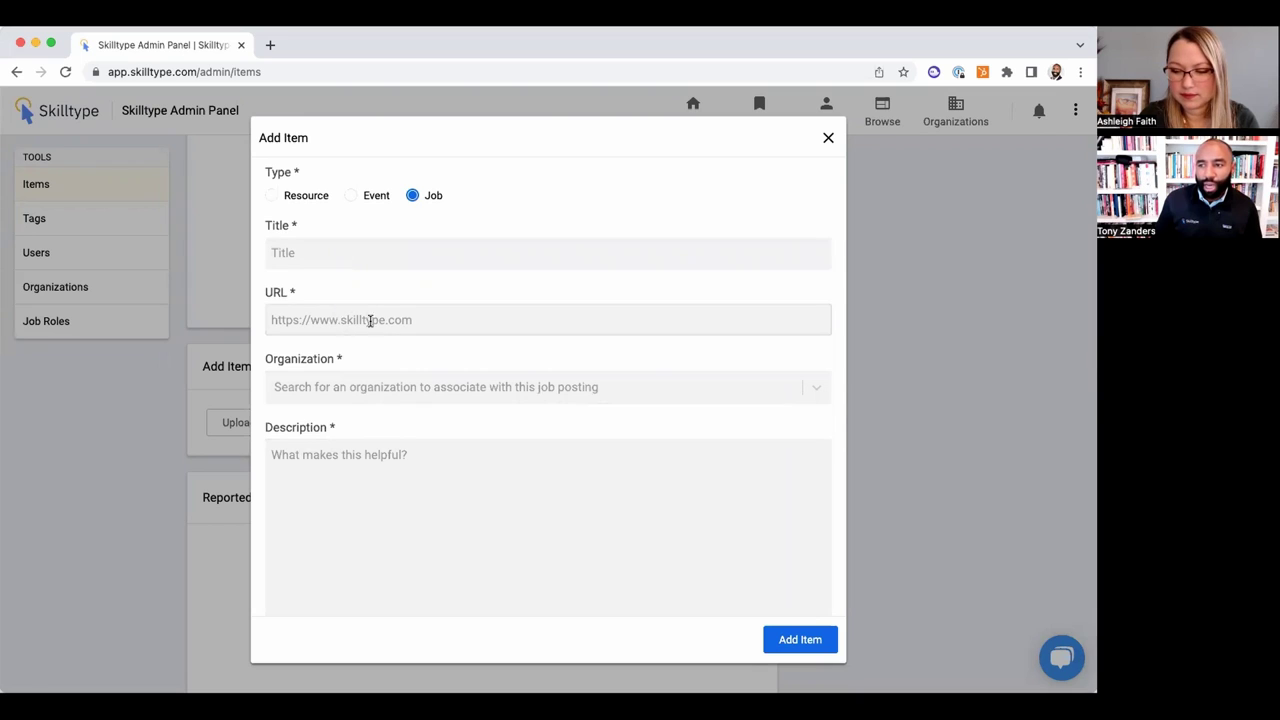
Try searching "harv" for the job posting's organization and clear the entry without choosing a match.
left_click(360, 394)
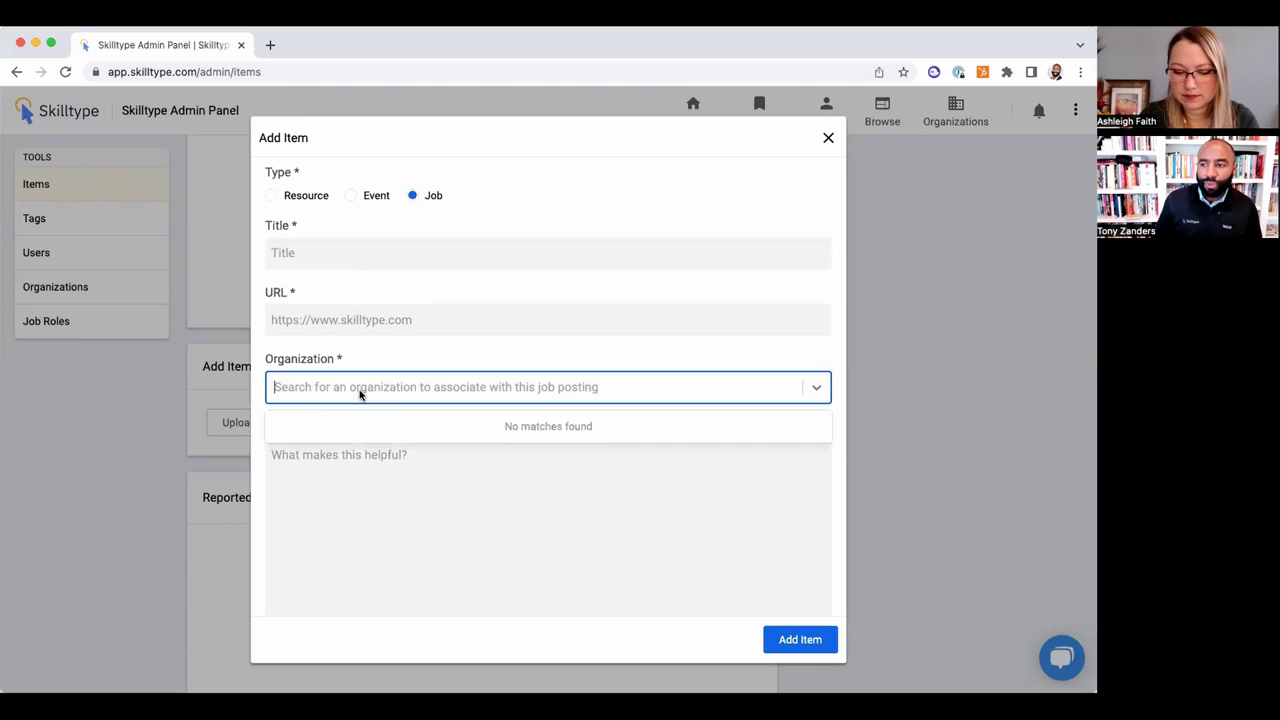
type("harv")
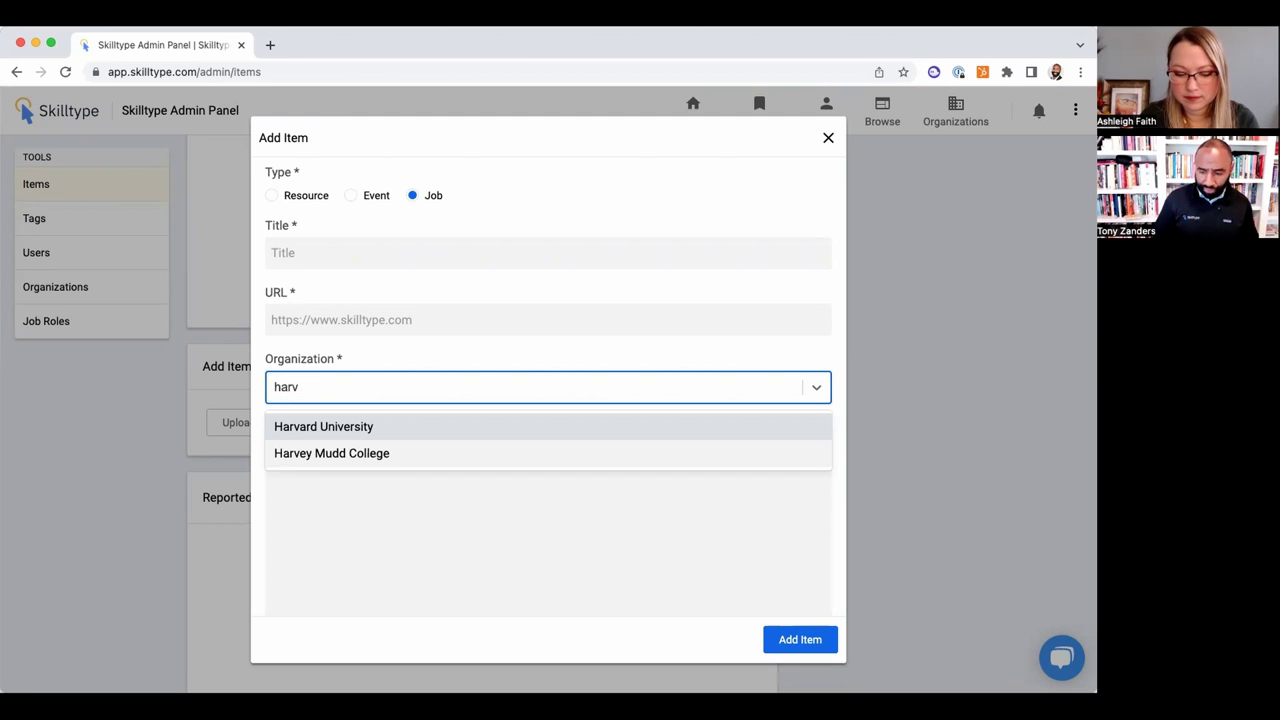
key("BackSpace")
key("BackSpace")
key("BackSpace")
key("BackSpace")
left_click(367, 346)
View the job roles available for the job posting without choosing one.
scroll(367, 346, "down", 5)
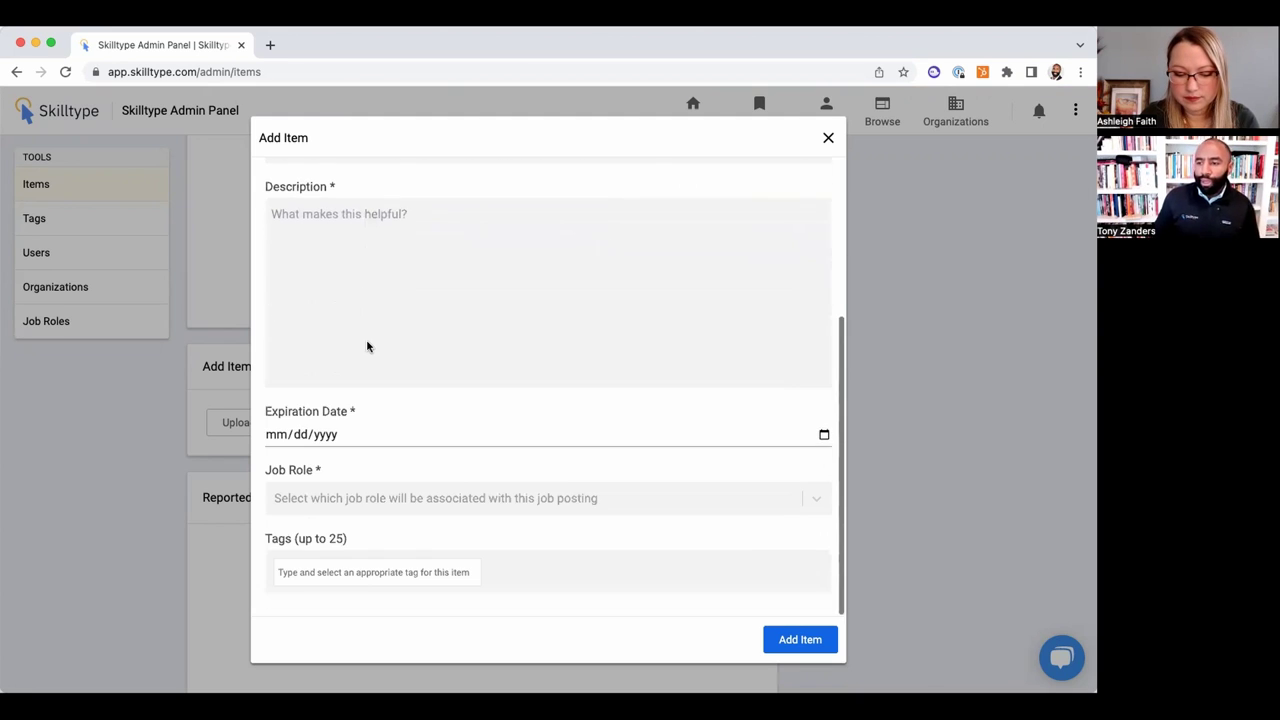
left_click(360, 497)
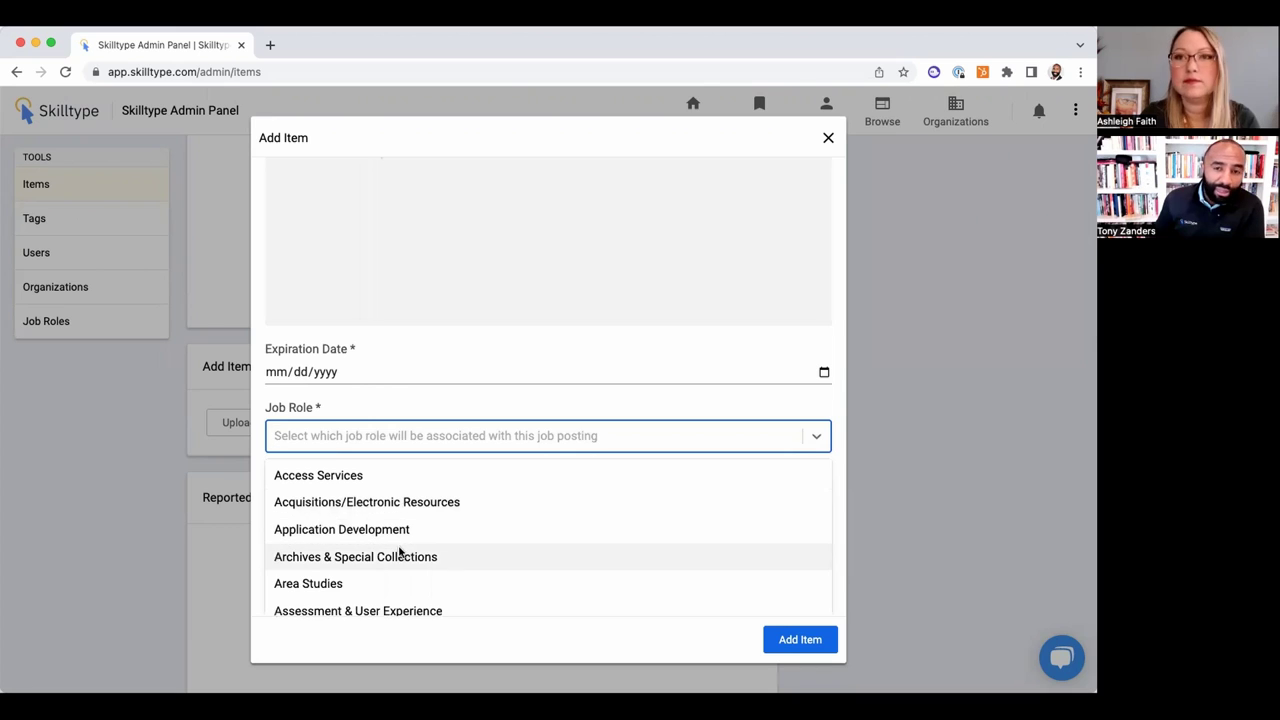
left_click(379, 405)
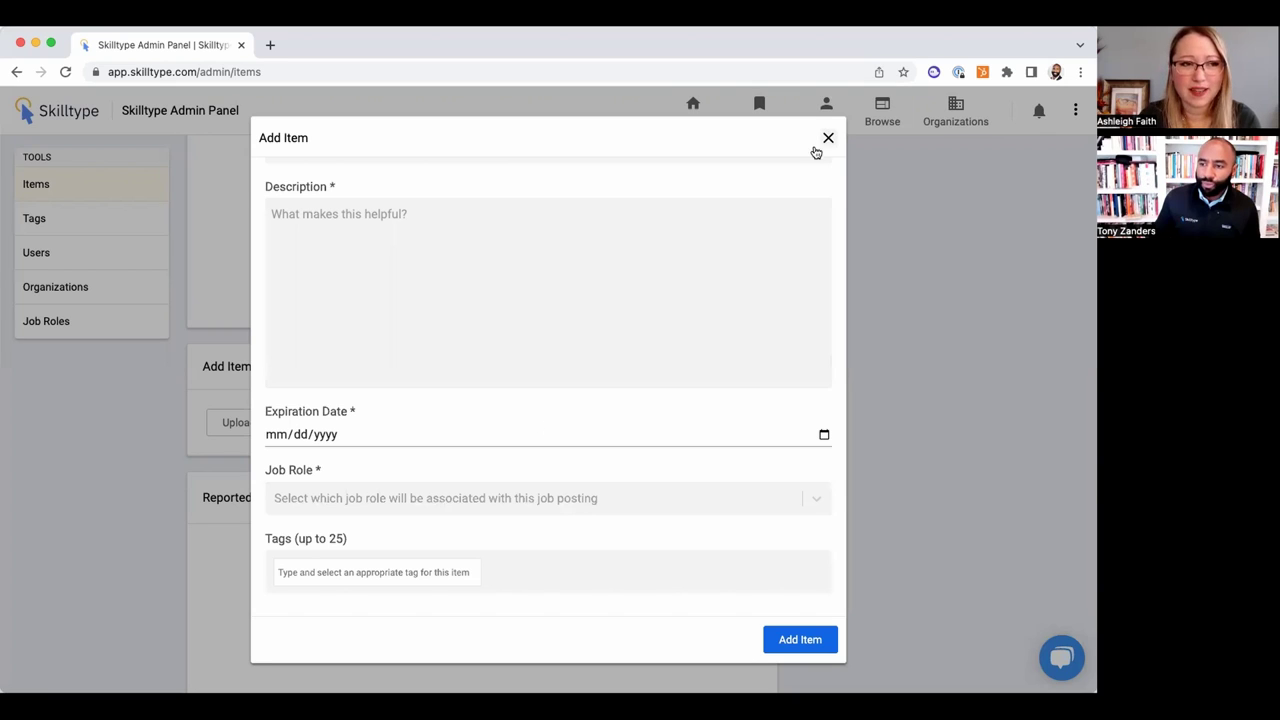
Try searching "ebsco" among the job posting's tags, clear the entry and close the form without adding the item.
left_click(300, 570)
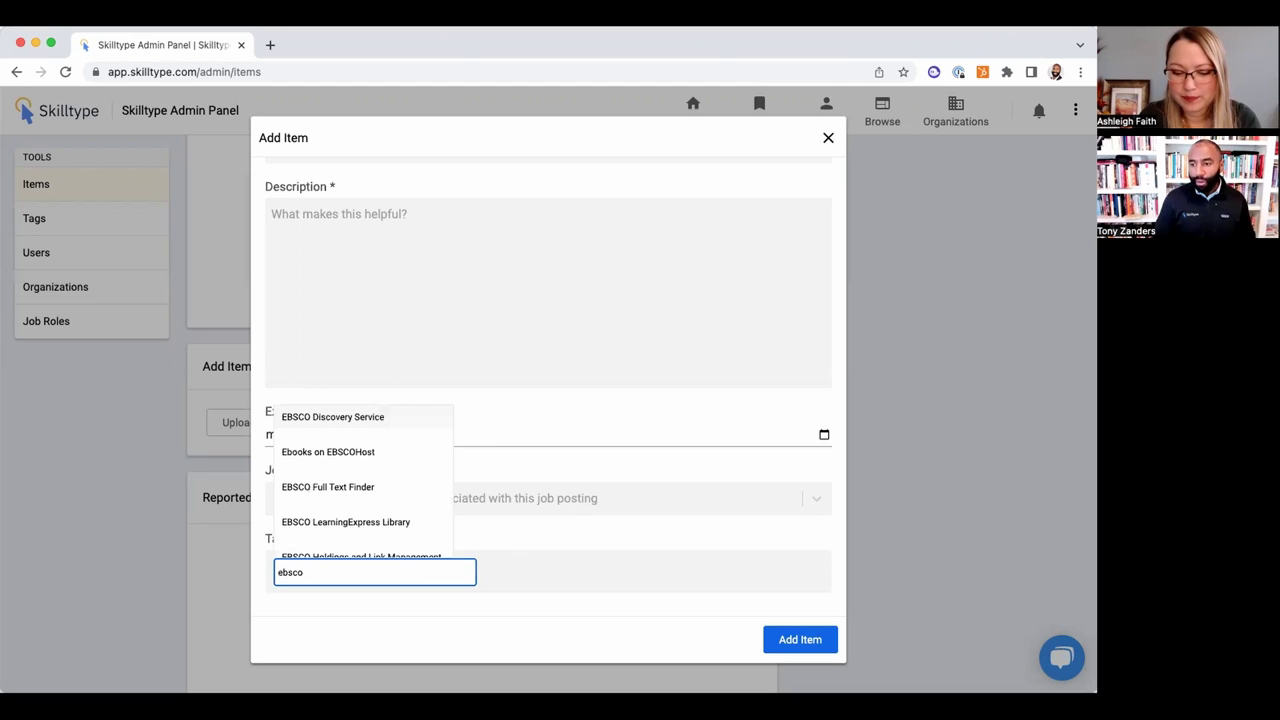
key("BackSpace")
key("BackSpace")
key("BackSpace")
key("BackSpace")
key("BackSpace")
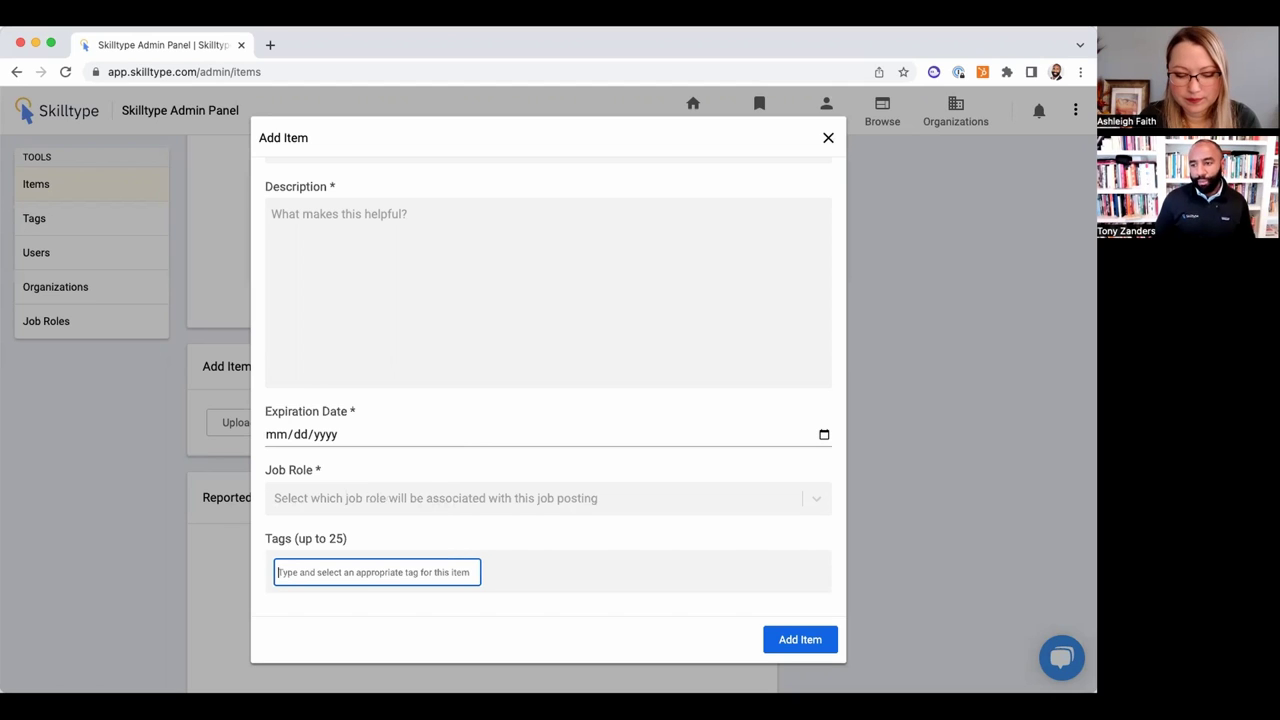
left_click(829, 138)
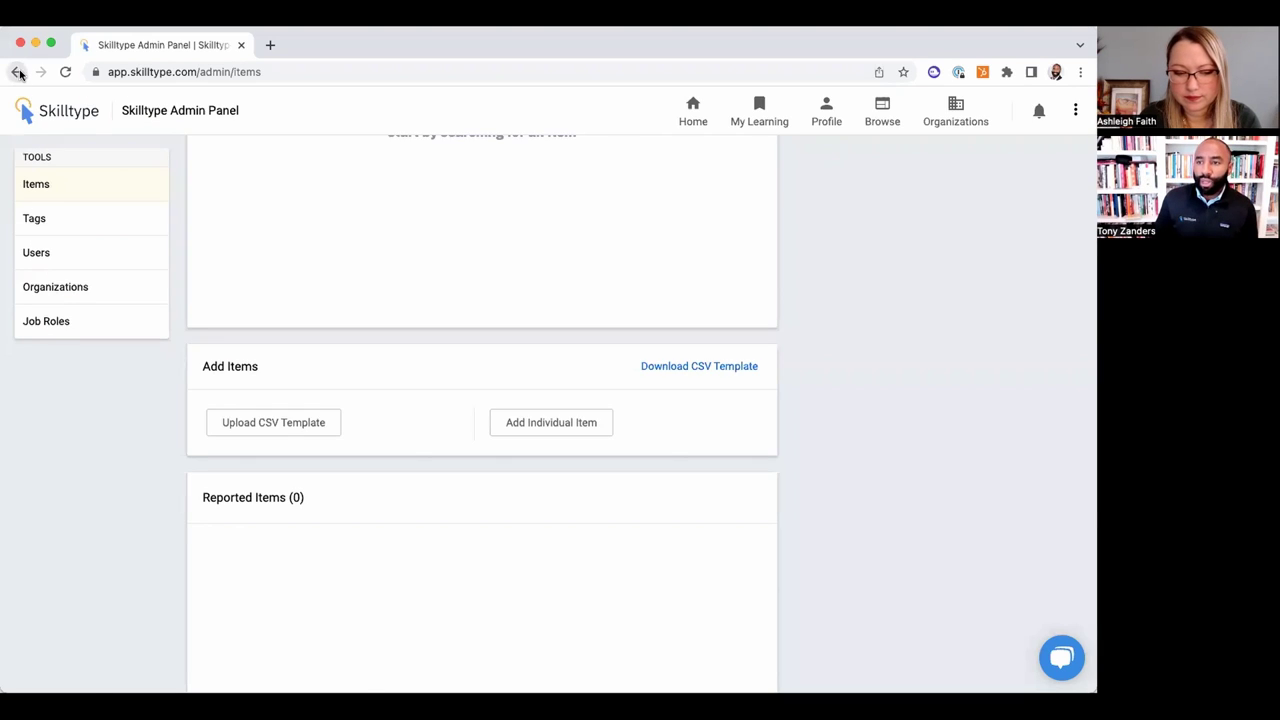
Return to Horry-Georgetown Technical College's Talent Audit and view the details of its missing Collaboration skill.
left_click(17, 72)
left_click(17, 72)
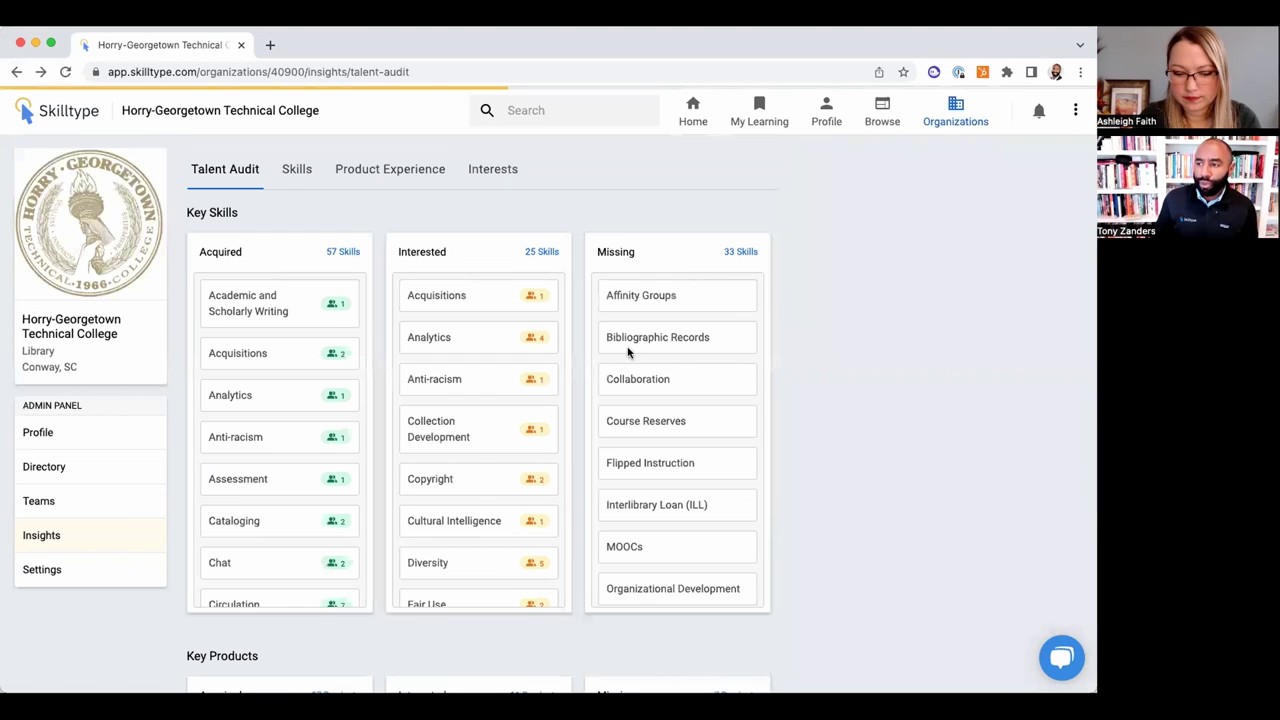
left_click(683, 378)
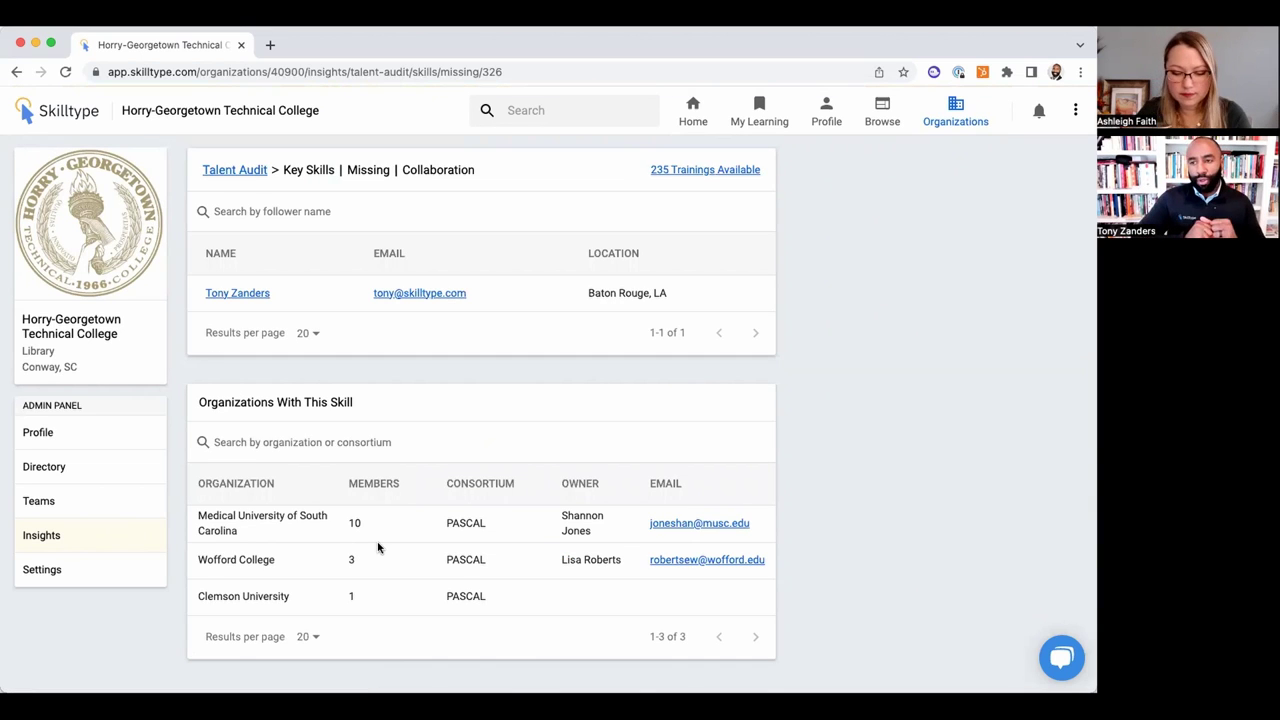
left_click(87, 437)
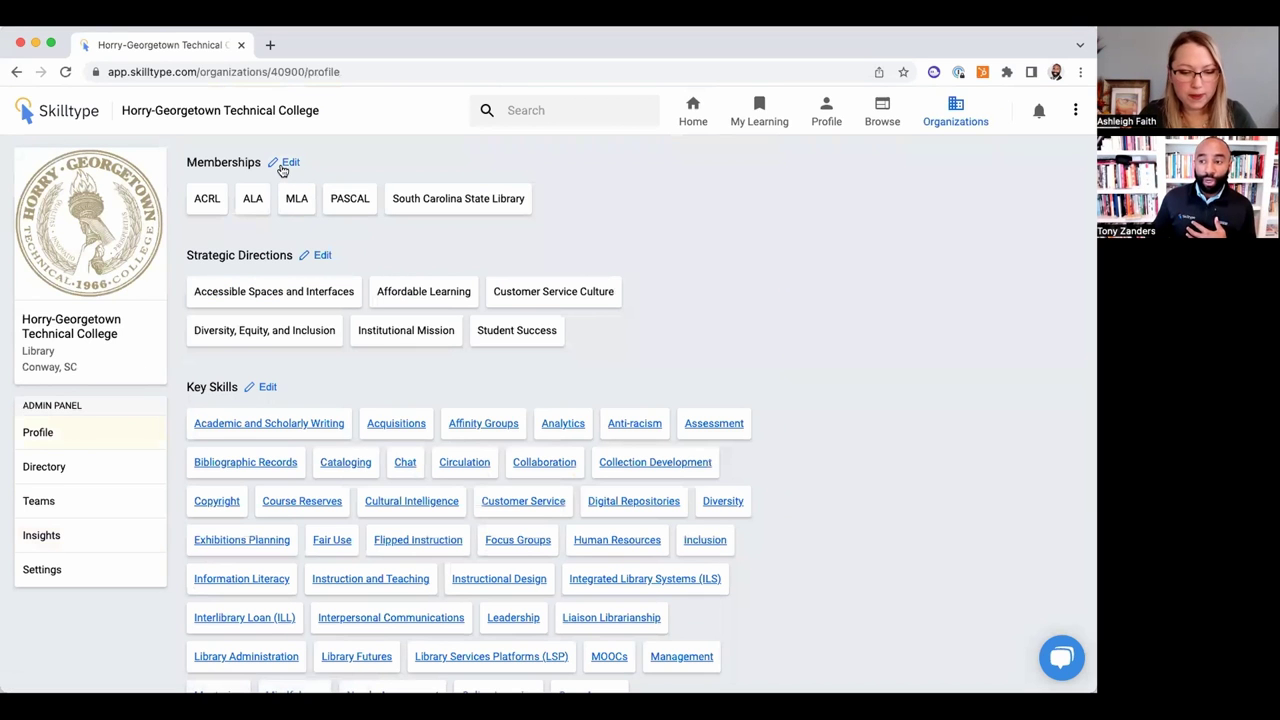
left_click(287, 163)
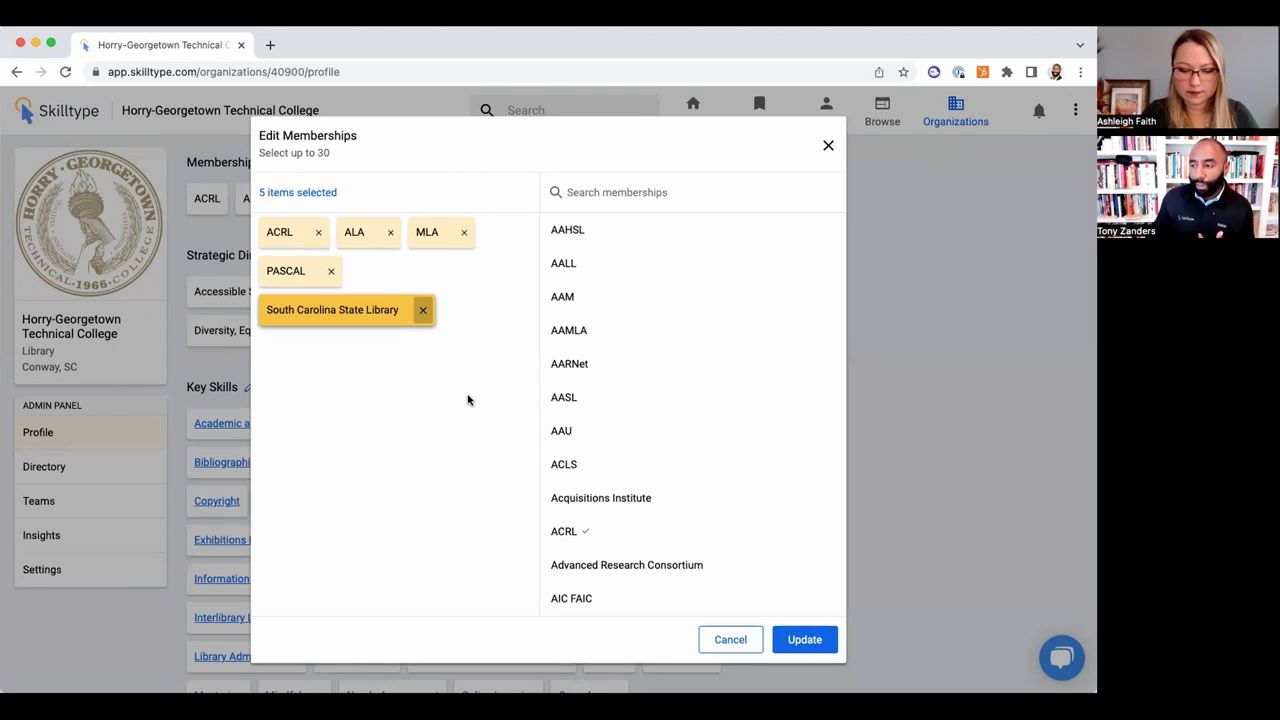
left_click(827, 147)
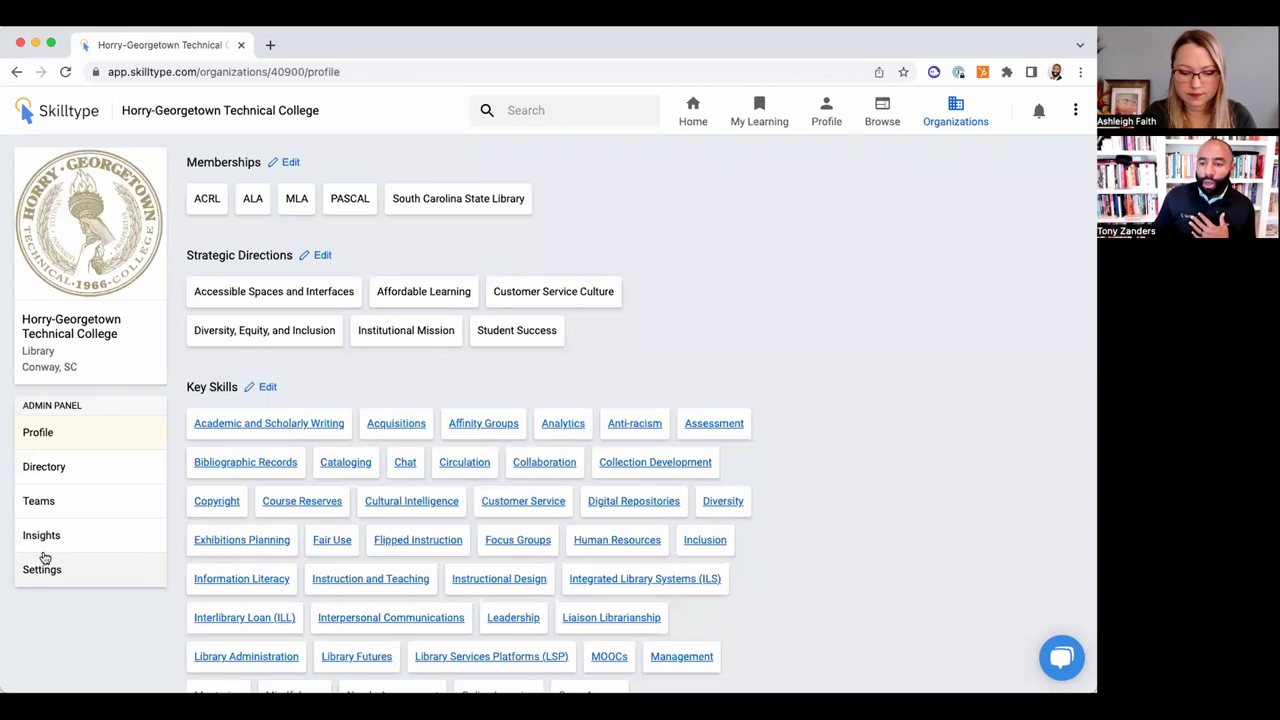
Reopen the missing Collaboration skill from the college's Talent Audit and examine the organizations that have this skill.
left_click(45, 541)
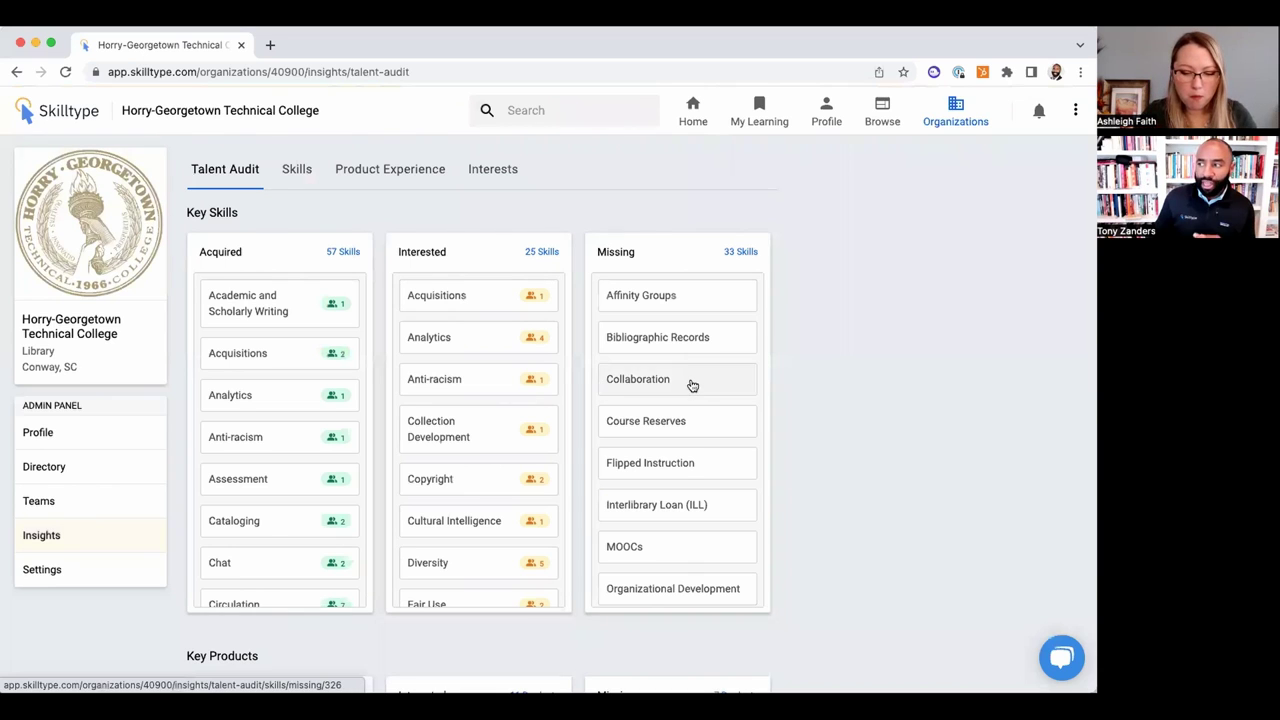
left_click(690, 381)
scroll(534, 451, "down", 1)
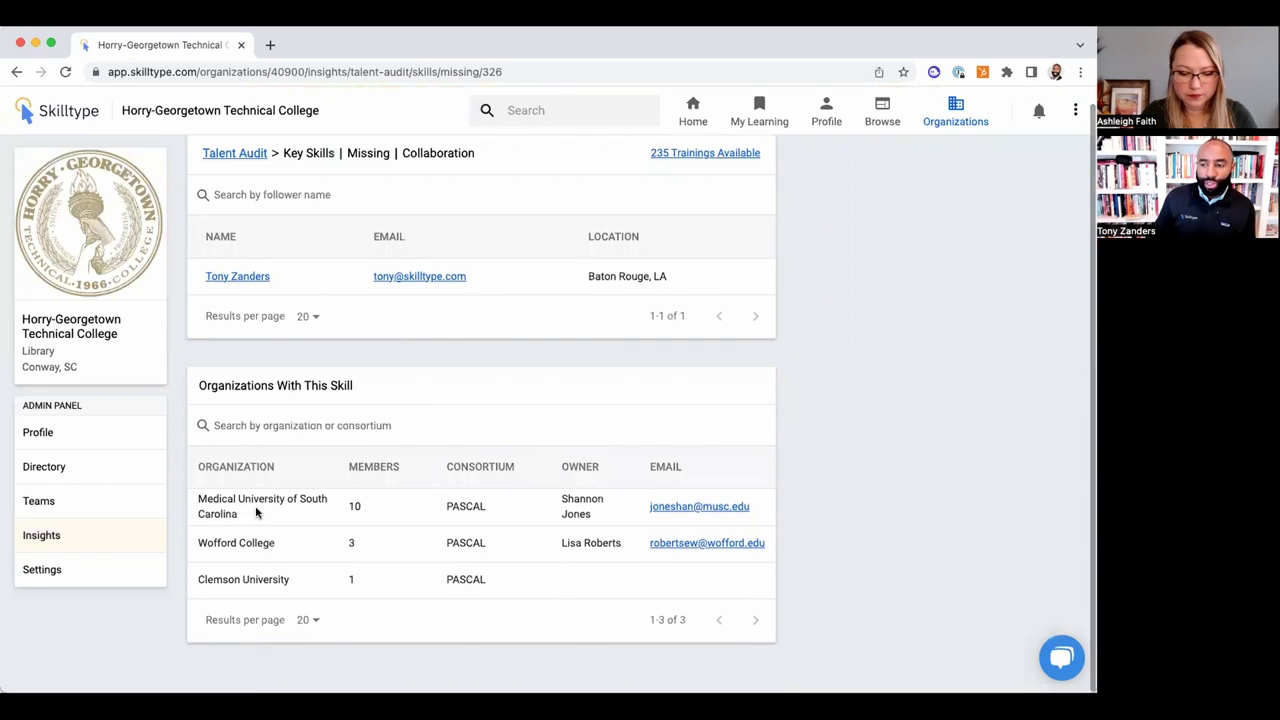
left_click_drag(197, 498, 278, 540)
left_click(278, 540)
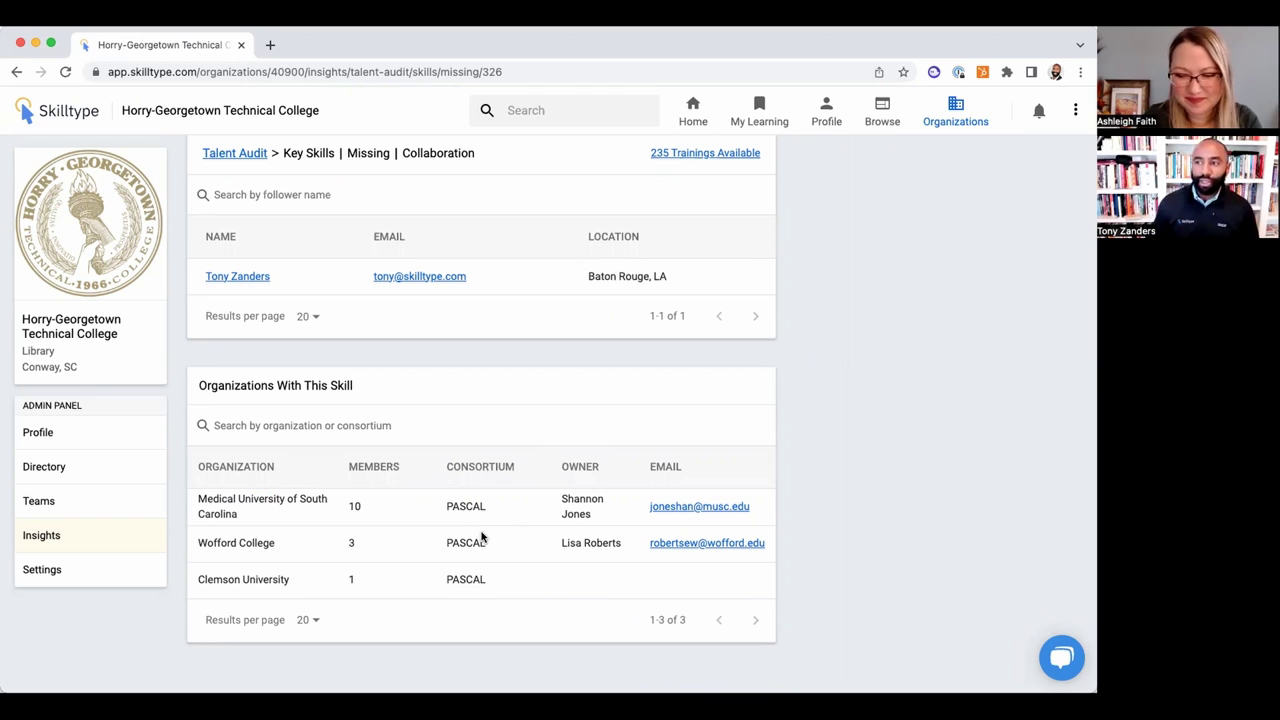
Search organizations for "palci" and open the PALCI consortium.
left_click(580, 115)
type("palci")
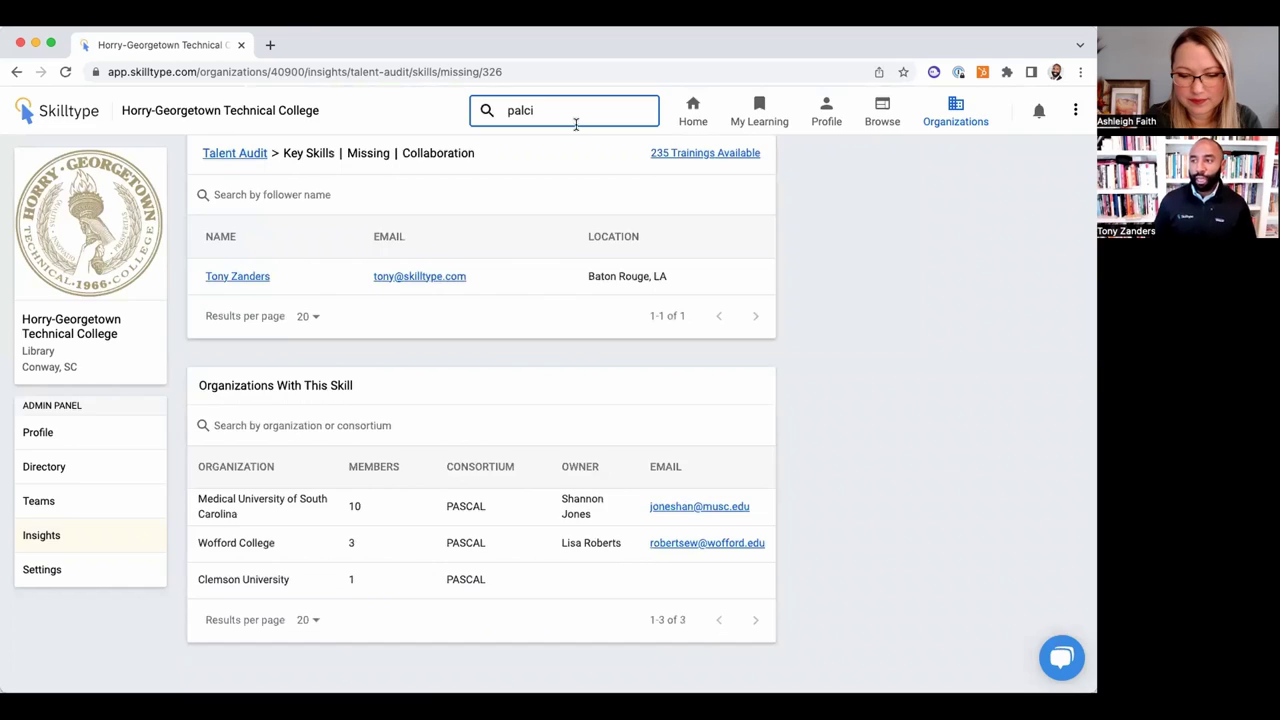
key("Return")
left_click(470, 262)
left_click(340, 300)
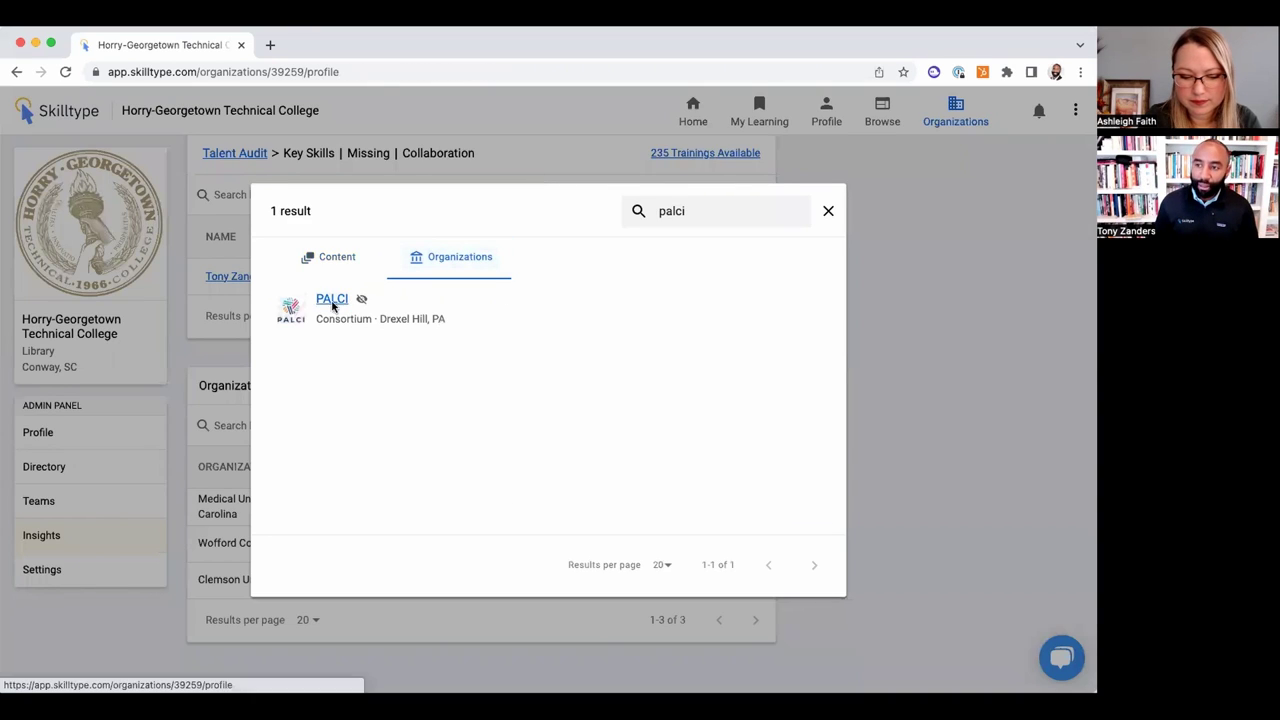
List PALCI's members starting with H and view the key skills of Harrisburg University of Science & Technology.
left_click(42, 520)
left_click(45, 489)
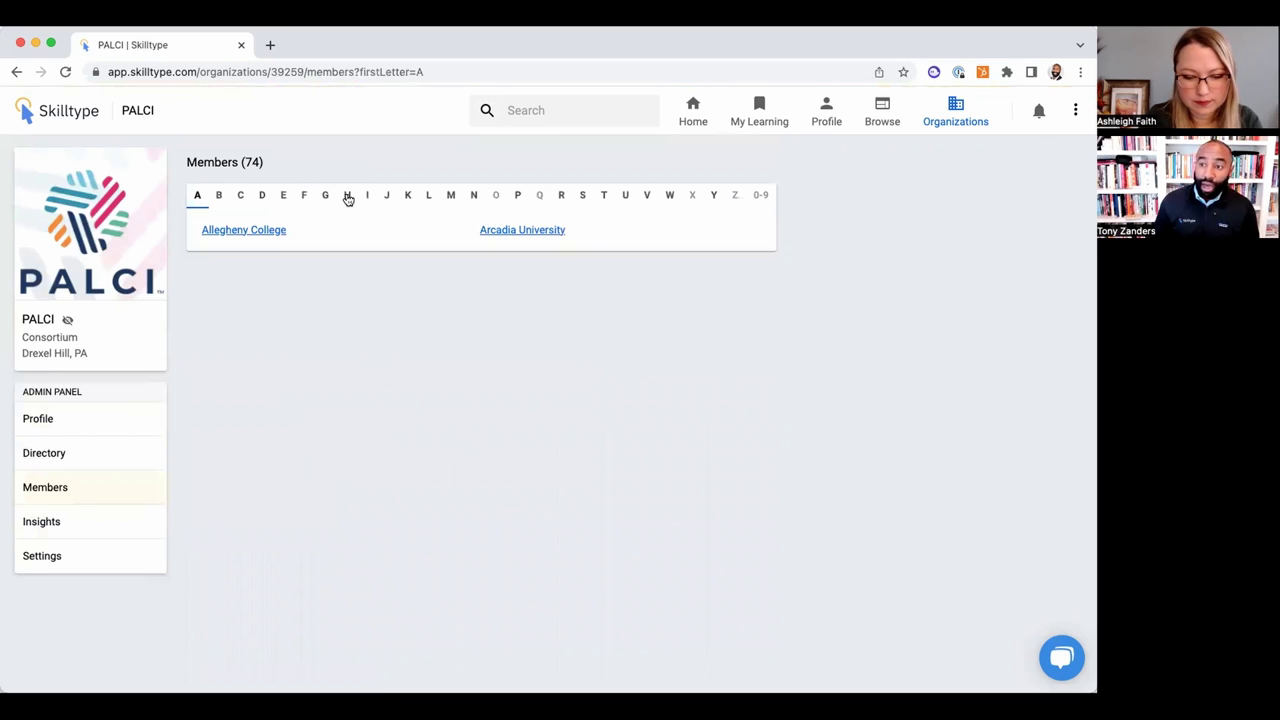
left_click(347, 197)
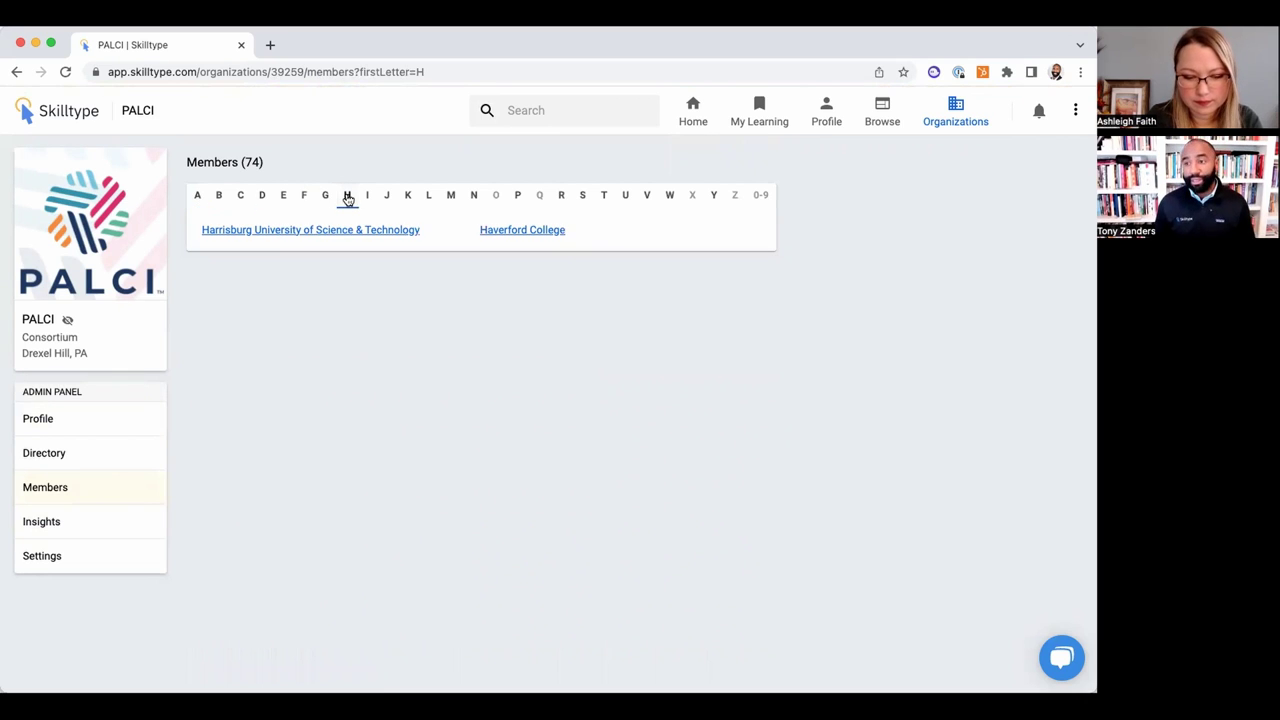
left_click(400, 232)
scroll(838, 420, "down", 2)
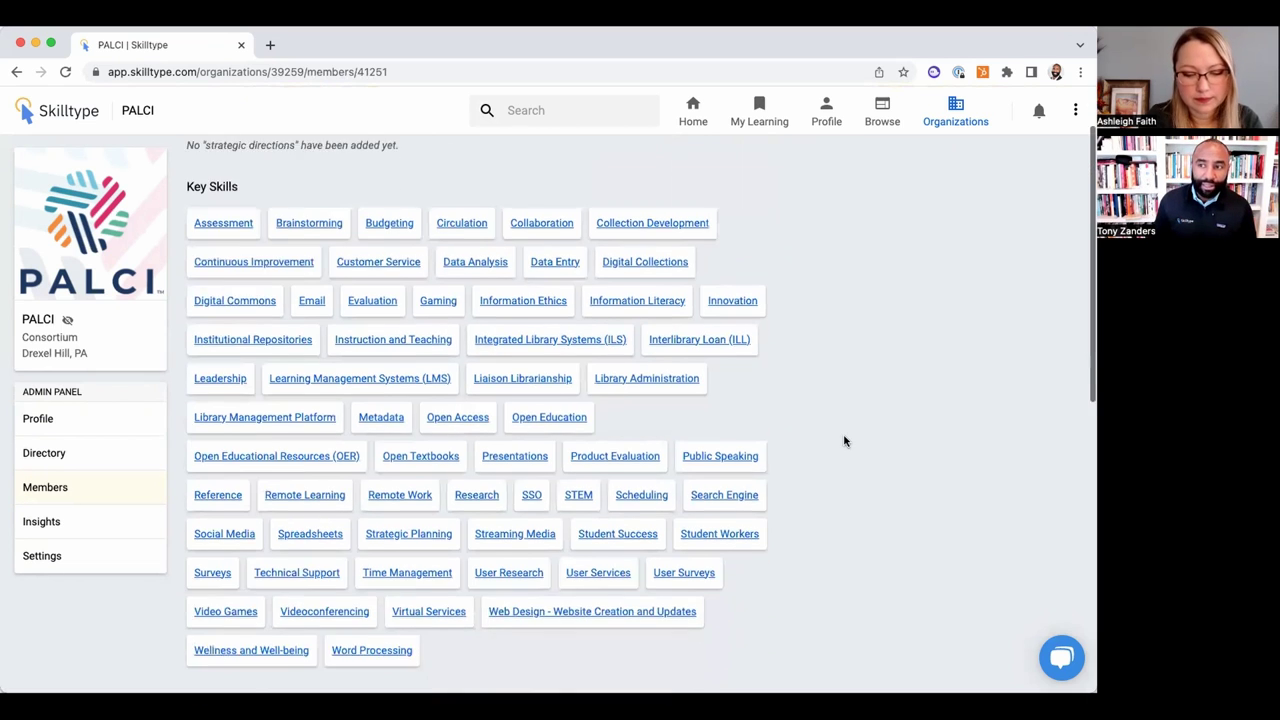
scroll(844, 441, "down", 1)
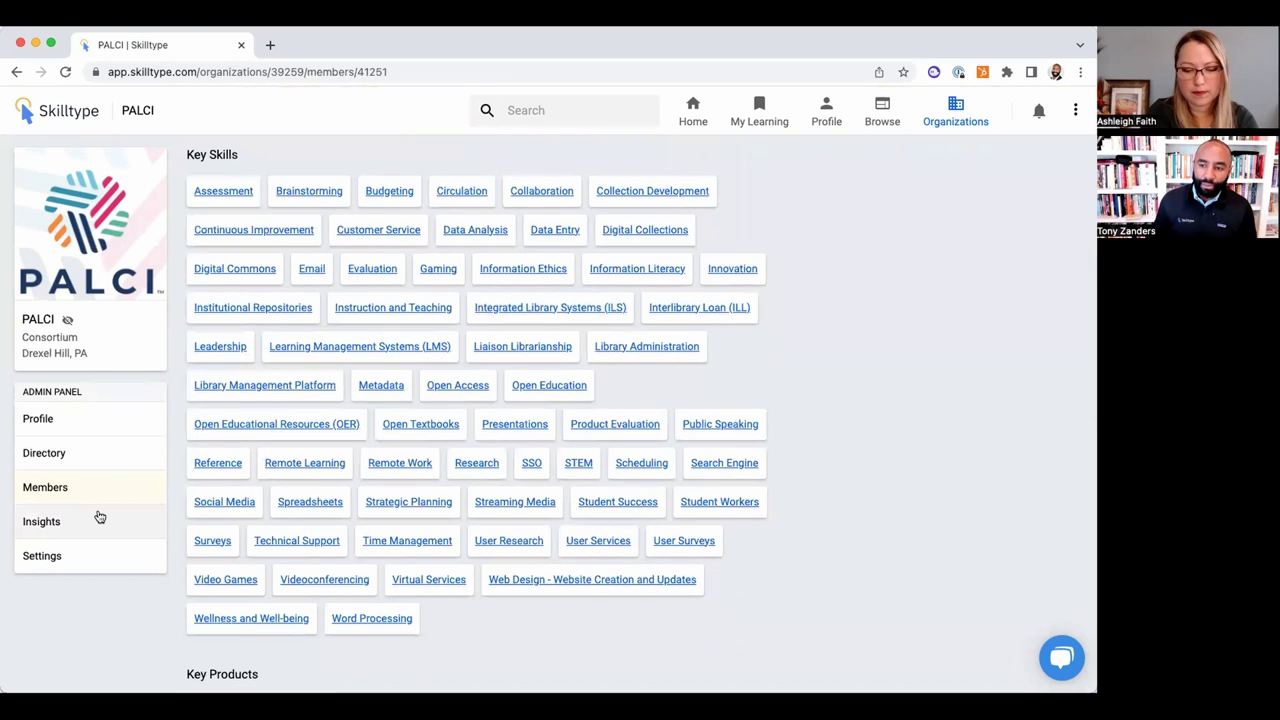